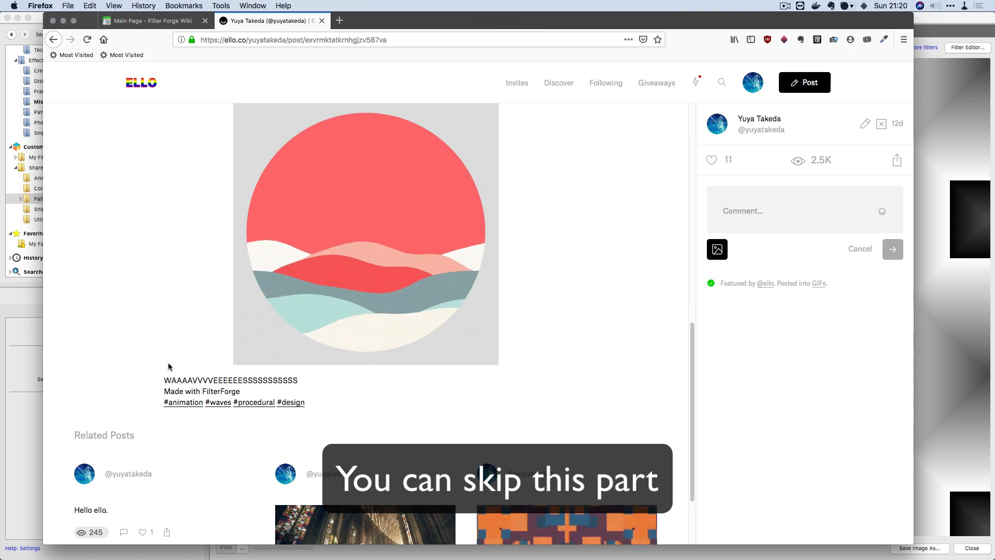
Step: Return to the Ello profile gallery and examine the little palettes post made with FilterForge
{"action": "left_click", "coordinate": [54, 40]}
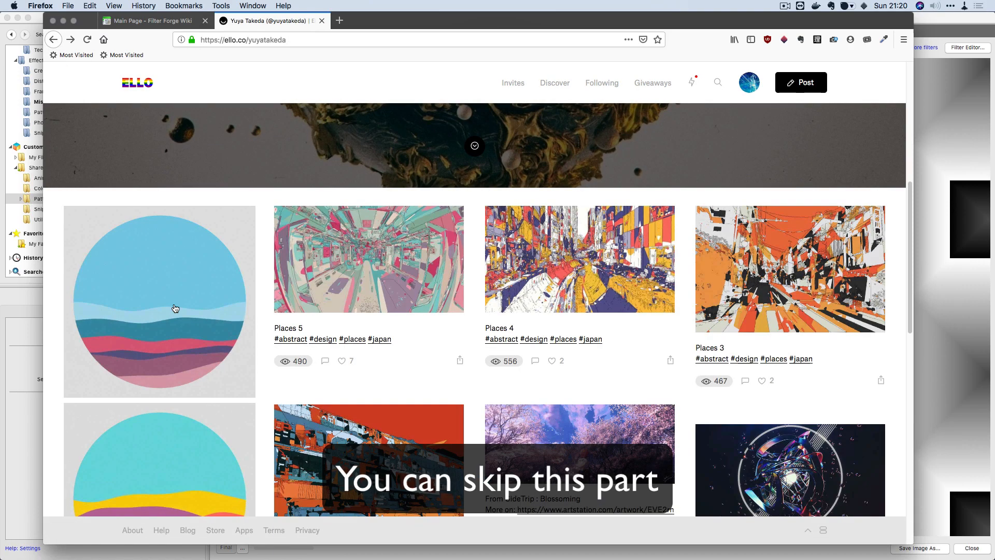
{"action": "scroll", "coordinate": [269, 391], "scroll_direction": "down", "scroll_amount": 13}
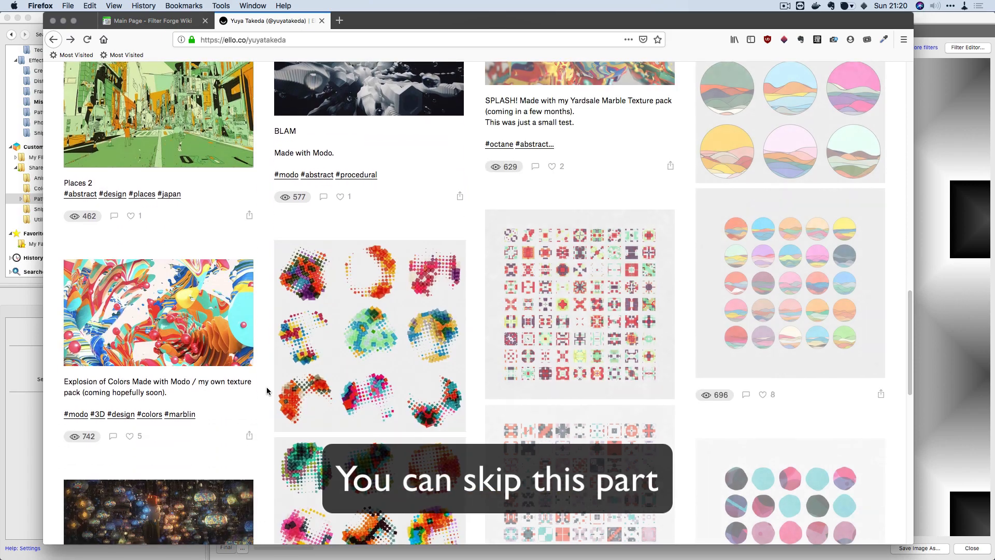
{"action": "scroll", "coordinate": [267, 391], "scroll_direction": "down", "scroll_amount": 5}
{"action": "left_click", "coordinate": [350, 161]}
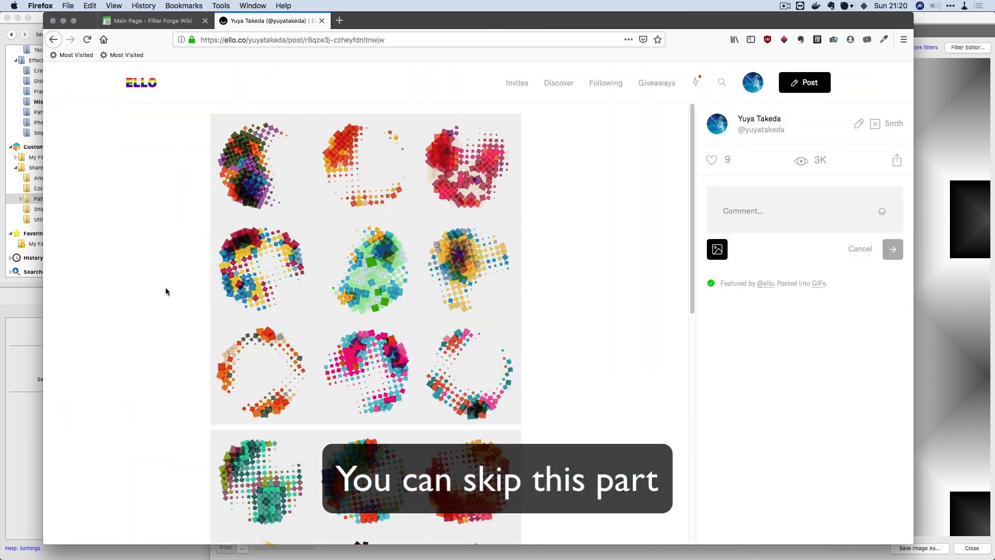
{"action": "scroll", "coordinate": [165, 292], "scroll_direction": "down", "scroll_amount": 5}
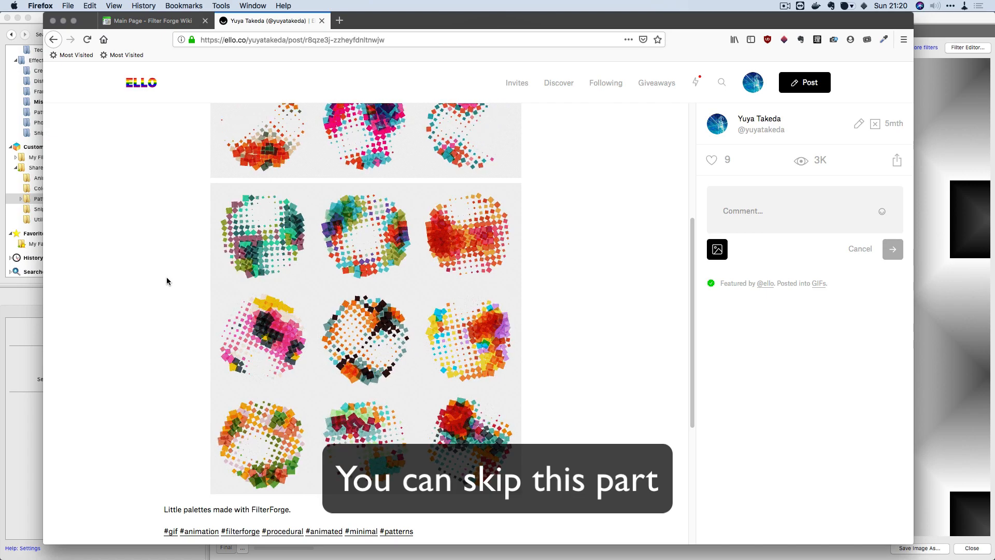
{"action": "scroll", "coordinate": [166, 280], "scroll_direction": "down", "scroll_amount": 7}
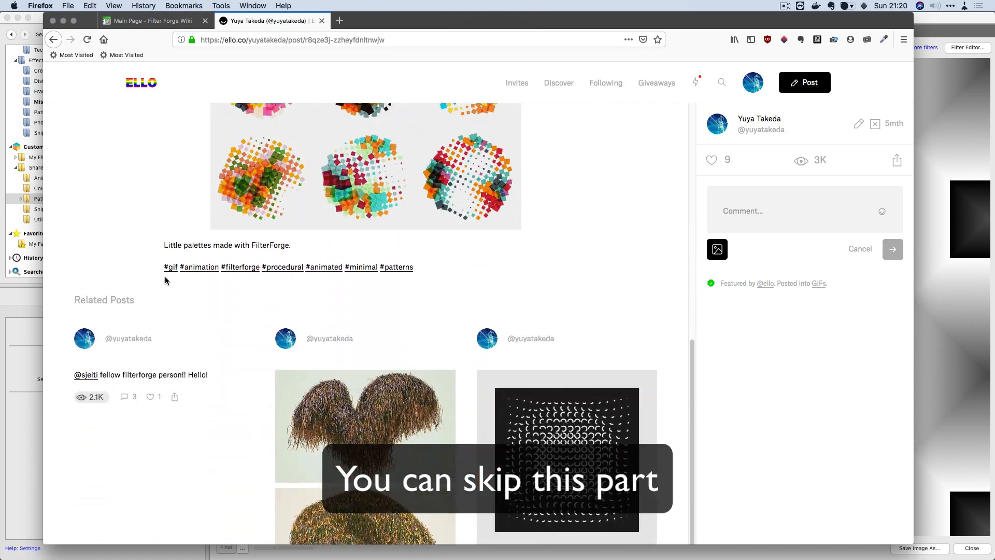
Step: Open the related loading-bar wave pattern post and view its animation and description
{"action": "left_click", "coordinate": [529, 364]}
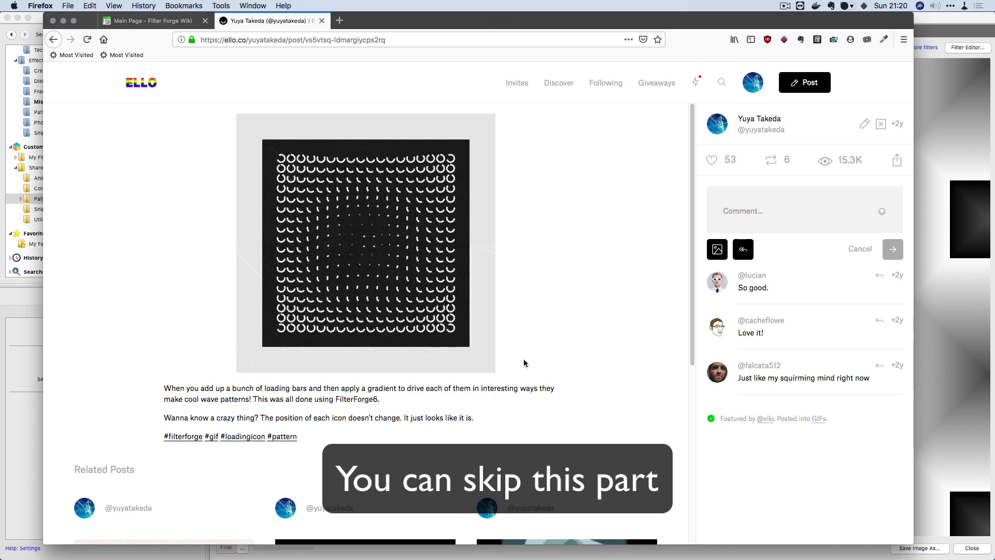
{"action": "scroll", "coordinate": [524, 363], "scroll_direction": "down", "scroll_amount": 3}
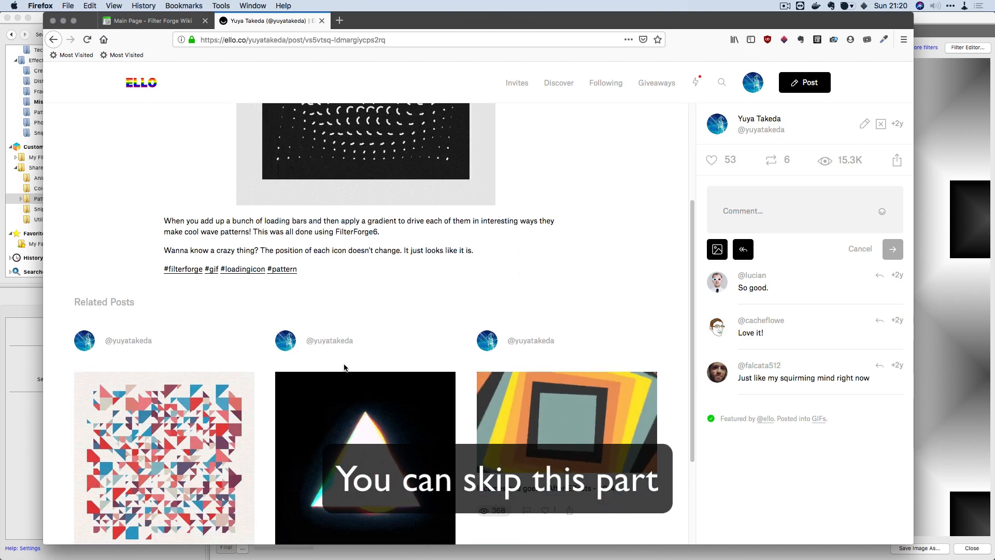
{"action": "scroll", "coordinate": [347, 362], "scroll_direction": "up", "scroll_amount": 3}
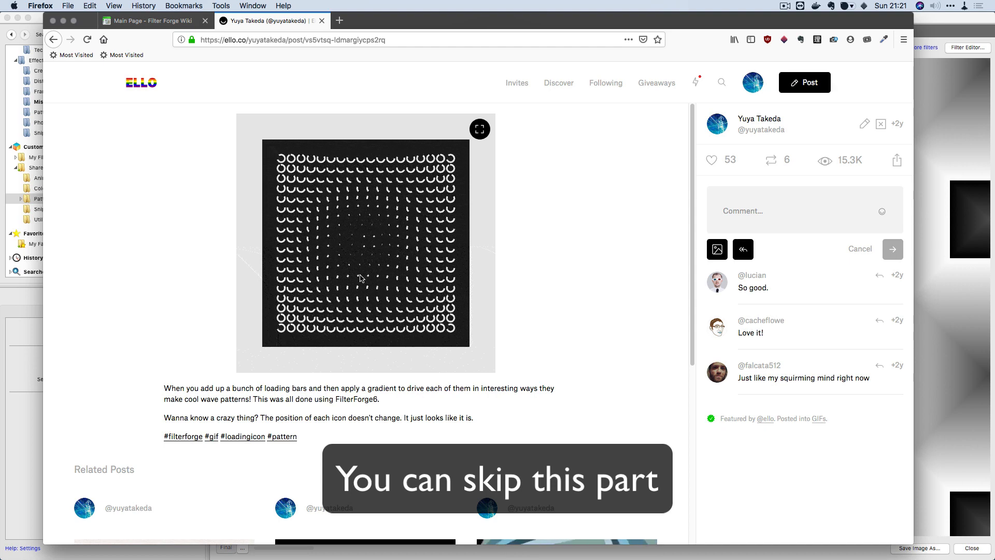
Step: Go back to the little palettes post and review both of its animated grids
{"action": "left_click", "coordinate": [53, 46]}
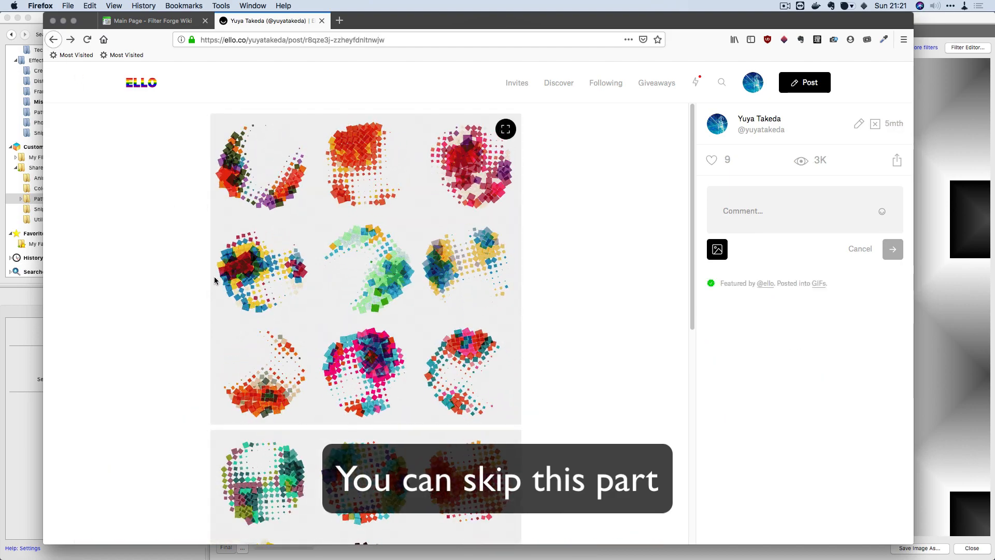
{"action": "scroll", "coordinate": [181, 287], "scroll_direction": "down", "scroll_amount": 5}
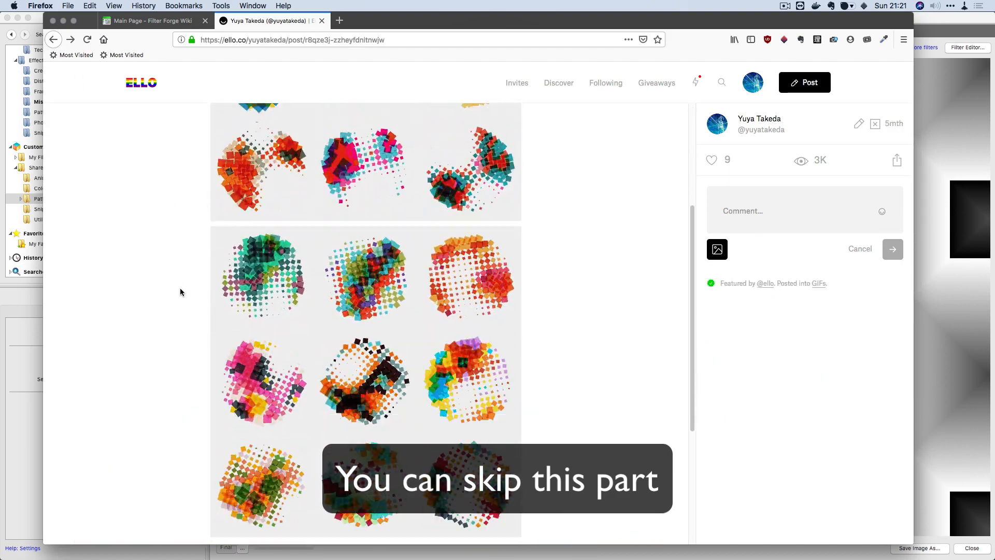
{"action": "scroll", "coordinate": [179, 286], "scroll_direction": "down", "scroll_amount": 2}
{"action": "scroll", "coordinate": [178, 282], "scroll_direction": "up", "scroll_amount": 5}
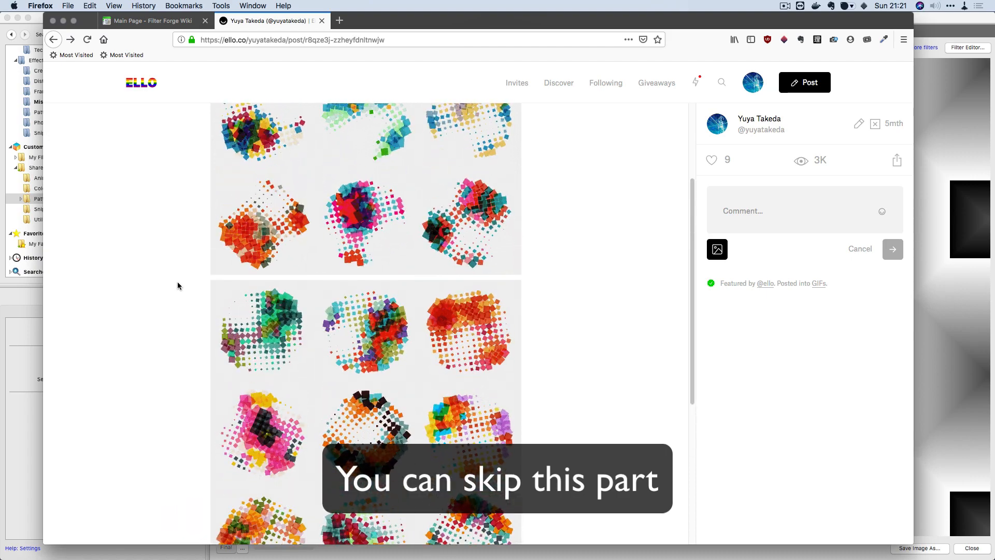
{"action": "scroll", "coordinate": [179, 284], "scroll_direction": "up", "scroll_amount": 3}
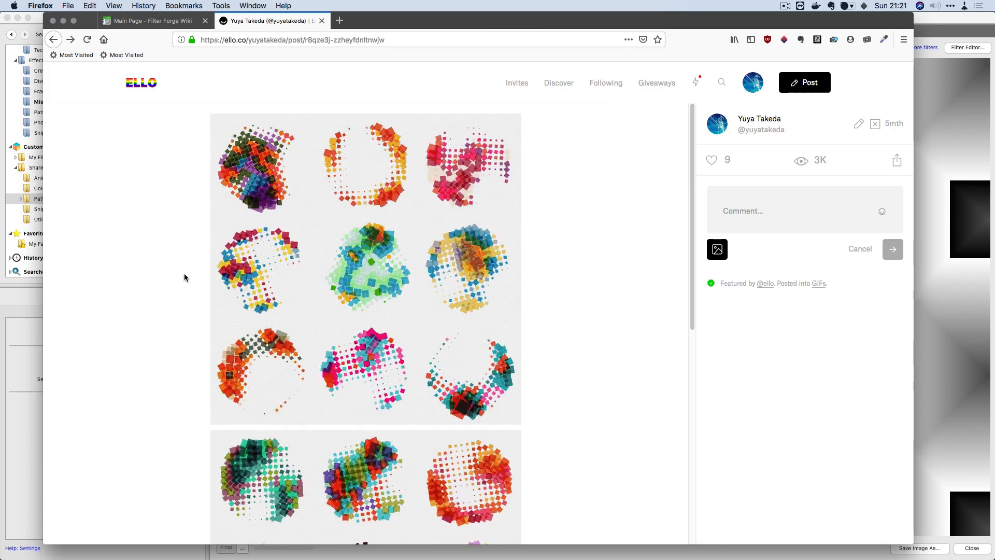
Step: Return to the profile gallery and browse its artwork posts down to the end and back up
{"action": "left_click", "coordinate": [53, 40]}
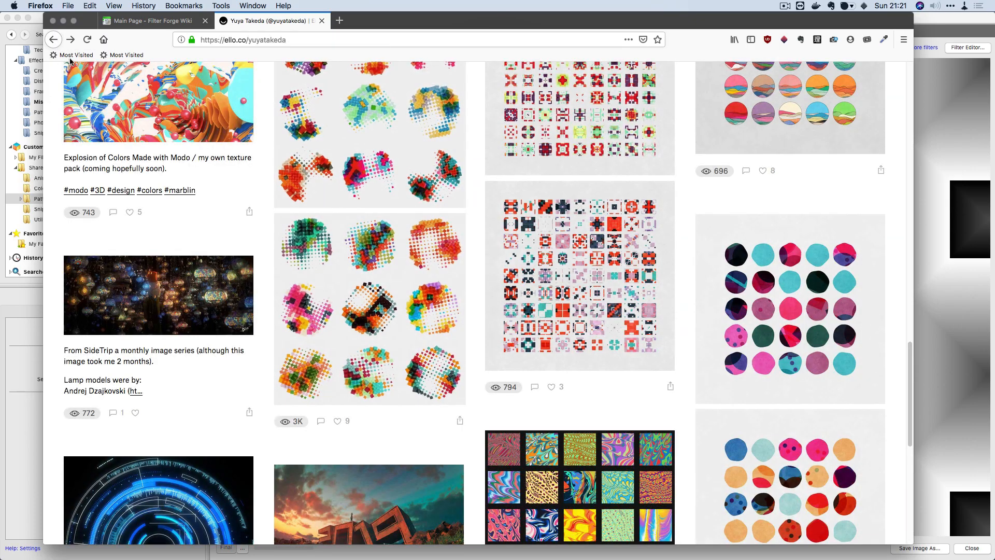
{"action": "scroll", "coordinate": [264, 377], "scroll_direction": "down", "scroll_amount": 8}
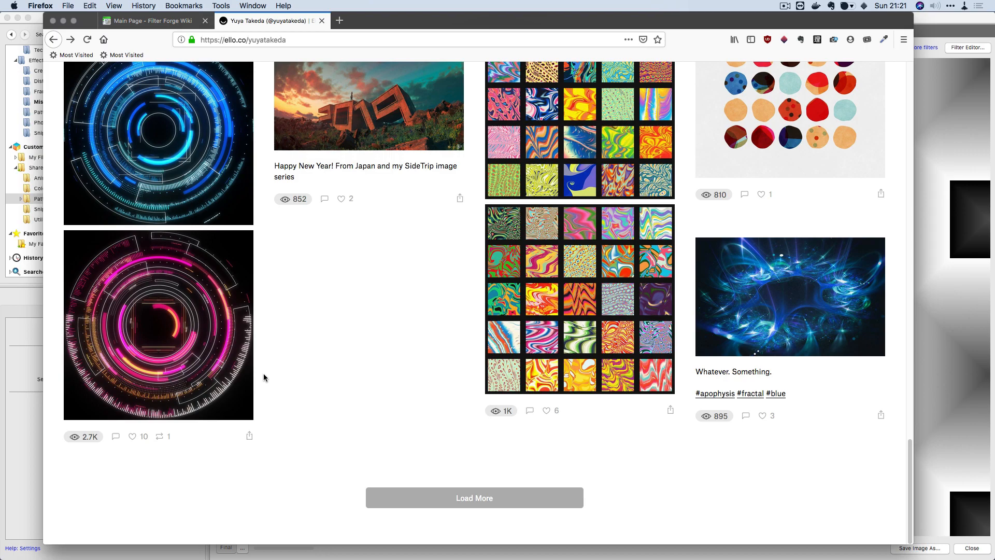
{"action": "scroll", "coordinate": [265, 375], "scroll_direction": "up", "scroll_amount": 20}
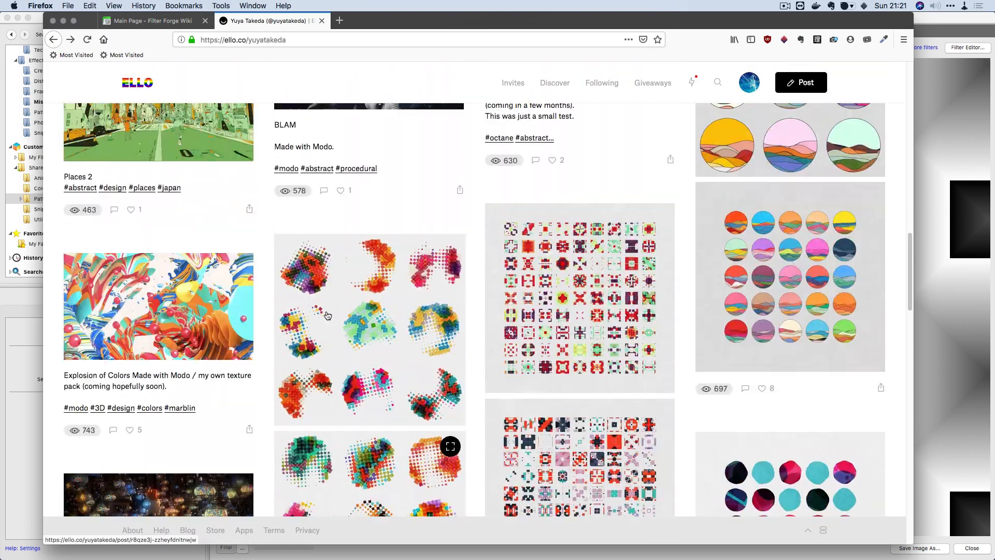
{"action": "scroll", "coordinate": [328, 315], "scroll_direction": "up", "scroll_amount": 10}
Step: Open the circular waves post and view its three animated color variations
{"action": "left_click", "coordinate": [195, 184]}
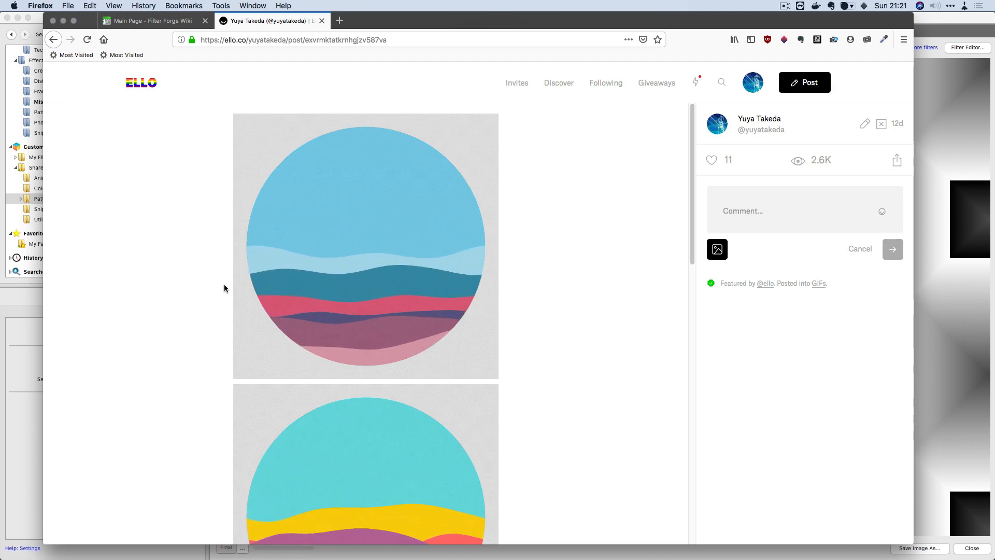
{"action": "scroll", "coordinate": [224, 289], "scroll_direction": "down", "scroll_amount": 5}
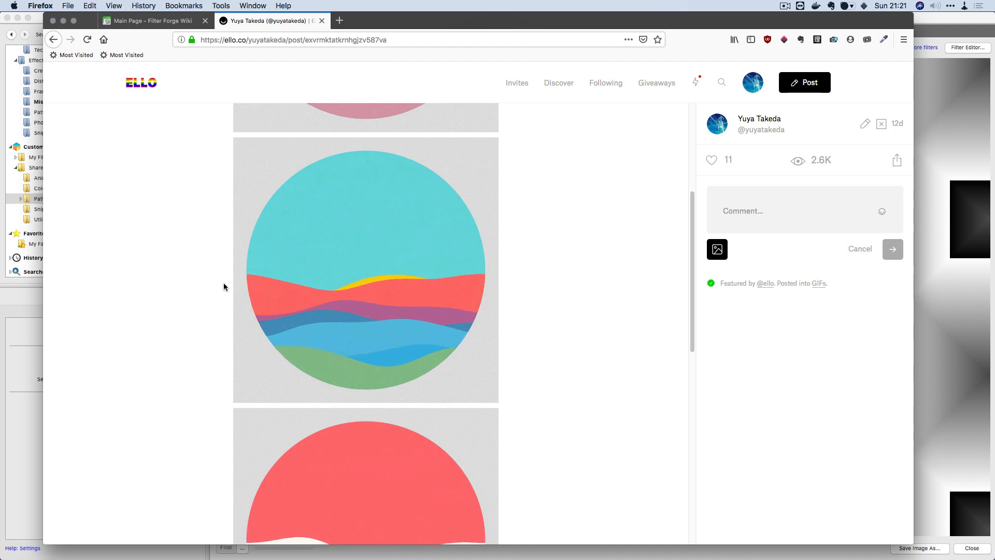
{"action": "scroll", "coordinate": [223, 285], "scroll_direction": "down", "scroll_amount": 3}
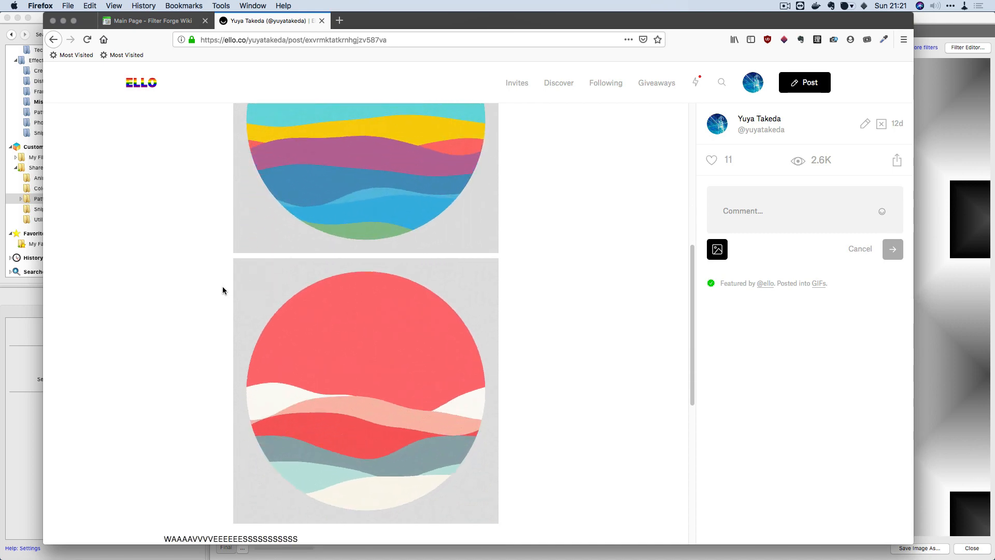
{"action": "scroll", "coordinate": [219, 321], "scroll_direction": "up", "scroll_amount": 8}
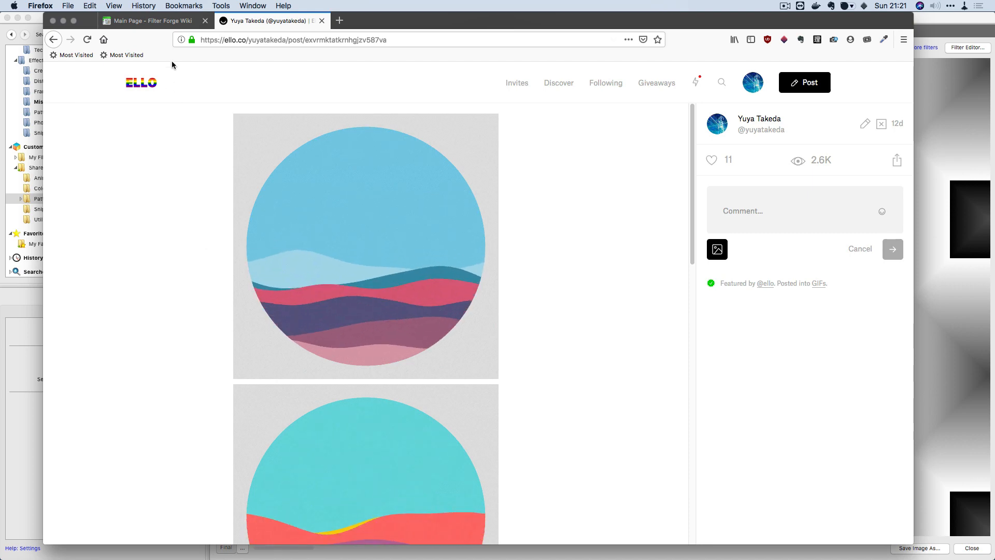
Step: Switch to the Filter Forge Wiki and review the External Filter Forge tools section
{"action": "left_click", "coordinate": [163, 21]}
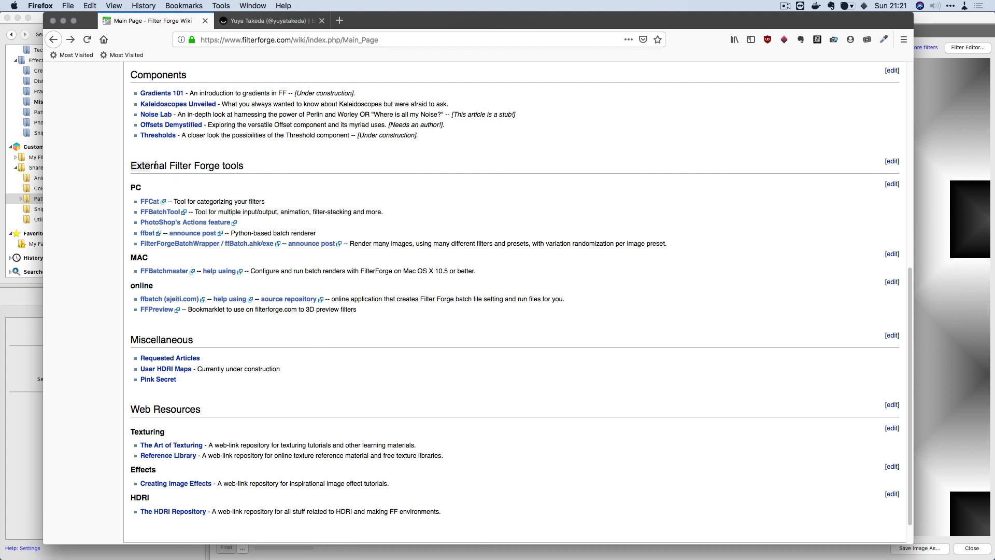
{"action": "left_click_drag", "start_coordinate": [155, 165], "coordinate": [477, 327]}
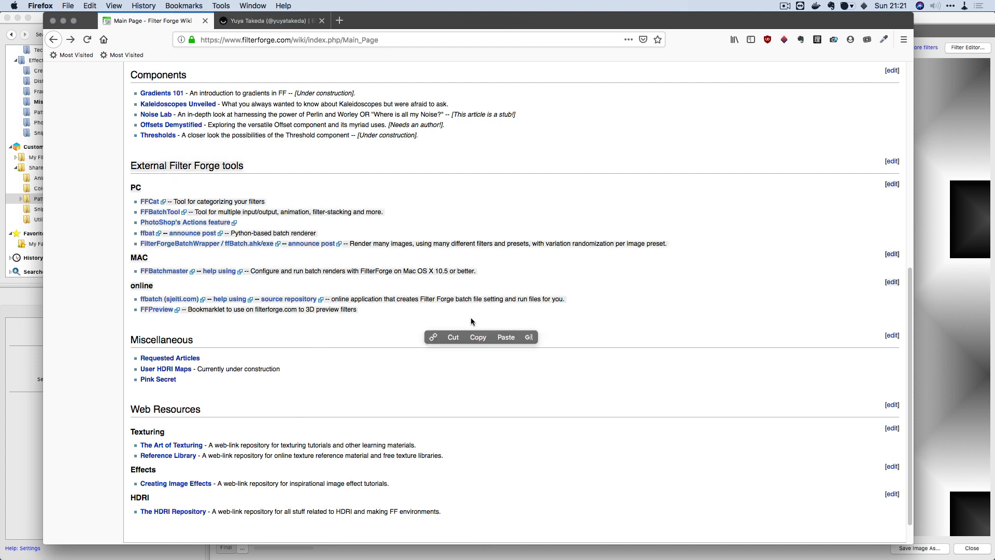
{"action": "left_click", "coordinate": [444, 307]}
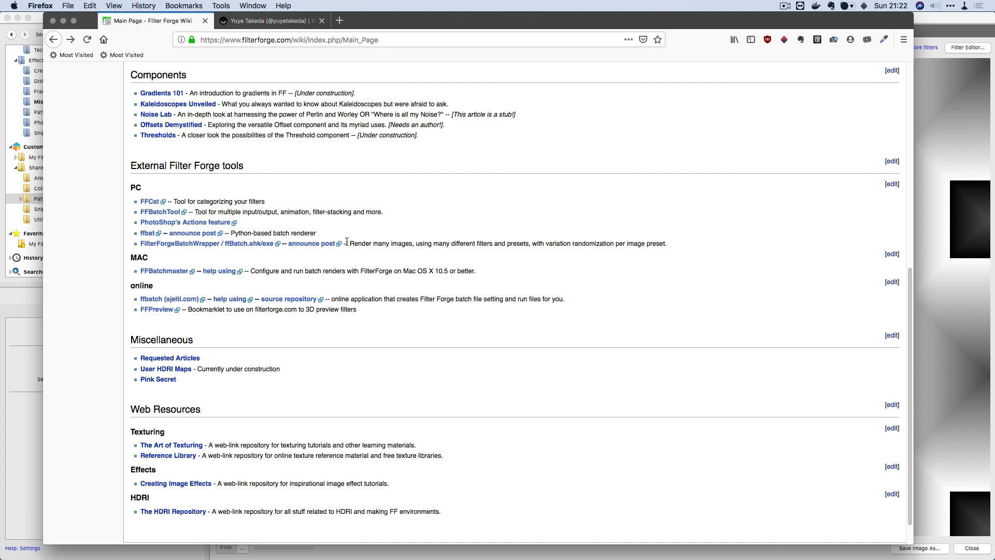
Step: Switch to Filter Forge, sweep the AnimatedExample filter's Animation setting from 0 to 100, and turn off Seamless Tiling
{"action": "left_click", "coordinate": [24, 308]}
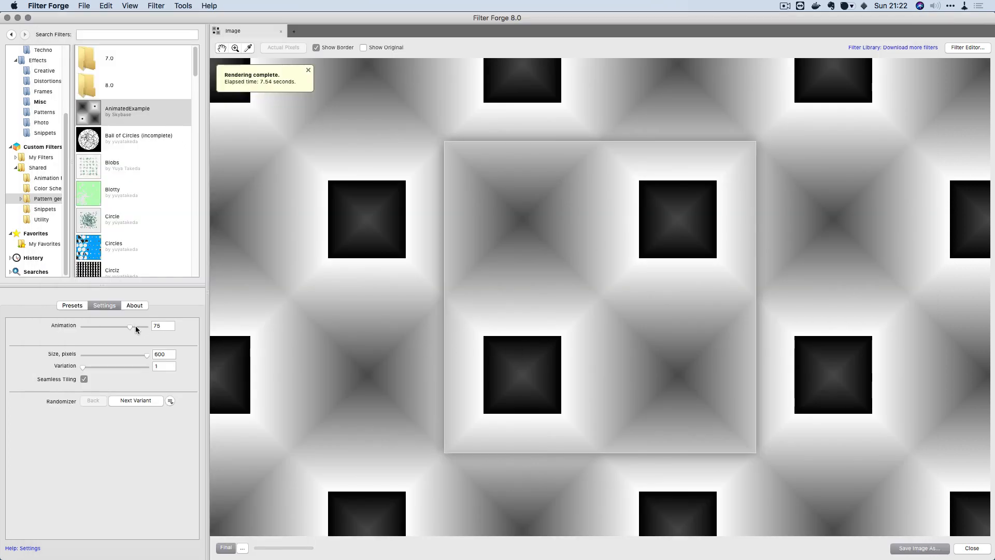
{"action": "left_click_drag", "start_coordinate": [136, 327], "coordinate": [62, 324]}
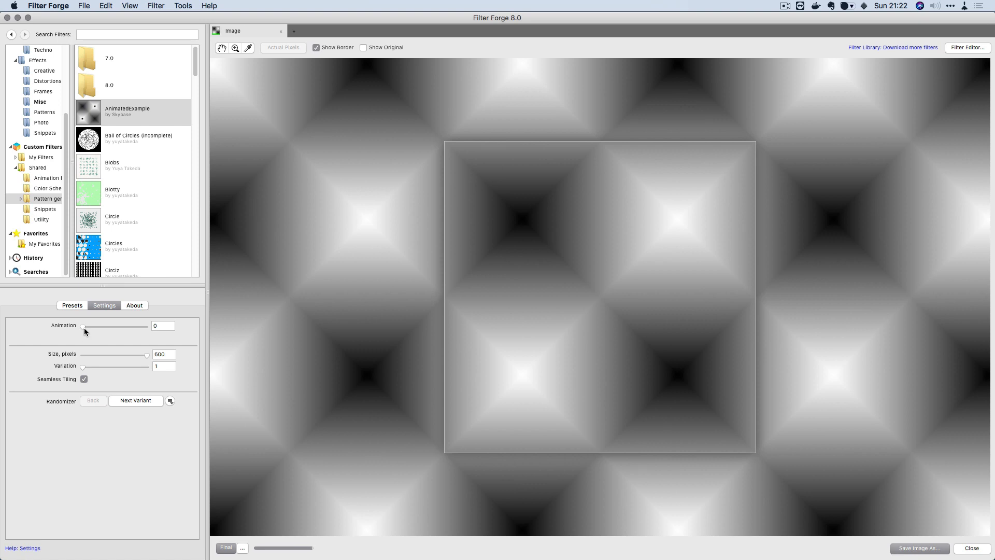
{"action": "left_click_drag", "start_coordinate": [84, 328], "coordinate": [259, 326]}
{"action": "left_click", "coordinate": [83, 379]}
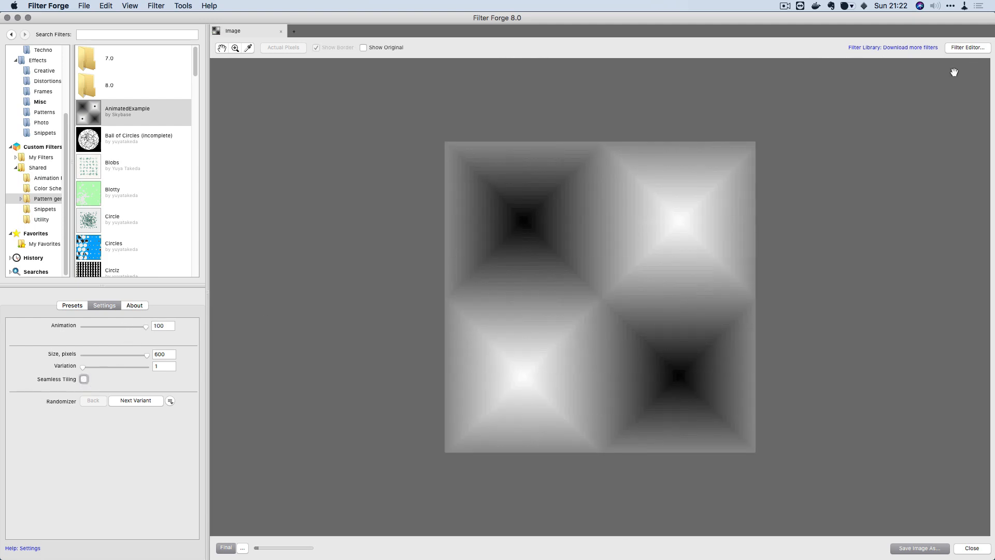
Step: Open AnimatedExample in the Filter Editor for editing and place the Slider Control directly below the Profile Gradient component
{"action": "left_click", "coordinate": [962, 47]}
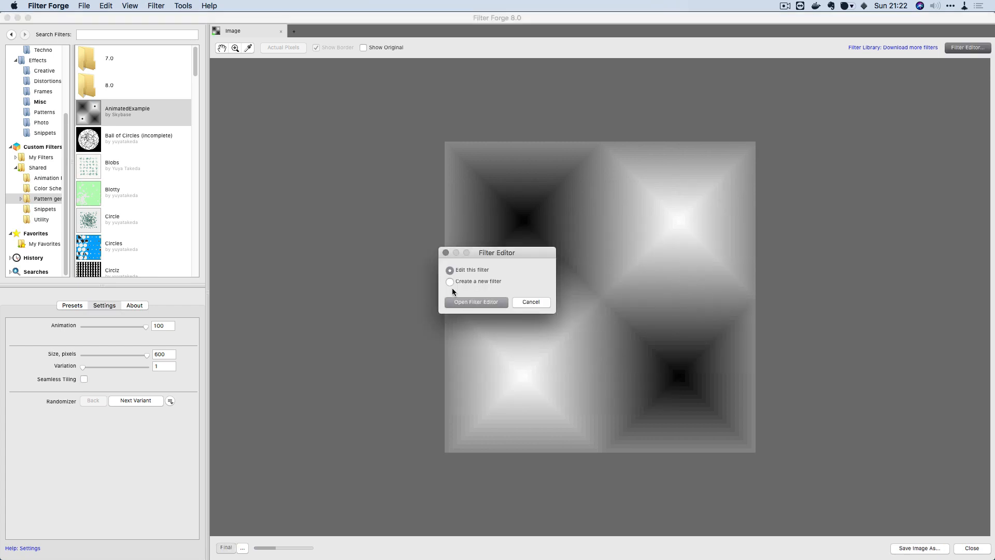
{"action": "left_click", "coordinate": [462, 304]}
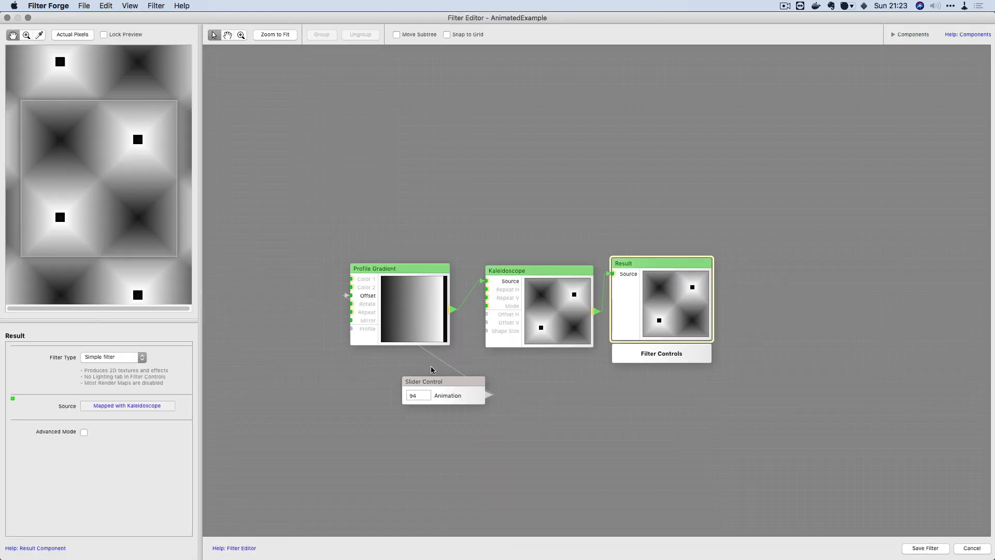
{"action": "left_click_drag", "start_coordinate": [426, 387], "coordinate": [376, 368]}
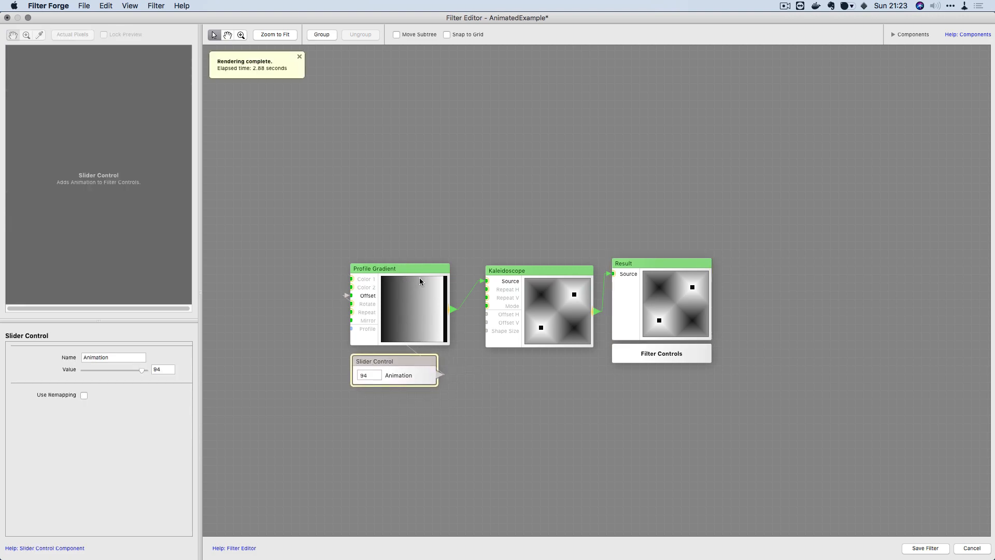
Step: Lock the preview to the Result component and set the Animation slider control to 34, then to 73
{"action": "left_click", "coordinate": [662, 301]}
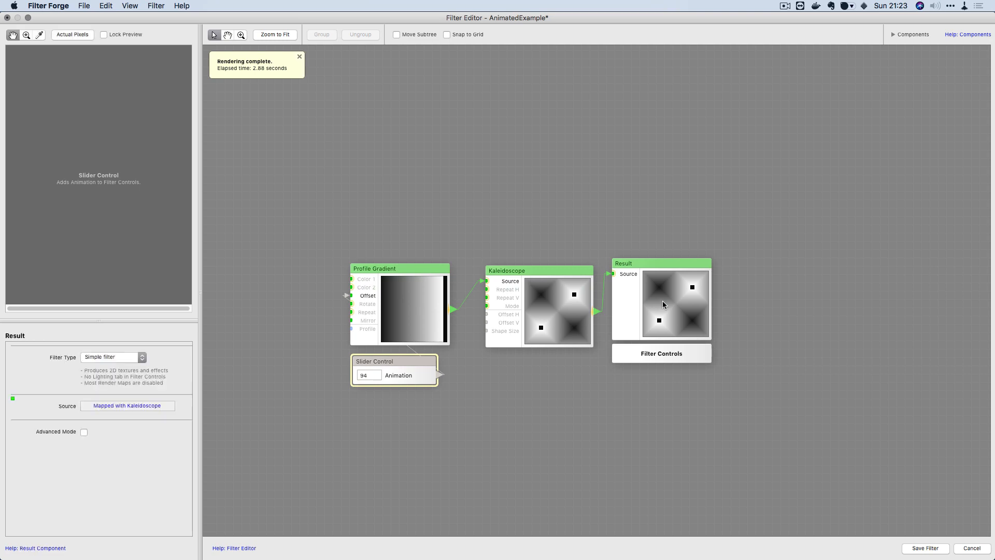
{"action": "left_click", "coordinate": [390, 380]}
{"action": "left_click", "coordinate": [106, 371]}
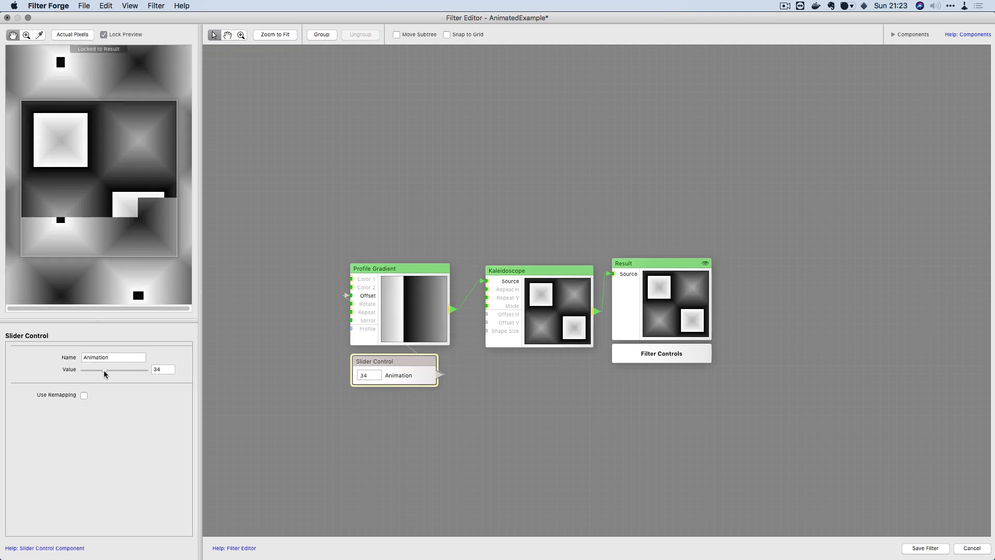
{"action": "left_click_drag", "start_coordinate": [106, 373], "coordinate": [130, 375]}
Step: Select the Profile Gradient, Slider Control and Kaleidoscope components together and nudge them slightly upward
{"action": "left_click_drag", "start_coordinate": [321, 235], "coordinate": [596, 424]}
{"action": "mouse_move", "coordinate": [507, 313]}
{"action": "left_mouse_down"}
{"action": "mouse_move", "coordinate": [410, 312]}
{"action": "mouse_move", "coordinate": [506, 312]}
{"action": "left_mouse_up"}
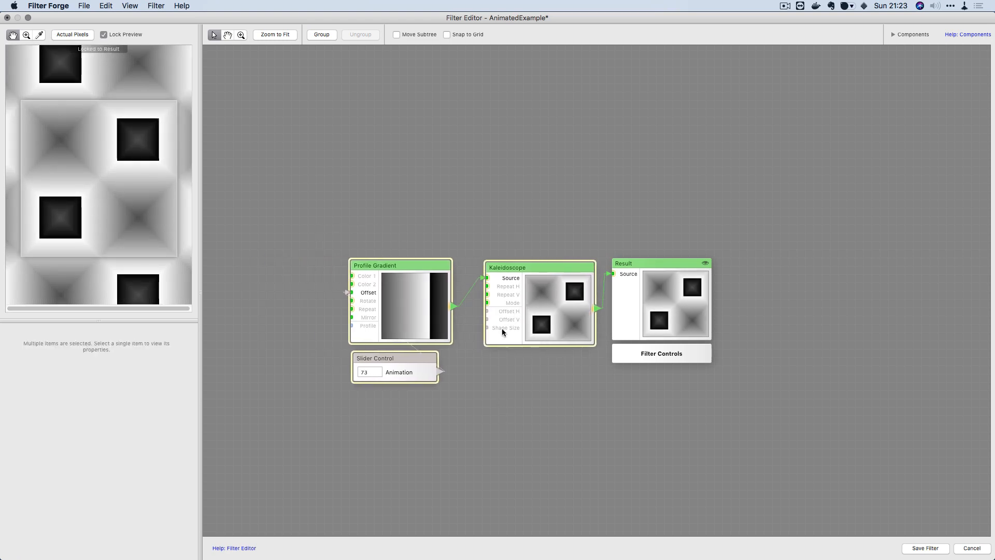
Step: Reroute the Animation slider from the gradient's Offset to Kaleidoscope's Repeat V, set it to 8, and open the connection warning
{"action": "mouse_move", "coordinate": [378, 371]}
{"action": "left_mouse_down"}
{"action": "mouse_move", "coordinate": [330, 384]}
{"action": "mouse_move", "coordinate": [255, 302]}
{"action": "mouse_move", "coordinate": [242, 306]}
{"action": "mouse_move", "coordinate": [389, 384]}
{"action": "mouse_move", "coordinate": [377, 372]}
{"action": "left_mouse_up"}
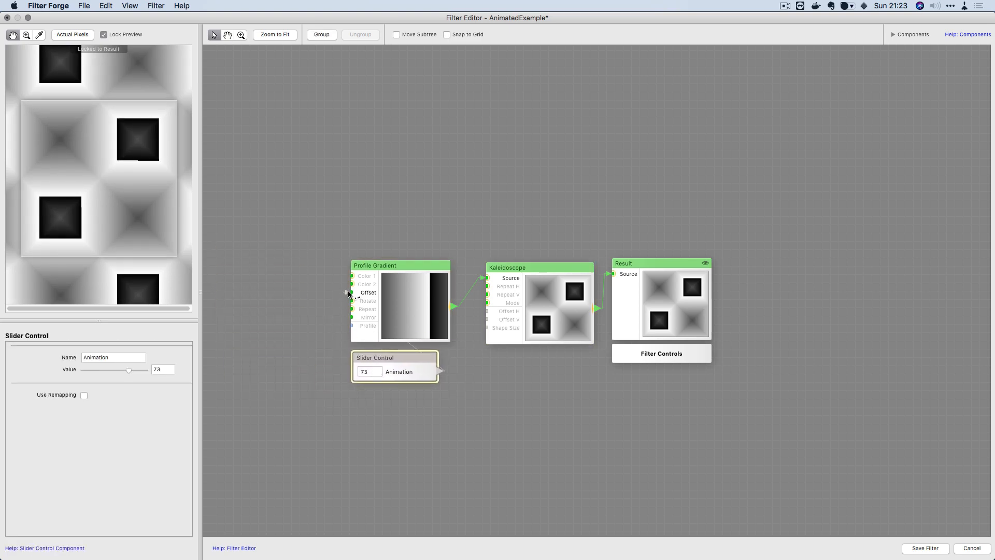
{"action": "left_click_drag", "start_coordinate": [508, 296], "coordinate": [508, 296]}
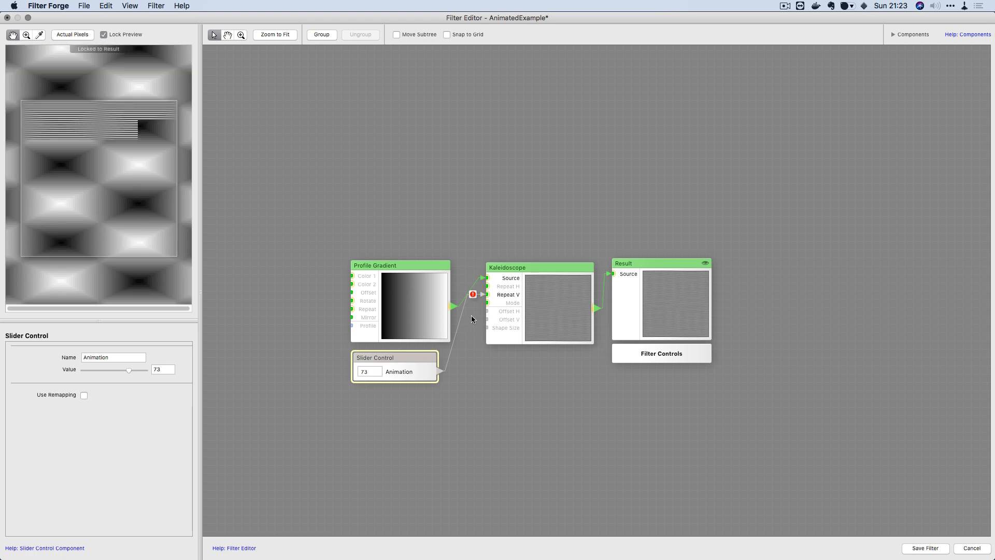
{"action": "left_click_drag", "start_coordinate": [128, 370], "coordinate": [88, 369]}
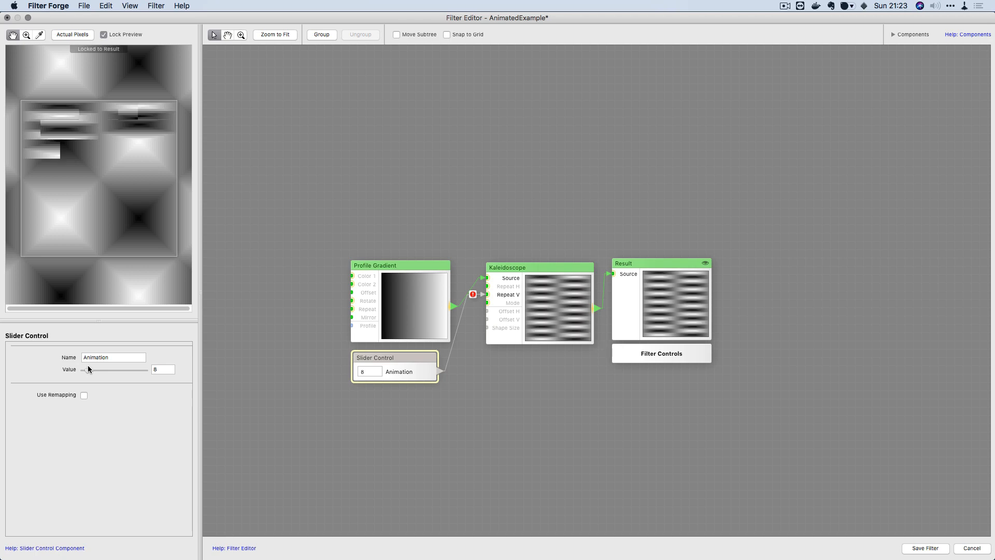
{"action": "left_click", "coordinate": [473, 295]}
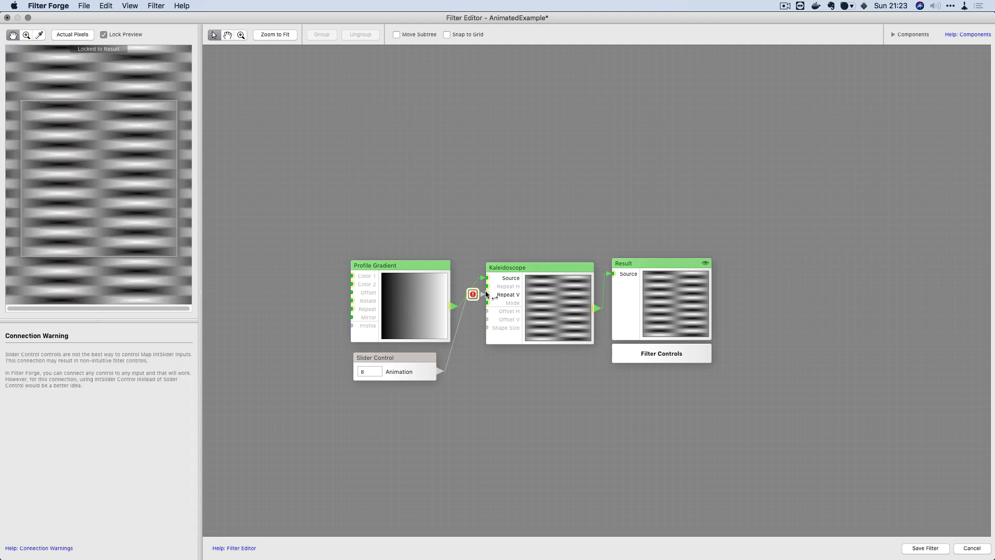
Step: Reconnect the Animation slider to the Profile Gradient's Offset, and sweep its value from 0 to 21
{"action": "left_click", "coordinate": [365, 367]}
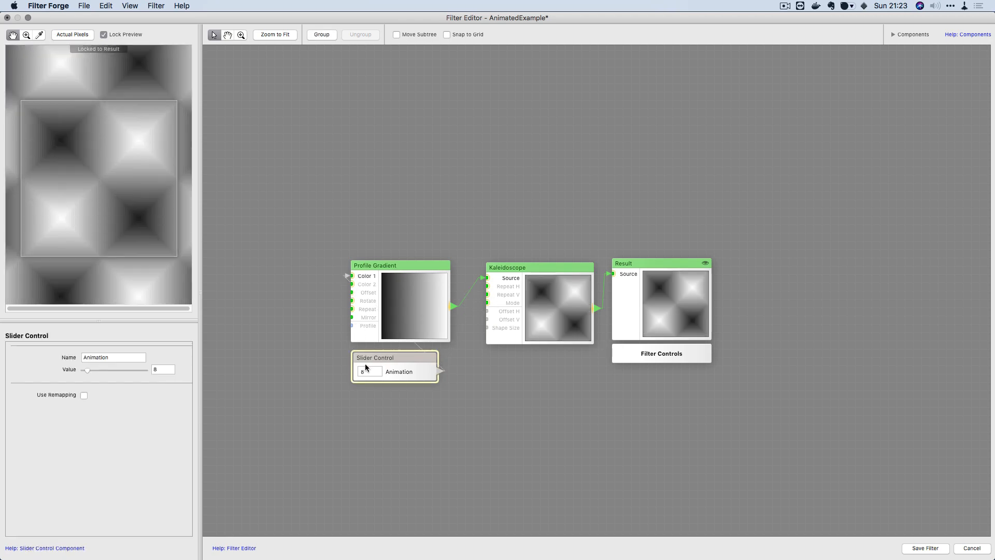
{"action": "mouse_move", "coordinate": [95, 366]}
{"action": "left_mouse_down"}
{"action": "mouse_move", "coordinate": [142, 375]}
{"action": "mouse_move", "coordinate": [96, 371]}
{"action": "left_mouse_up"}
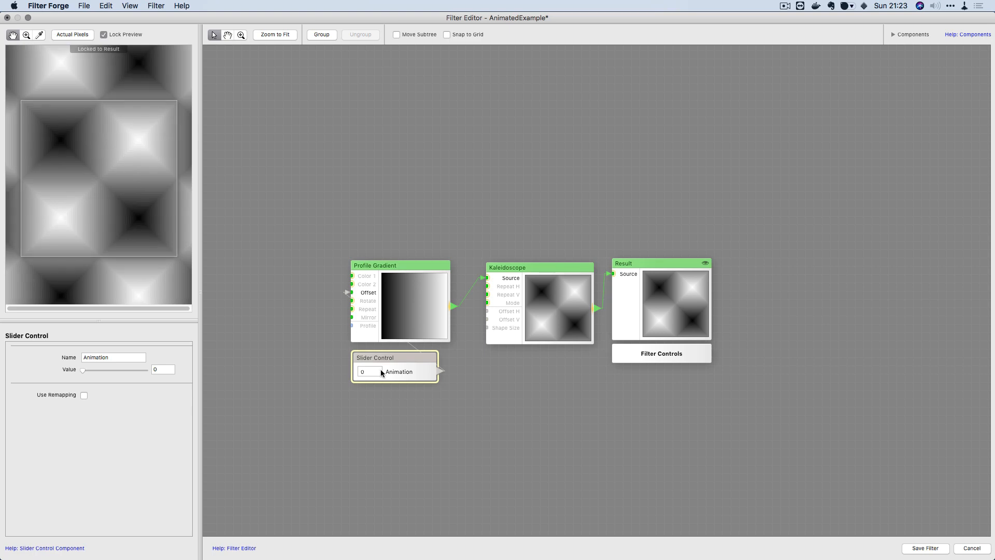
{"action": "left_click_drag", "start_coordinate": [102, 367], "coordinate": [95, 369]}
Step: Move the Profile Gradient, Slider Control and Kaleidoscope farther from Result, and place a copy of Kaleidoscope below the original
{"action": "left_click_drag", "start_coordinate": [313, 279], "coordinate": [460, 315]}
{"action": "left_click", "coordinate": [443, 301]}
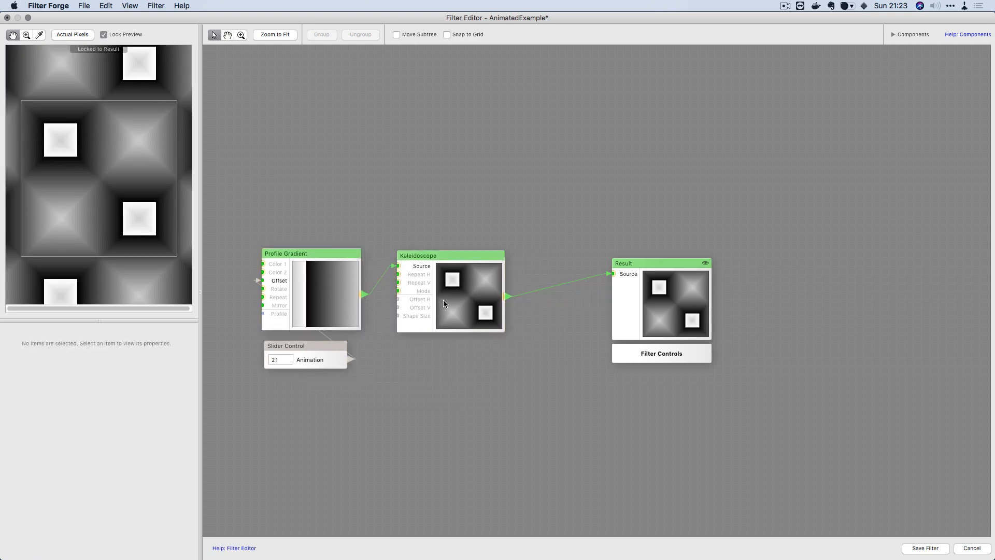
{"action": "key", "text": "super+c"}
{"action": "key", "text": "super+v"}
{"action": "left_click_drag", "start_coordinate": [537, 353], "coordinate": [435, 390]}
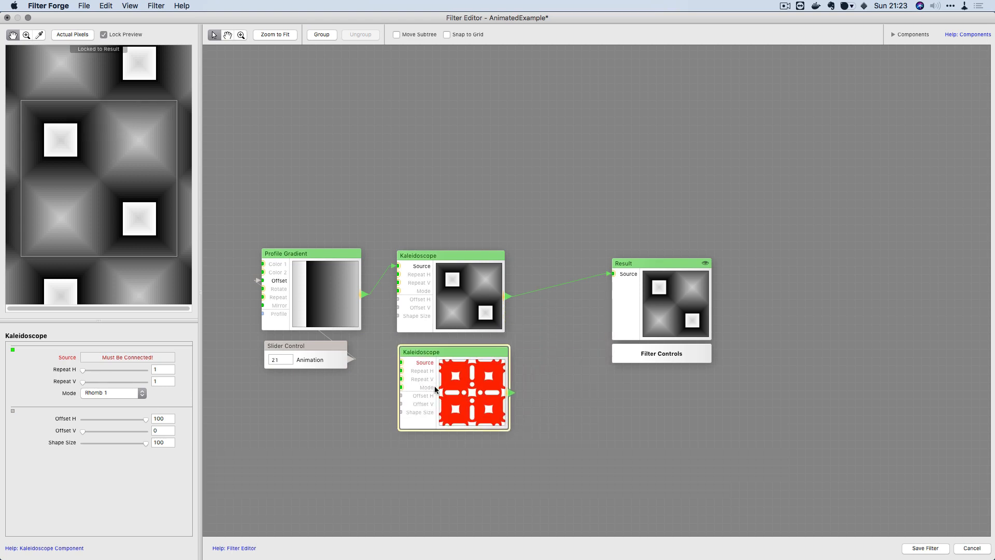
Step: Feed the original Kaleidoscope into the copy's Source and set the copy's Mode to Triangle 1
{"action": "left_click_drag", "start_coordinate": [426, 359], "coordinate": [426, 361]}
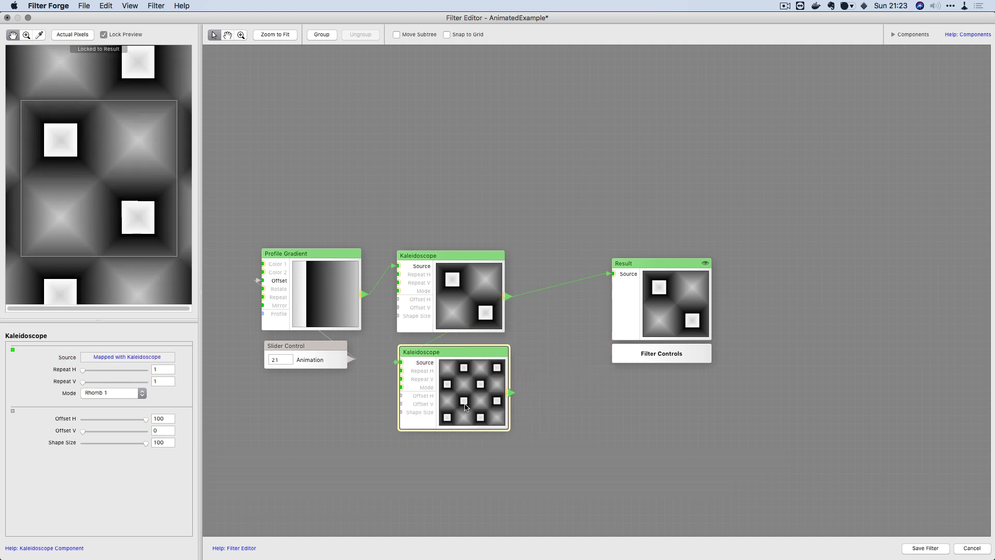
{"action": "left_click", "coordinate": [113, 393]}
{"action": "left_click", "coordinate": [113, 389]}
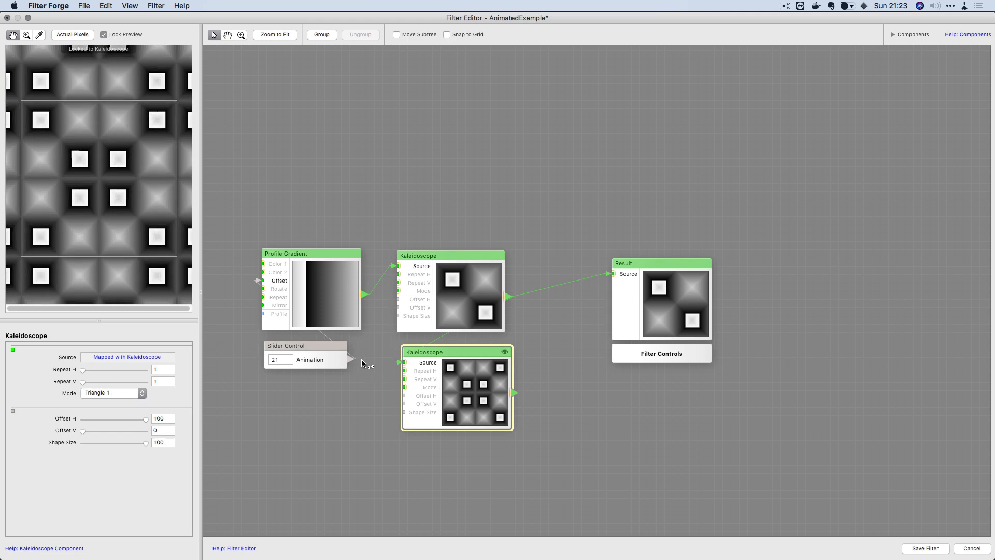
Step: Connect the Animation slider to the lower Kaleidoscope's Offset H, and vary the slider value through 32 to 26
{"action": "left_click_drag", "start_coordinate": [297, 350], "coordinate": [244, 378]}
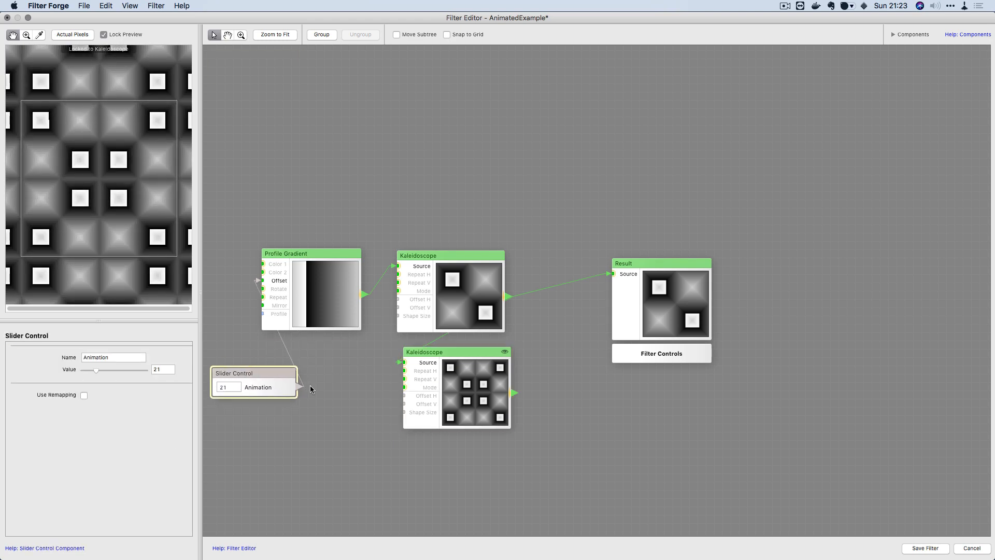
{"action": "left_click_drag", "start_coordinate": [304, 388], "coordinate": [407, 396]}
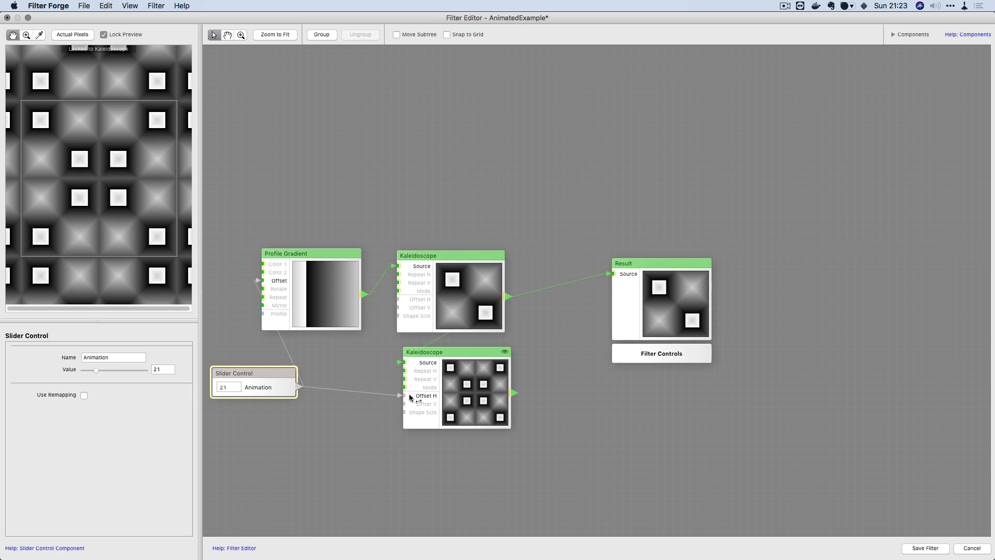
{"action": "left_click_drag", "start_coordinate": [269, 388], "coordinate": [291, 392]}
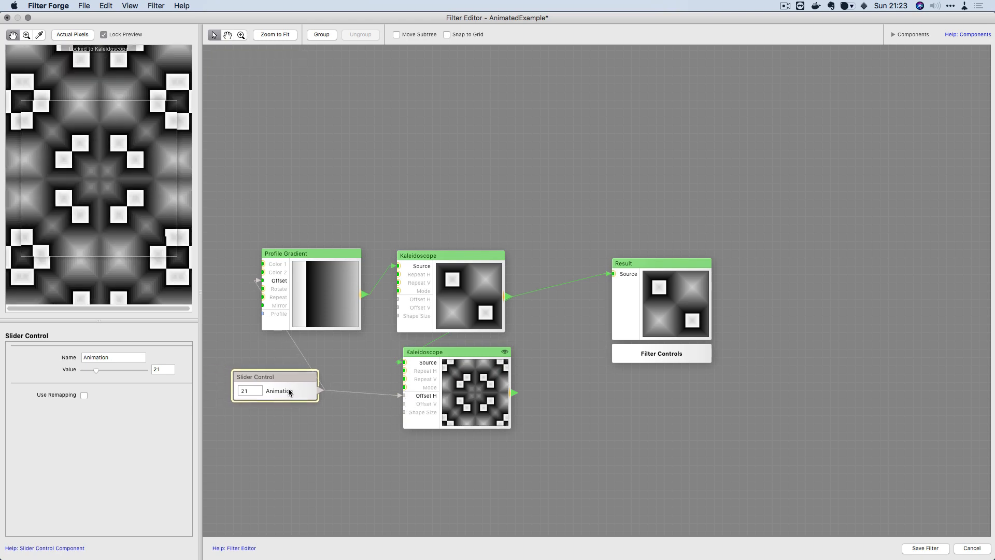
{"action": "left_click_drag", "start_coordinate": [96, 370], "coordinate": [153, 368]}
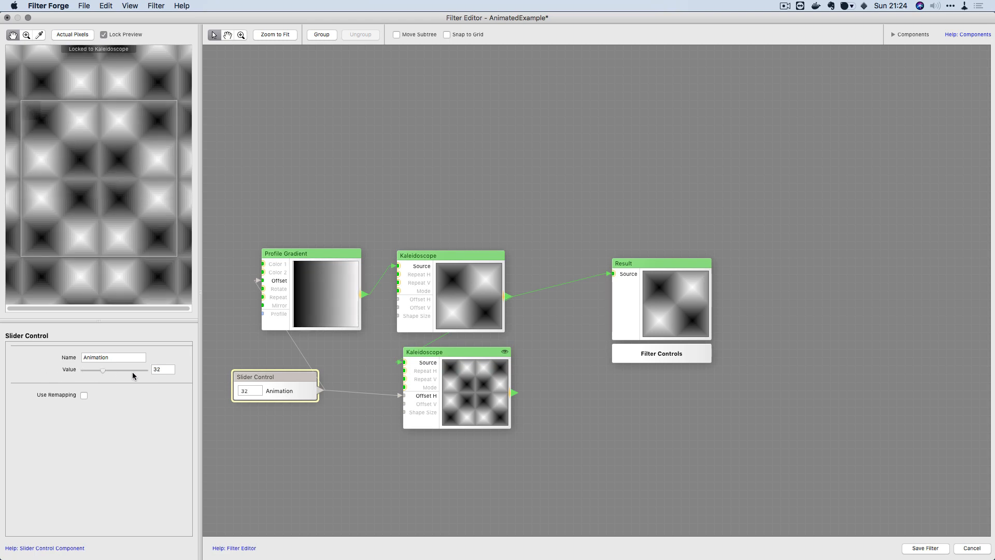
{"action": "left_click_drag", "start_coordinate": [145, 370], "coordinate": [99, 373]}
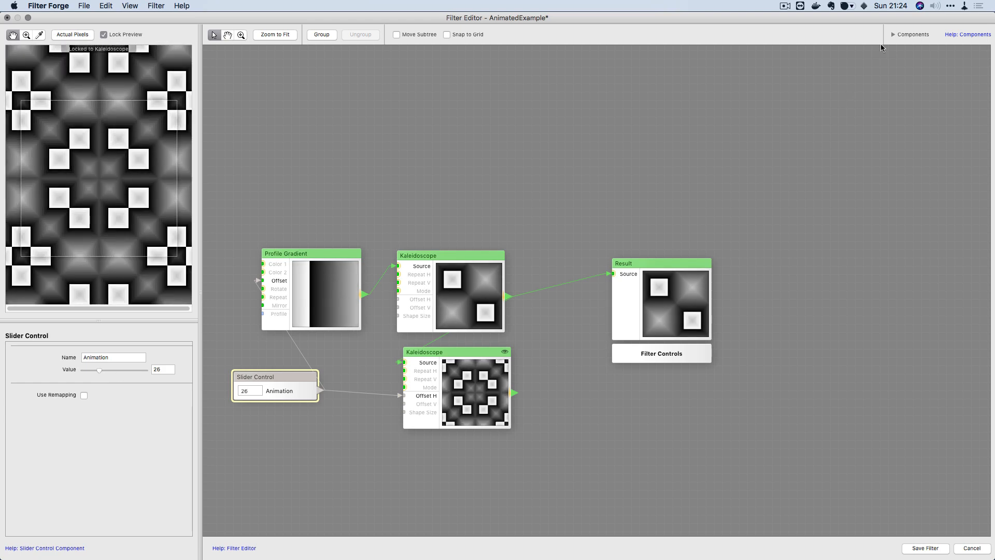
Step: Browse the component categories and add a Rotate component from Transform, with the lower Kaleidoscope as its Source
{"action": "left_click", "coordinate": [893, 36]}
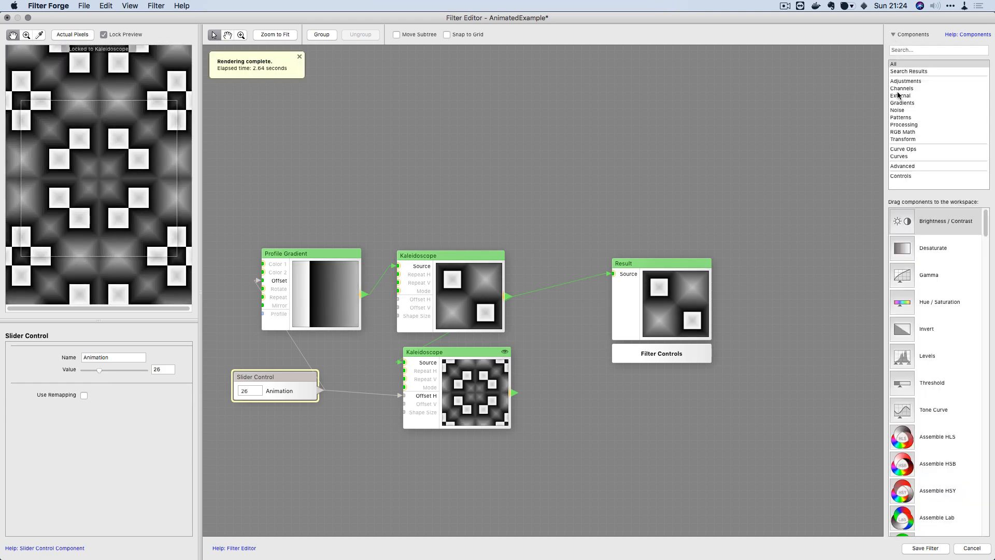
{"action": "left_click", "coordinate": [899, 111]}
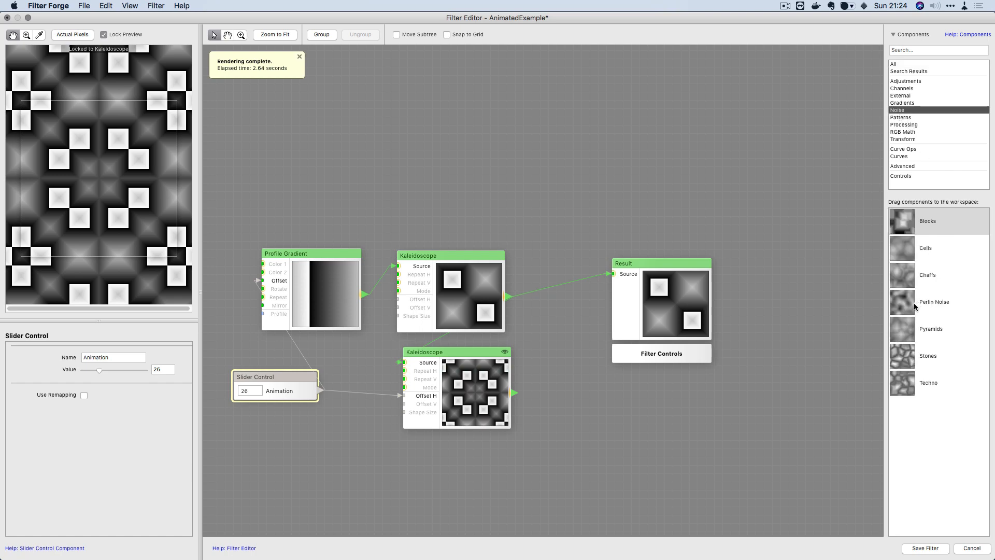
{"action": "left_click", "coordinate": [902, 117]}
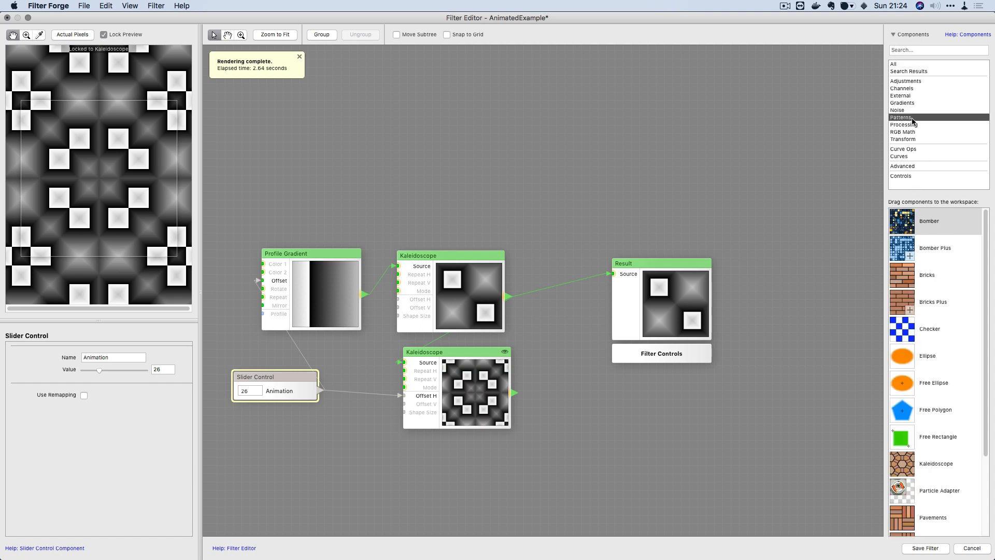
{"action": "scroll", "coordinate": [900, 366], "scroll_direction": "down", "scroll_amount": 5}
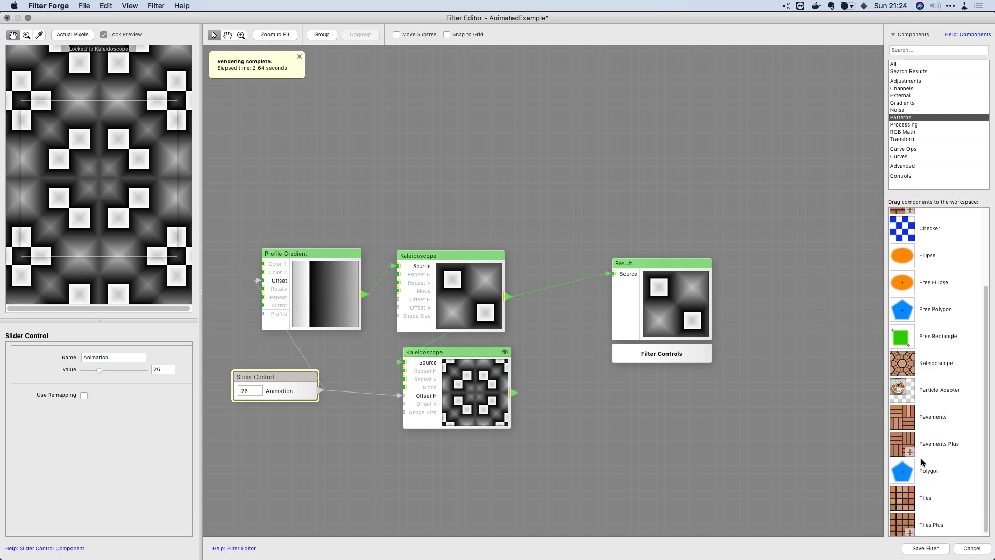
{"action": "scroll", "coordinate": [922, 428], "scroll_direction": "up", "scroll_amount": 10}
{"action": "left_click", "coordinate": [905, 139]}
{"action": "left_click", "coordinate": [908, 156]}
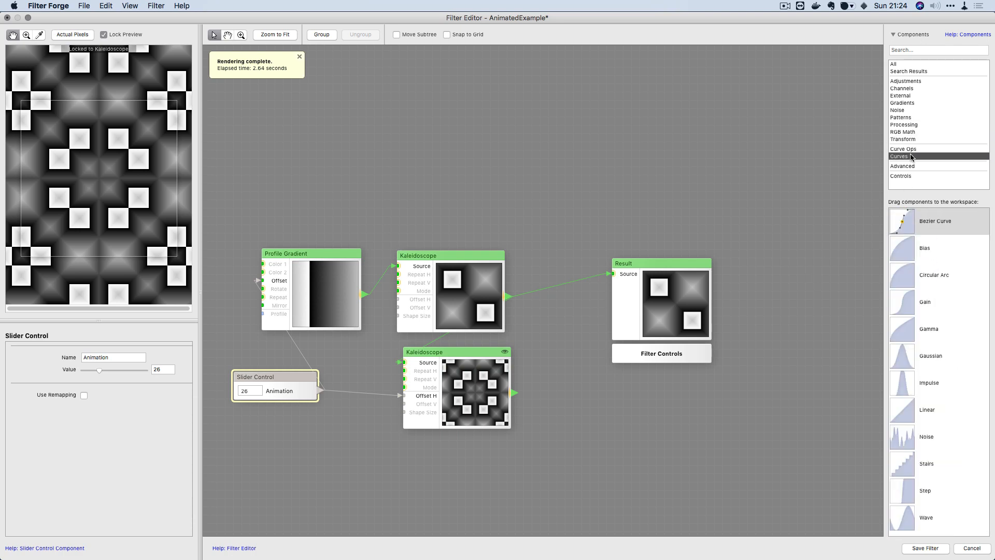
{"action": "left_click", "coordinate": [908, 140]}
{"action": "left_click_drag", "start_coordinate": [900, 306], "coordinate": [571, 401]}
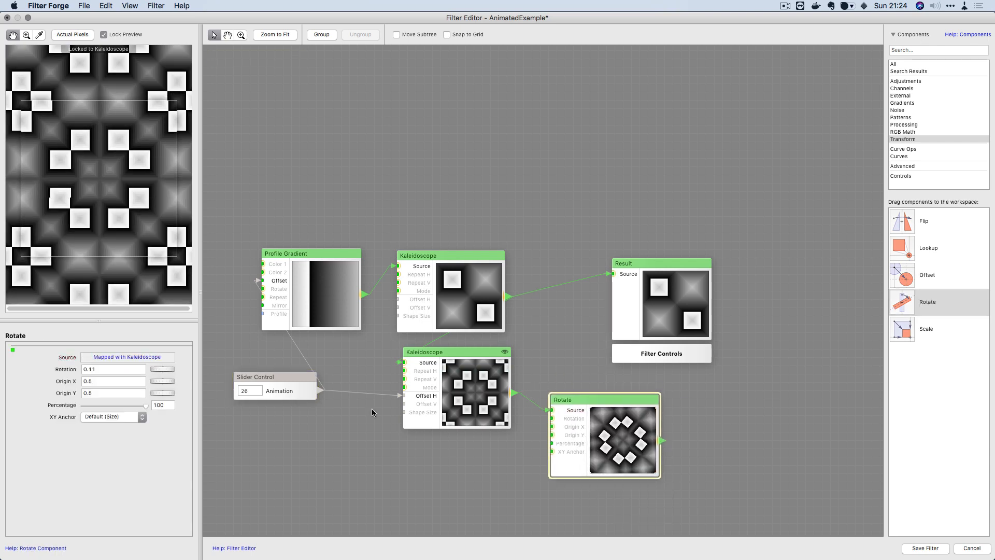
Step: Control Rotate's Rotation with the Animation slider and connect Rotate's output to the Result component
{"action": "left_click_drag", "start_coordinate": [320, 391], "coordinate": [595, 377]}
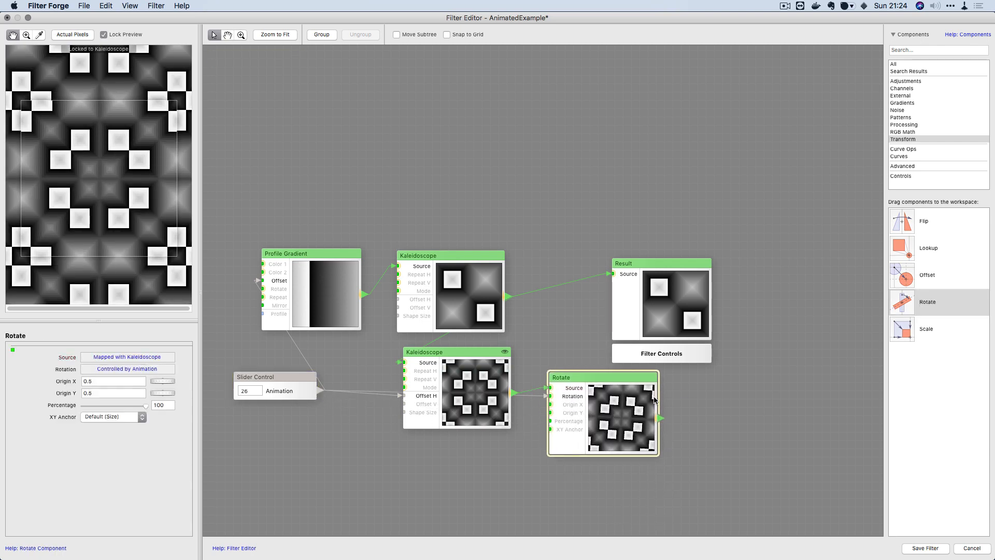
{"action": "left_click_drag", "start_coordinate": [661, 419], "coordinate": [741, 413]}
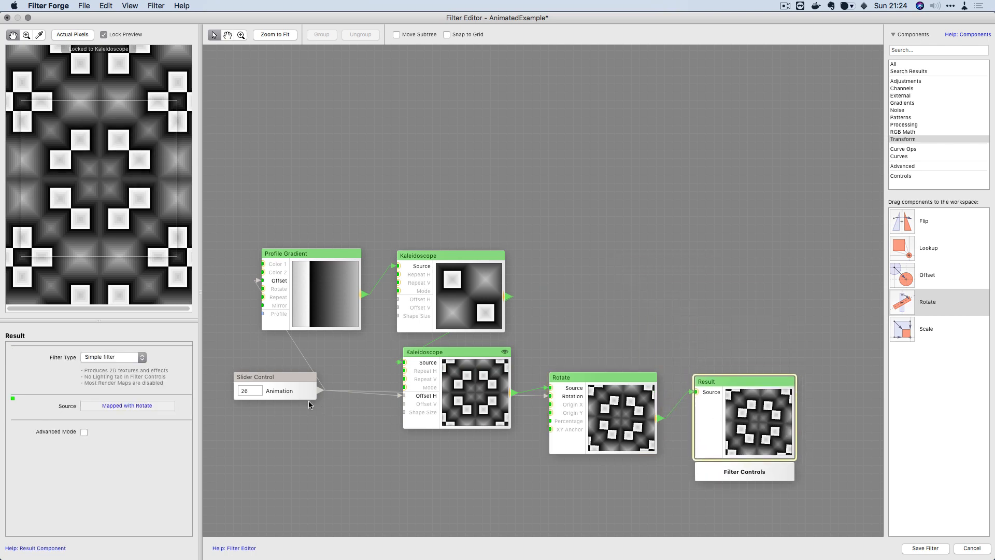
Step: Vary the Animation slider through 42 to 47, with the preview locked to the Rotate component
{"action": "left_click", "coordinate": [305, 394]}
{"action": "left_click_drag", "start_coordinate": [100, 377], "coordinate": [109, 379]}
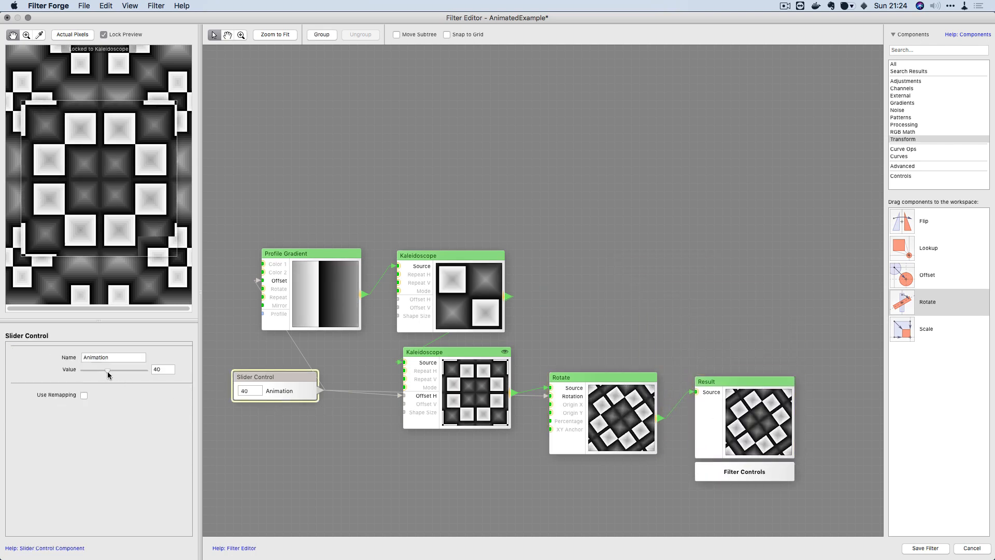
{"action": "left_click", "coordinate": [620, 400]}
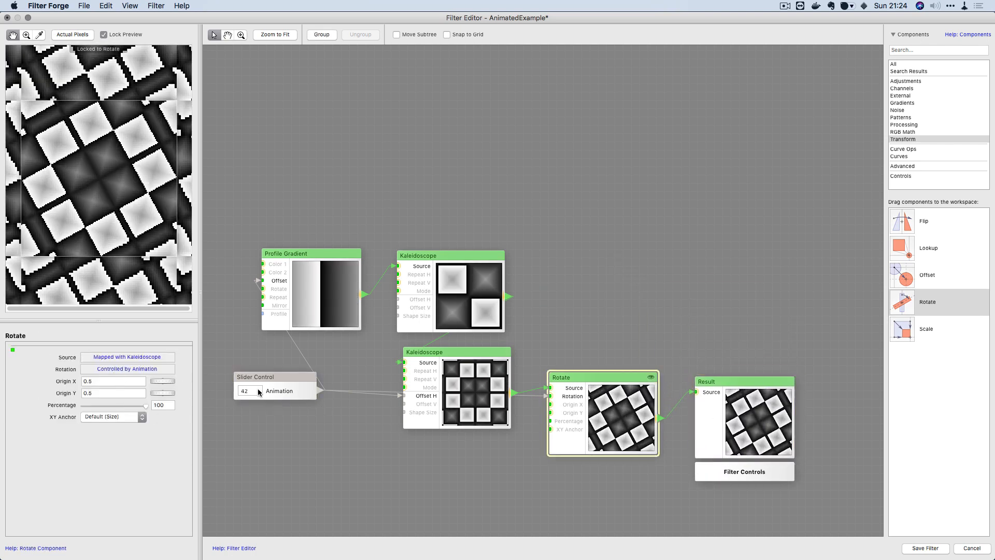
{"action": "left_click", "coordinate": [300, 393]}
{"action": "left_click_drag", "start_coordinate": [109, 372], "coordinate": [113, 372]}
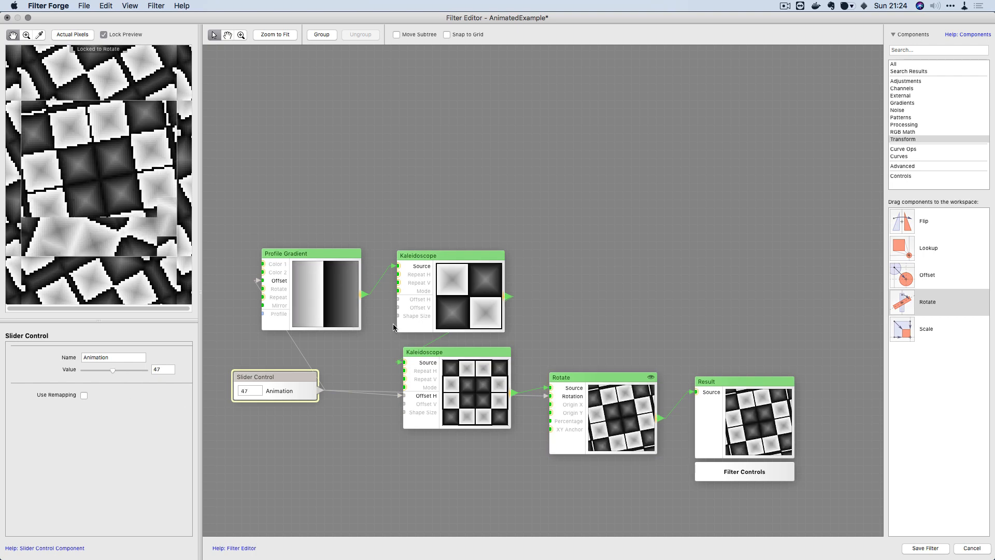
Step: Map Rotate's Rotation with the upper Kaleidoscope instead of the slider, and set the Animation slider to 21
{"action": "left_click_drag", "start_coordinate": [510, 297], "coordinate": [606, 349]}
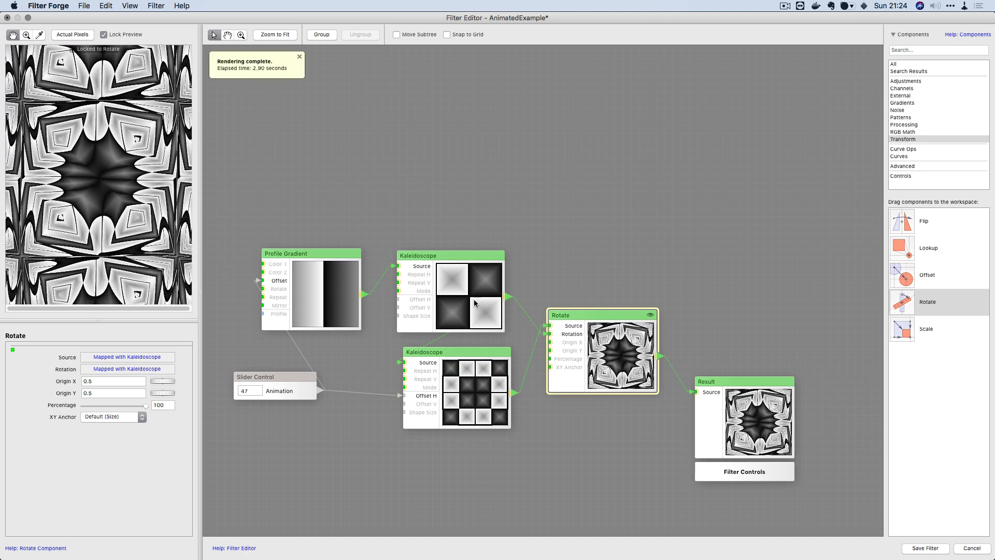
{"action": "left_click", "coordinate": [277, 391]}
{"action": "left_click_drag", "start_coordinate": [115, 367], "coordinate": [95, 364]}
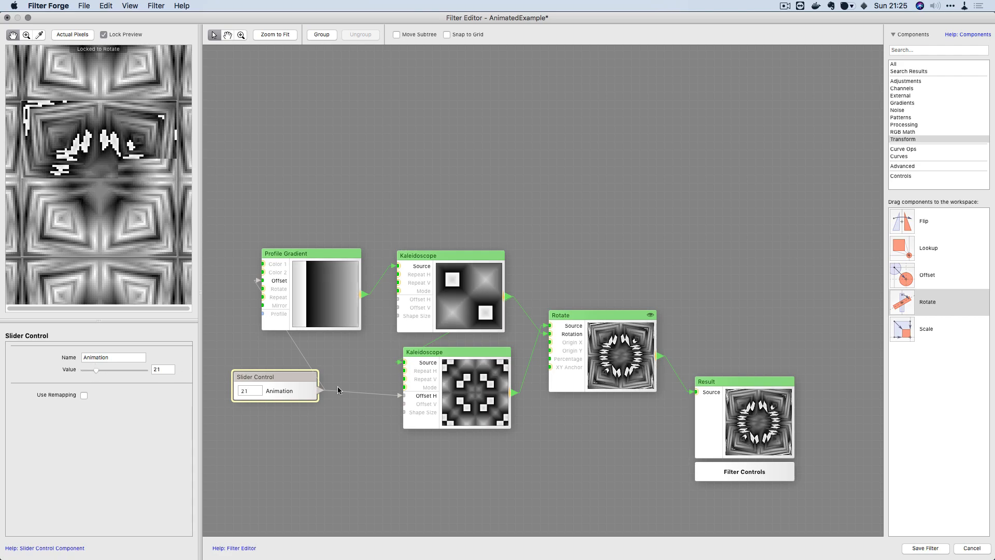
Step: Save the filter, then switch to FF BatchMaster and reload AnimatedExample there
{"action": "left_click", "coordinate": [925, 548]}
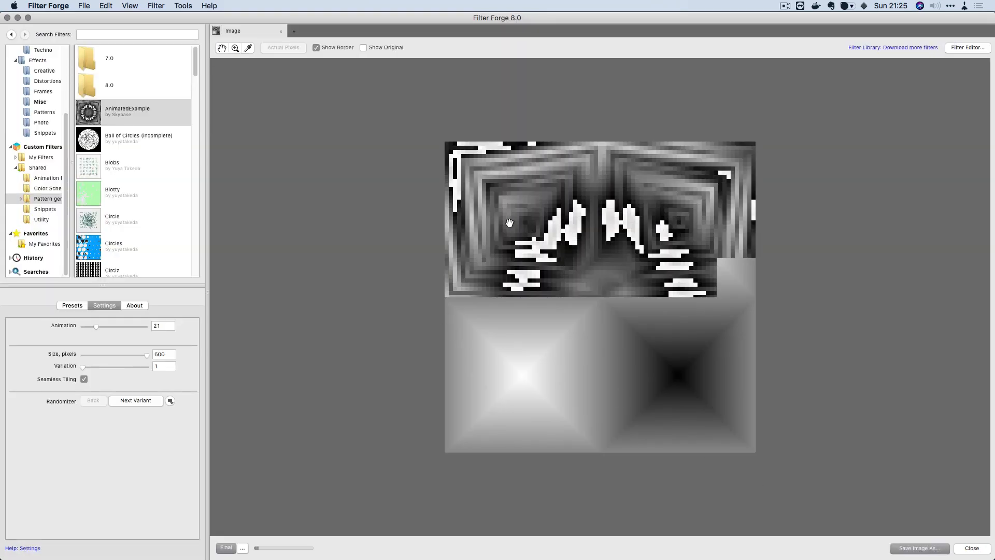
{"action": "key", "text": "ctrl+Up"}
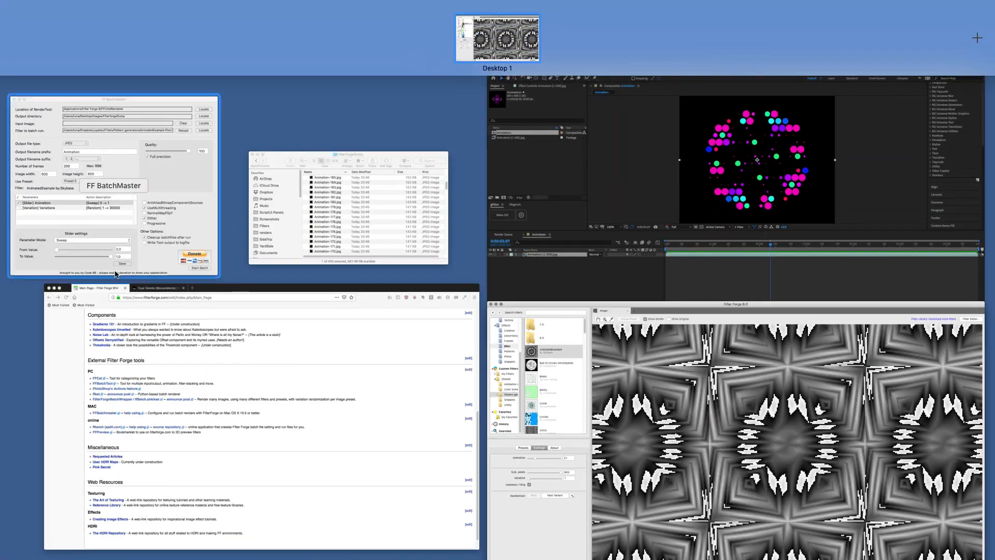
{"action": "left_click", "coordinate": [128, 247]}
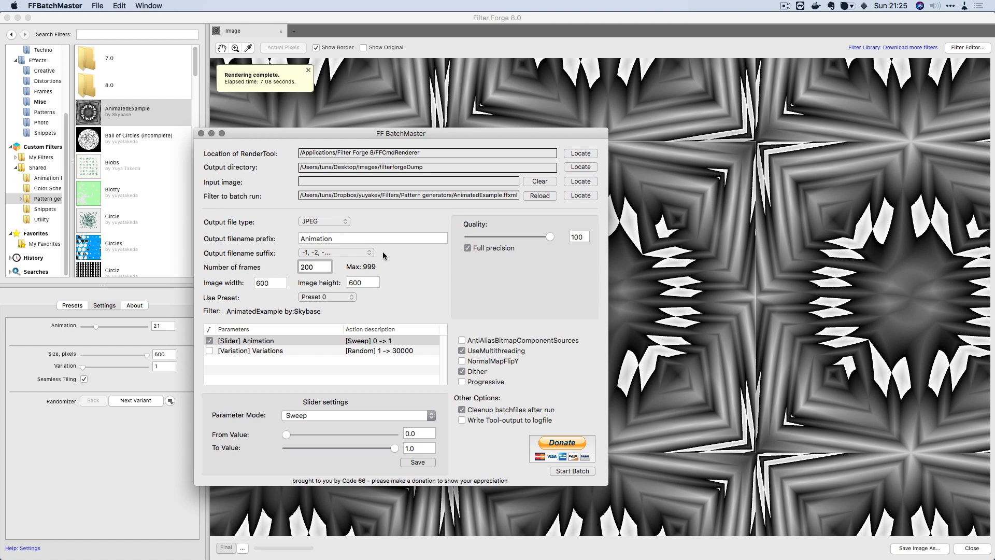
{"action": "left_click", "coordinate": [536, 199]}
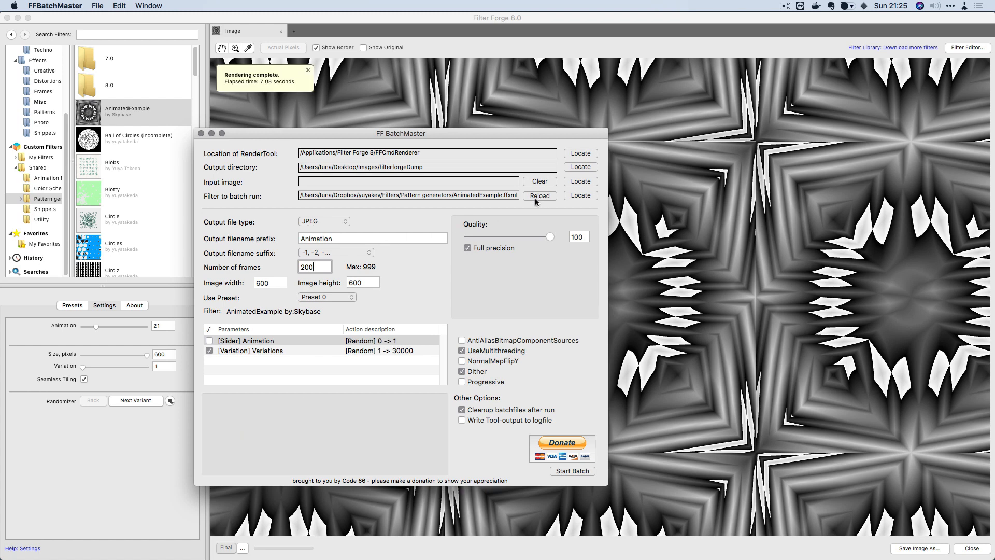
Step: Exclude Variations from the batch parameters, include the Animation slider, and look through its parameter modes
{"action": "left_click", "coordinate": [210, 351]}
{"action": "left_click", "coordinate": [210, 342]}
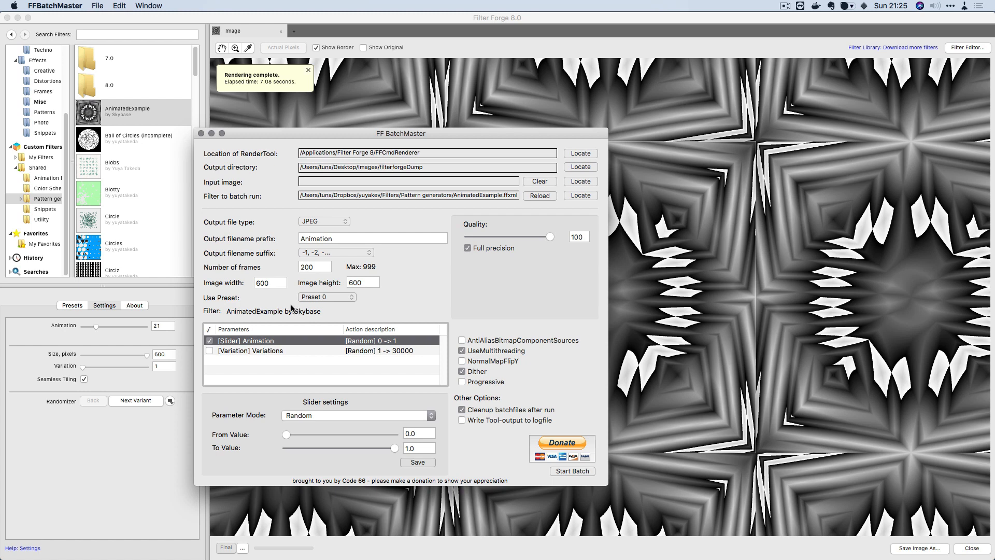
{"action": "left_click", "coordinate": [326, 415]}
{"action": "left_click", "coordinate": [326, 416]}
{"action": "left_click_drag", "start_coordinate": [495, 139], "coordinate": [522, 138]}
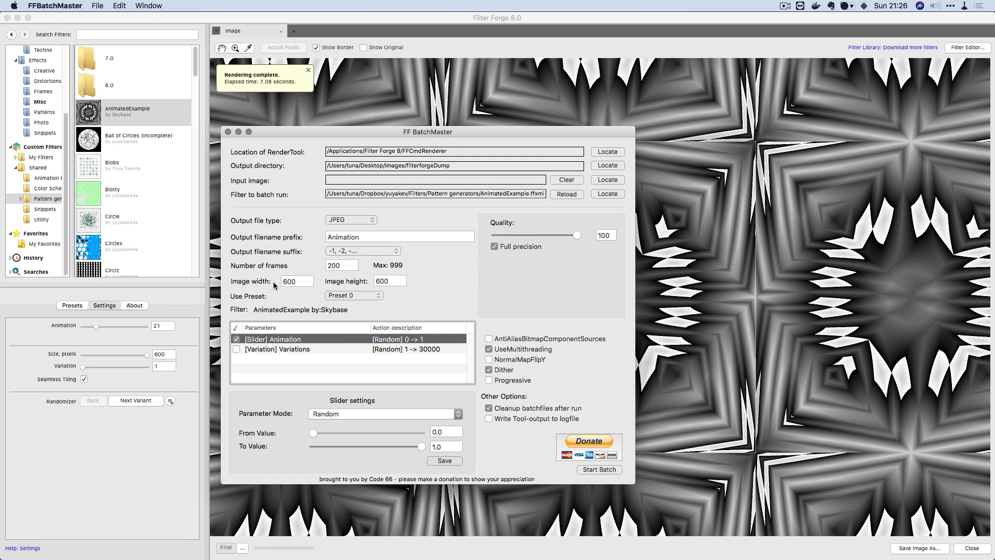
Step: Set the Animation slider's parameter mode to Sweep, save the setting, and start the 200-frame batch
{"action": "double_click", "coordinate": [350, 263]}
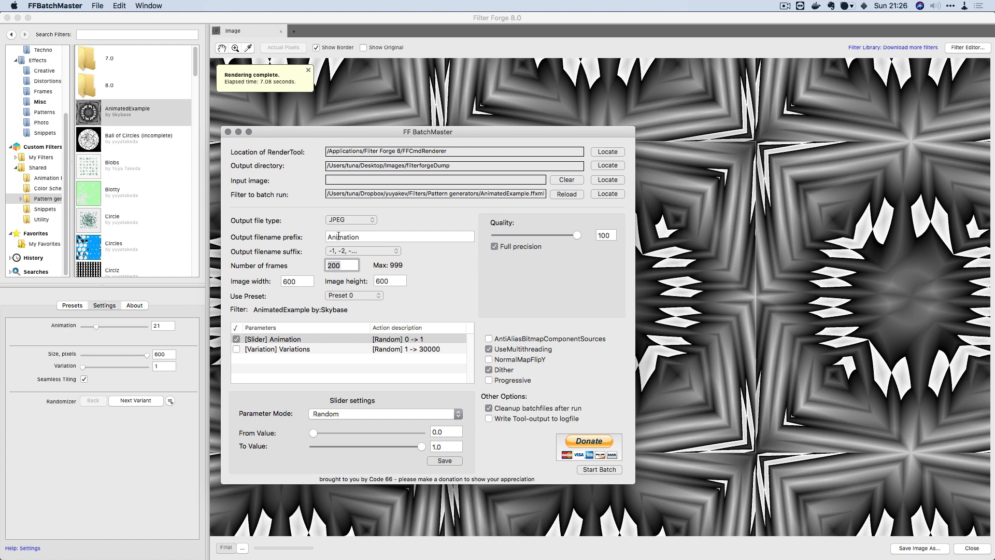
{"action": "left_click_drag", "start_coordinate": [346, 265], "coordinate": [288, 270]}
{"action": "left_click", "coordinate": [343, 413]}
{"action": "left_click", "coordinate": [343, 419]}
{"action": "left_click", "coordinate": [449, 461]}
{"action": "left_click", "coordinate": [592, 471]}
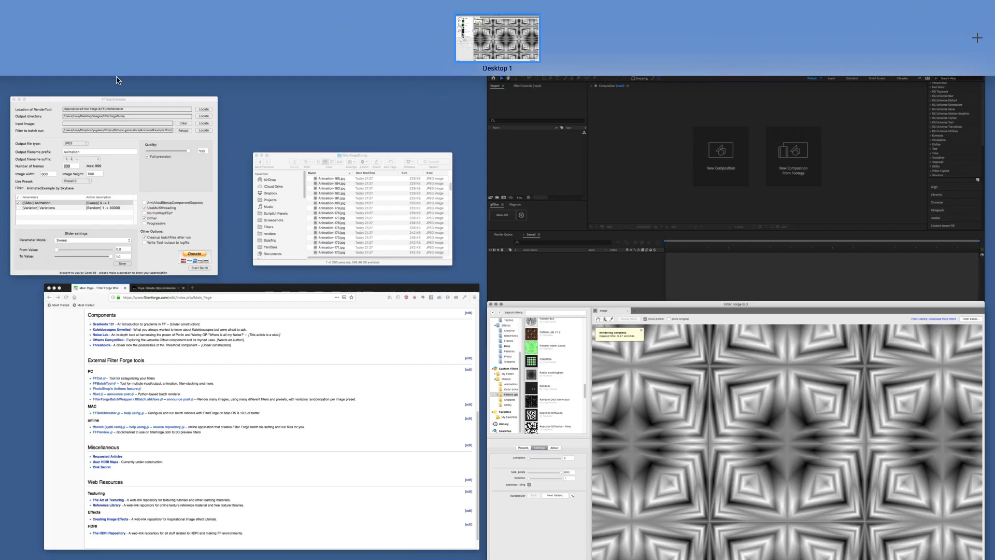
Step: Switch to After Effects, import the Animation-[1-200].jpg sequence from filterforgeDump, and create a composition from it
{"action": "left_click", "coordinate": [590, 251]}
{"action": "double_click", "coordinate": [78, 196]}
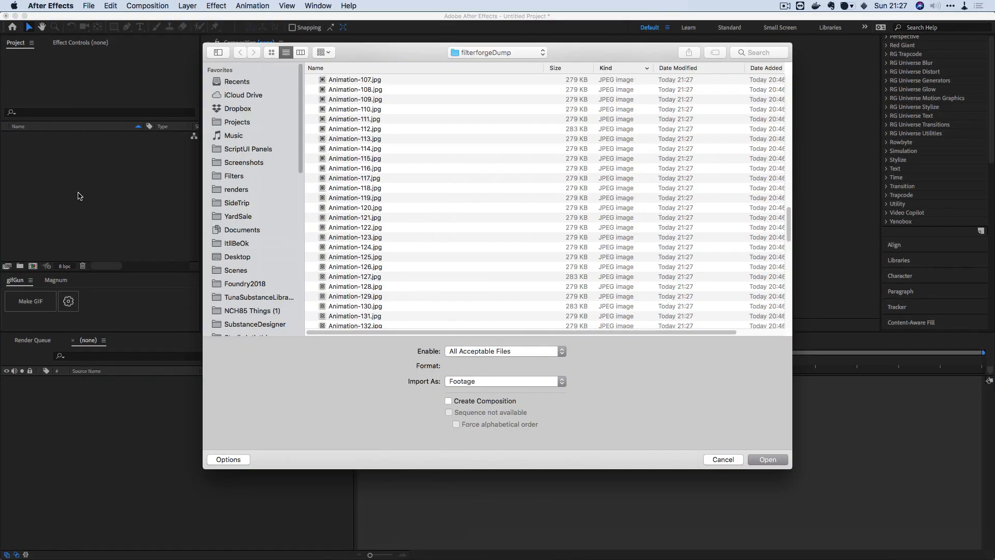
{"action": "double_click", "coordinate": [373, 82]}
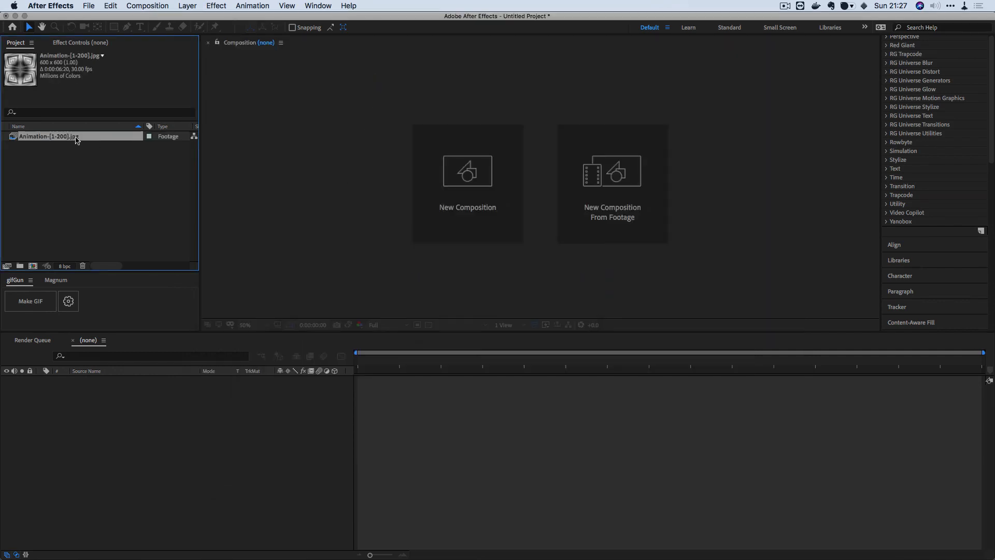
{"action": "left_click_drag", "start_coordinate": [78, 138], "coordinate": [32, 265]}
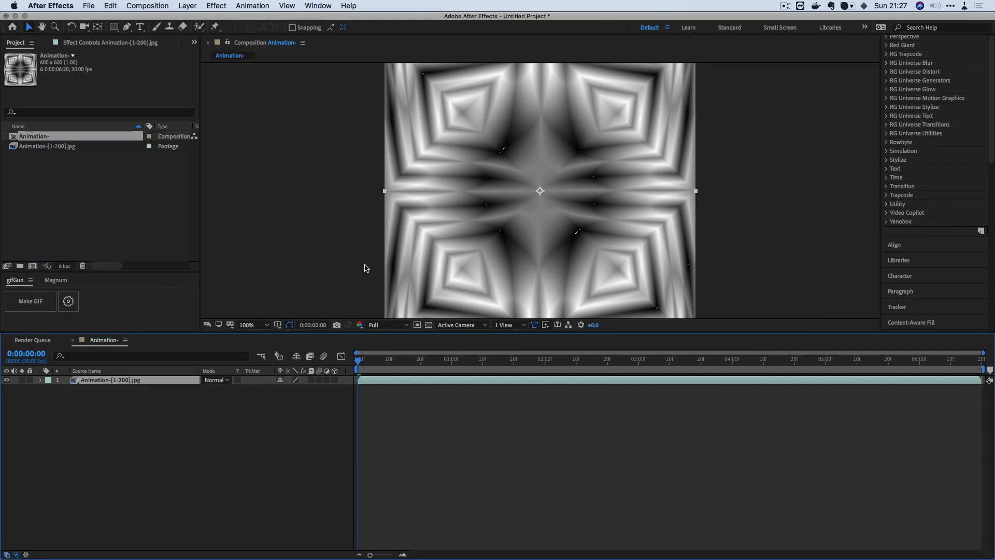
Step: Enlarge the composition viewer and play back the Animation- composition to check the rendered sequence
{"action": "left_click_drag", "start_coordinate": [393, 334], "coordinate": [383, 407]}
{"action": "key", "text": "space"}
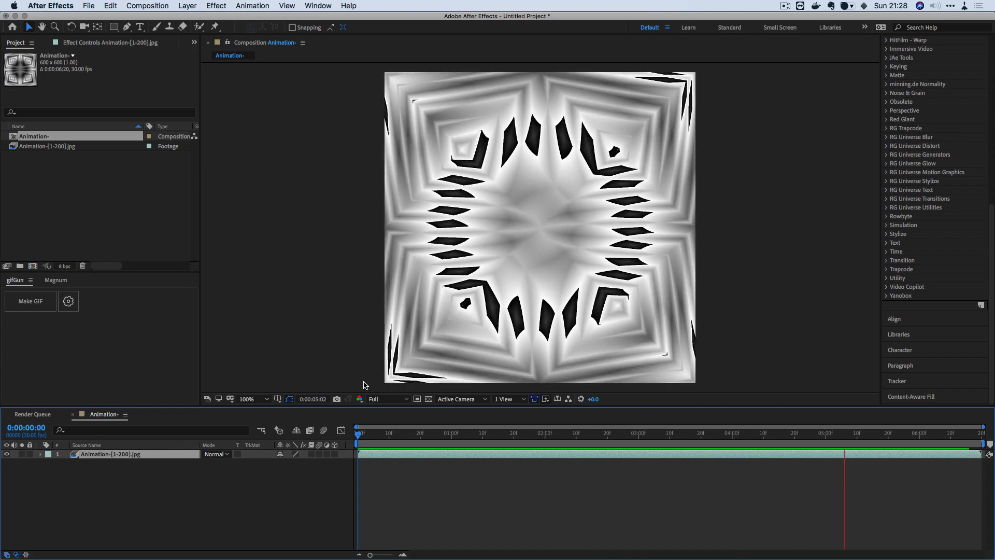
{"action": "key", "text": "space"}
Step: Switch to Filter Forge and open the AnimatedExample filter for editing
{"action": "key", "text": "ctrl+Up"}
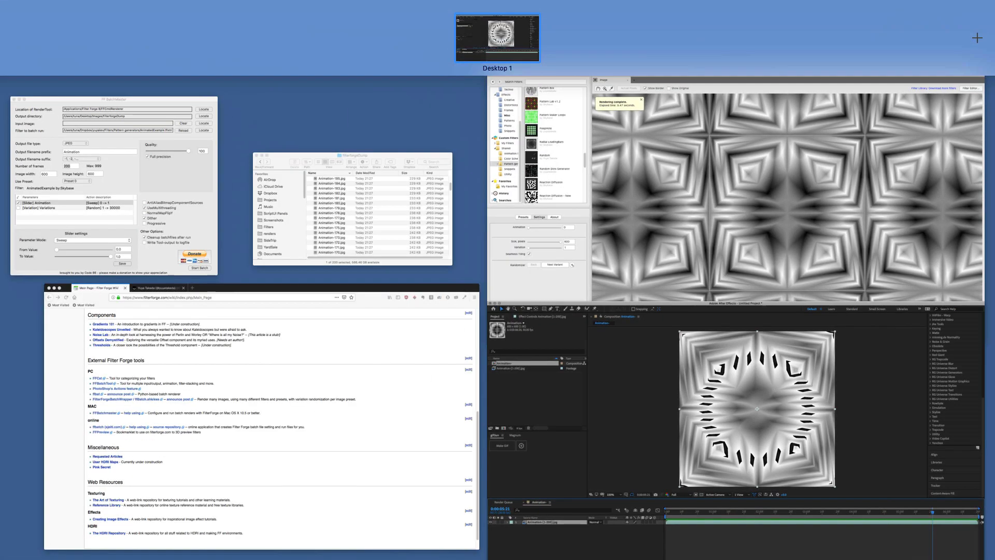
{"action": "left_click", "coordinate": [534, 217]}
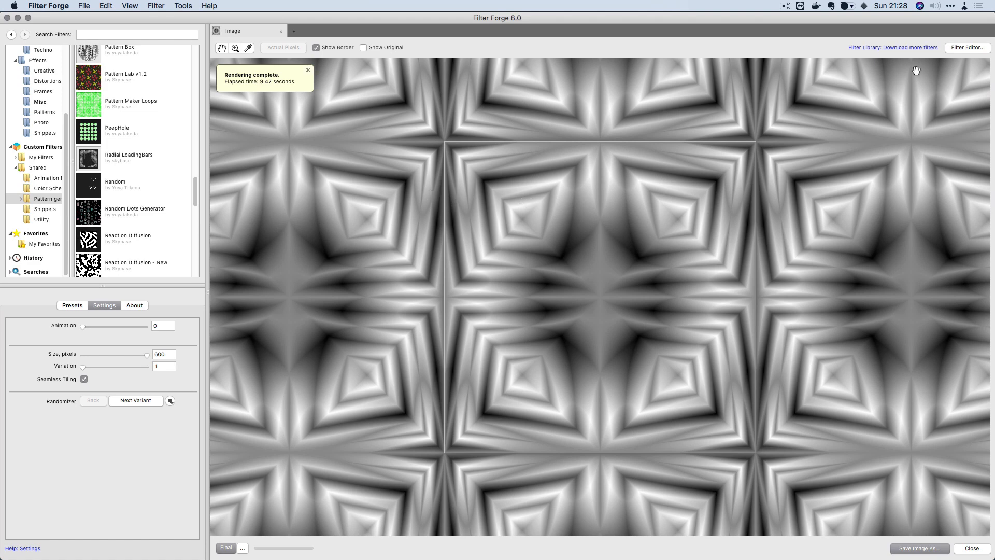
{"action": "left_click", "coordinate": [962, 48]}
{"action": "left_click", "coordinate": [465, 302]}
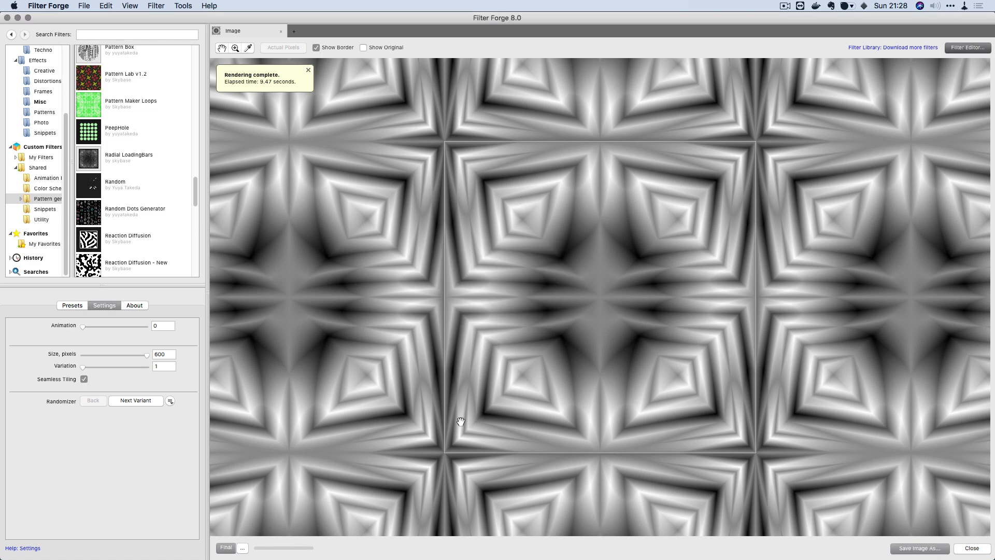
Step: Turn on mirroring for the Profile Gradient component and check its effect in the preview
{"action": "left_click_drag", "start_coordinate": [547, 335], "coordinate": [544, 252]}
{"action": "left_click_drag", "start_coordinate": [590, 436], "coordinate": [332, 264]}
{"action": "left_click_drag", "start_coordinate": [382, 303], "coordinate": [220, 238]}
{"action": "left_click", "coordinate": [421, 324]}
{"action": "left_click", "coordinate": [511, 306]}
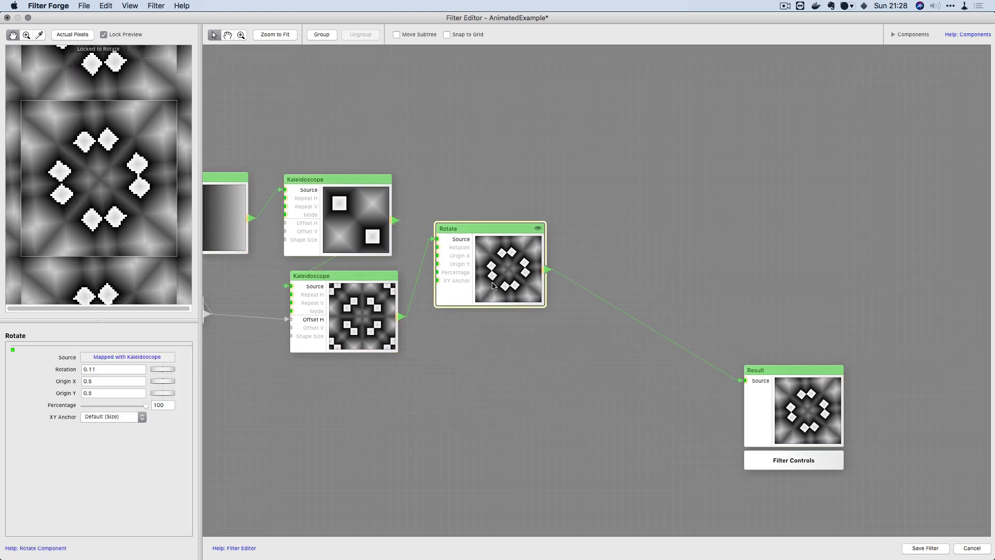
{"action": "scroll", "coordinate": [471, 314], "scroll_direction": "left", "scroll_amount": 5}
{"action": "left_click", "coordinate": [370, 201]}
{"action": "scroll", "coordinate": [348, 311], "scroll_direction": "left", "scroll_amount": 5}
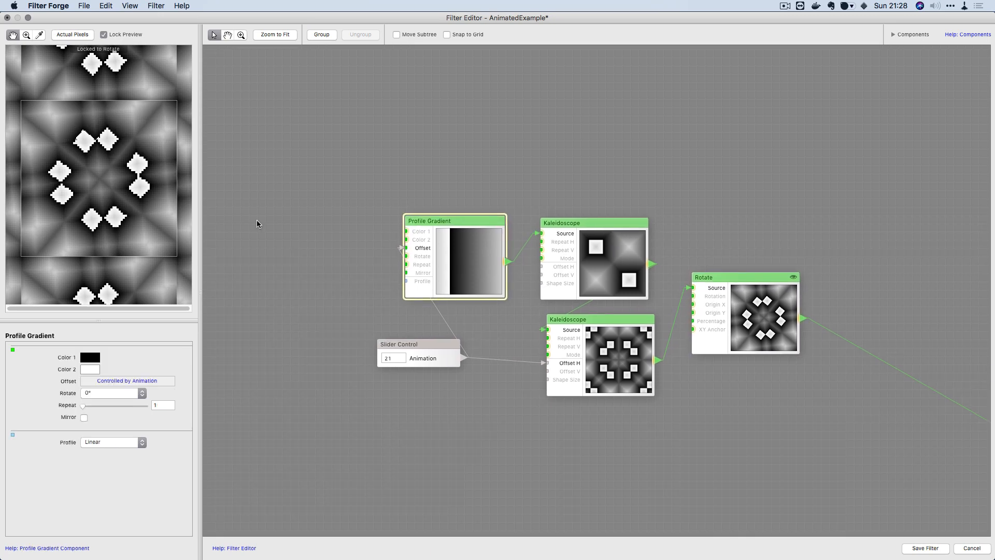
{"action": "scroll", "coordinate": [85, 141], "scroll_direction": "up", "scroll_amount": 2}
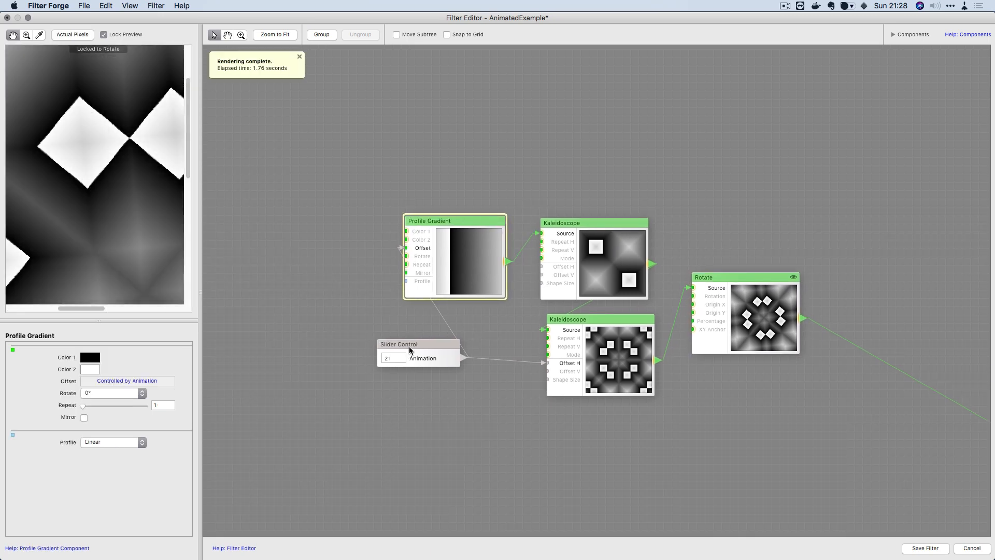
{"action": "left_click", "coordinate": [84, 418]}
{"action": "scroll", "coordinate": [57, 164], "scroll_direction": "down", "scroll_amount": 3}
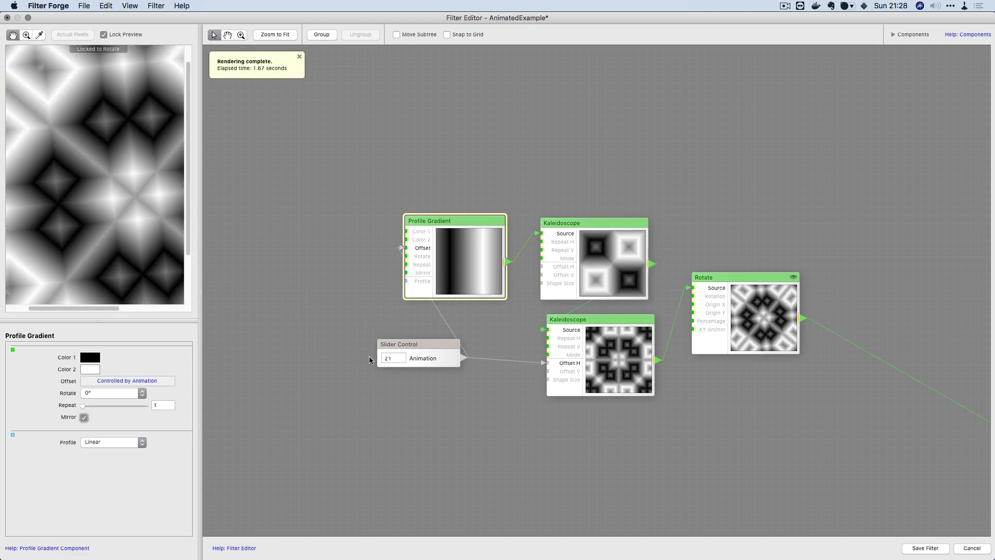
Step: Add a Bomber pattern component between Rotate and Result, and map its Size with Rotate
{"action": "left_click_drag", "start_coordinate": [314, 207], "coordinate": [566, 334]}
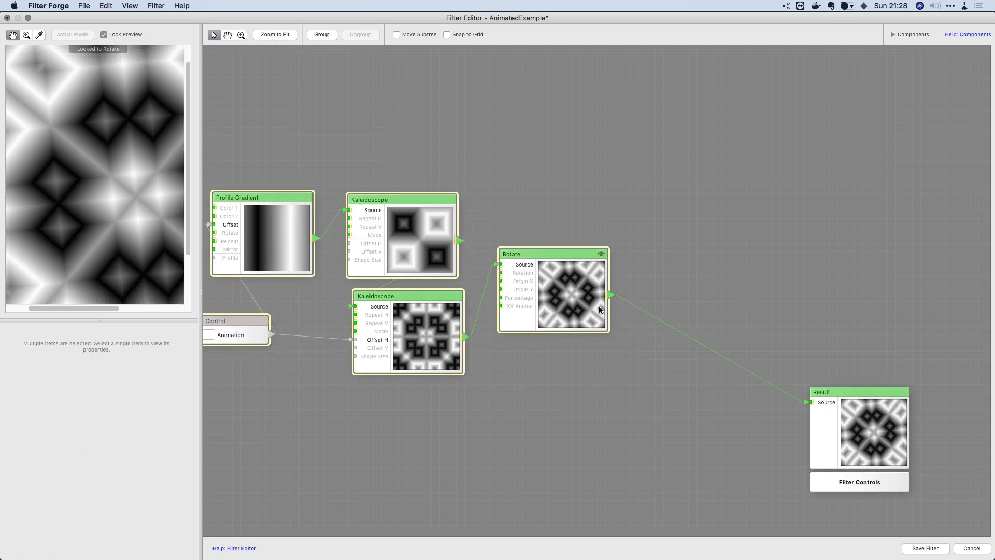
{"action": "left_click", "coordinate": [589, 236]}
{"action": "left_click", "coordinate": [917, 35]}
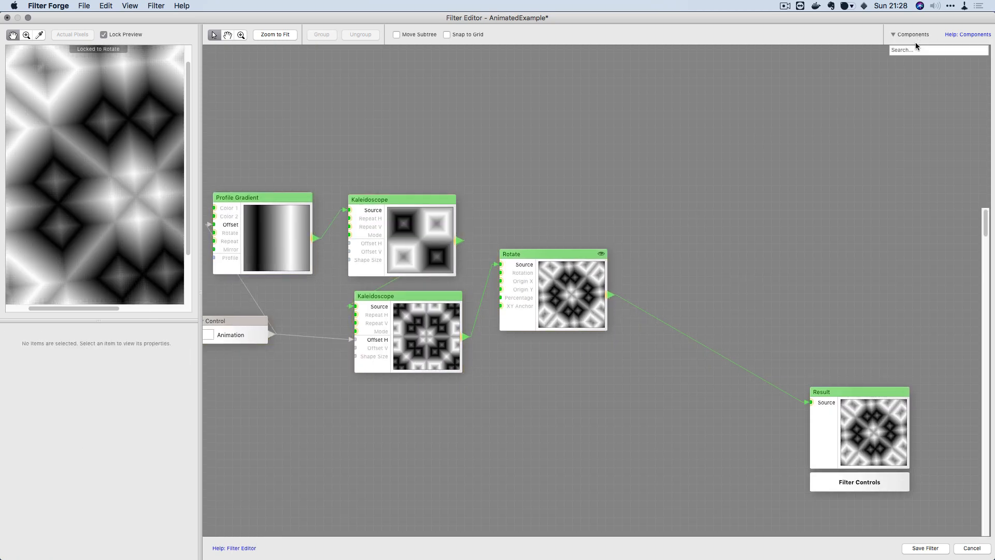
{"action": "left_click", "coordinate": [918, 103]}
{"action": "left_click", "coordinate": [915, 110]}
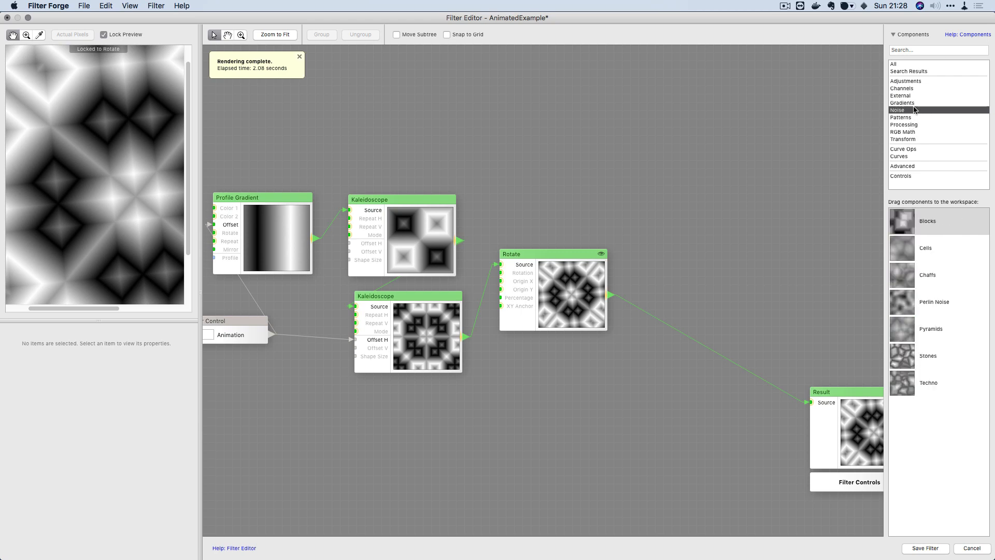
{"action": "left_click", "coordinate": [915, 117]}
{"action": "left_click_drag", "start_coordinate": [915, 236], "coordinate": [528, 239]}
{"action": "left_click_drag", "start_coordinate": [708, 412], "coordinate": [840, 327]}
{"action": "left_click_drag", "start_coordinate": [577, 293], "coordinate": [643, 304]}
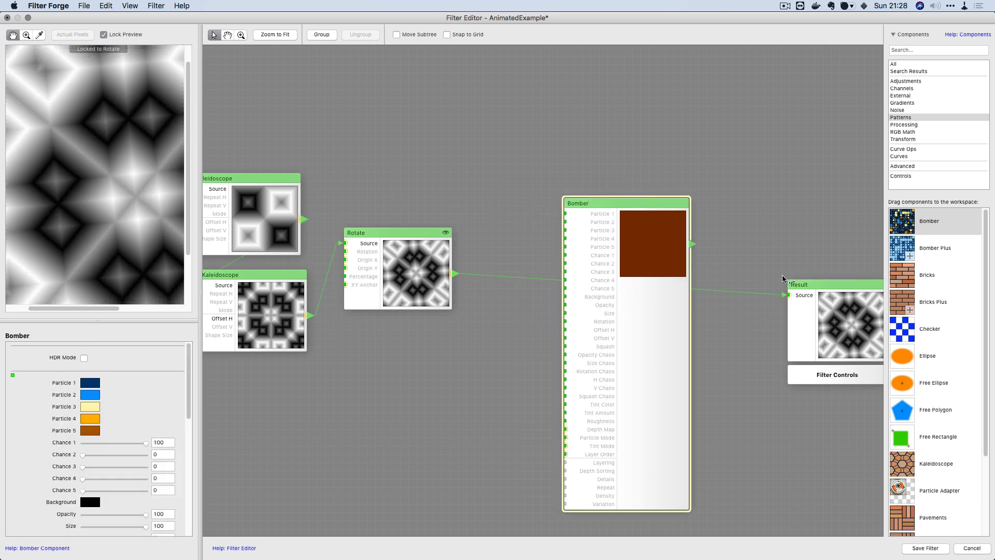
{"action": "left_click_drag", "start_coordinate": [541, 327], "coordinate": [546, 322]}
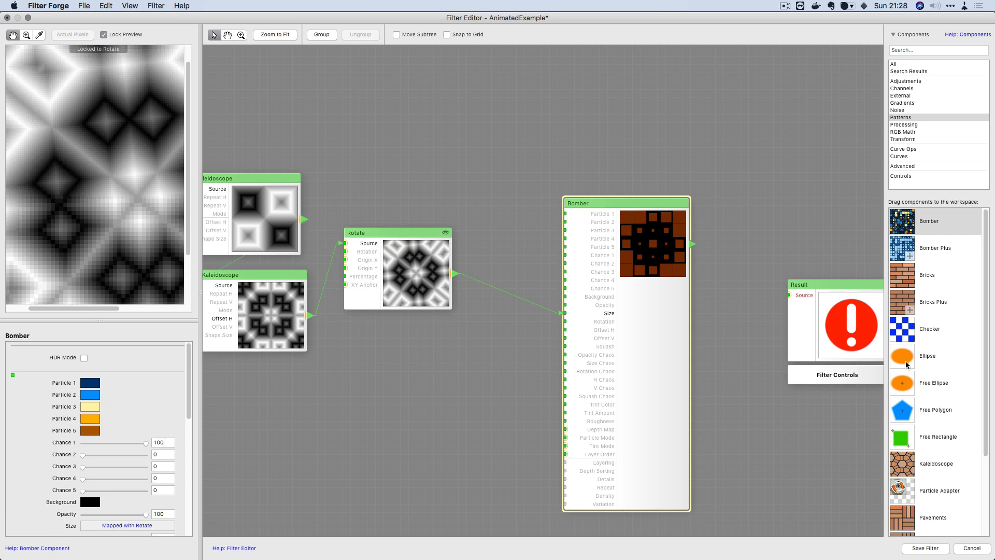
Step: Add an Ellipse component, map it to the Bomber's Particle 1, and preview the Bomber
{"action": "left_click_drag", "start_coordinate": [907, 365], "coordinate": [890, 350]}
{"action": "left_click_drag", "start_coordinate": [593, 206], "coordinate": [594, 208]}
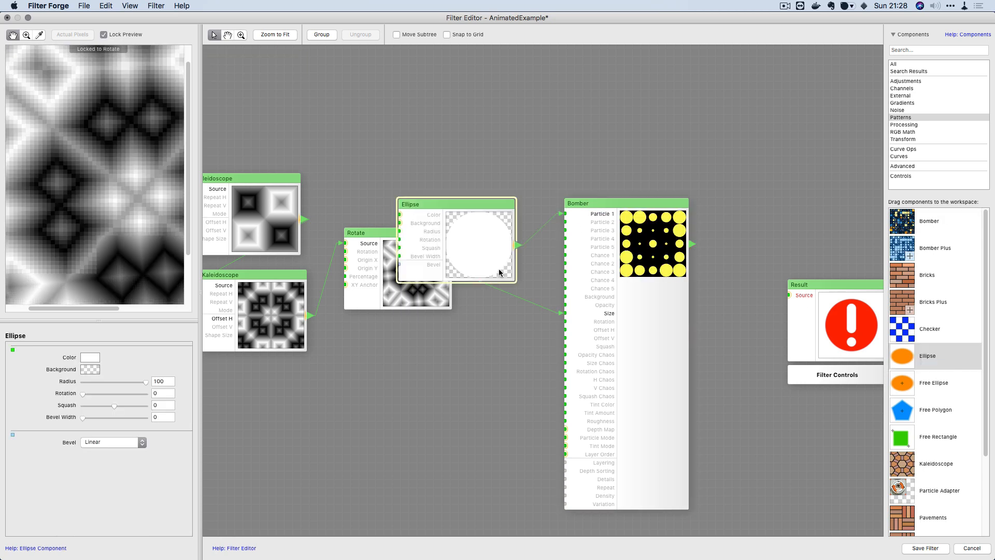
{"action": "left_click", "coordinate": [643, 262]}
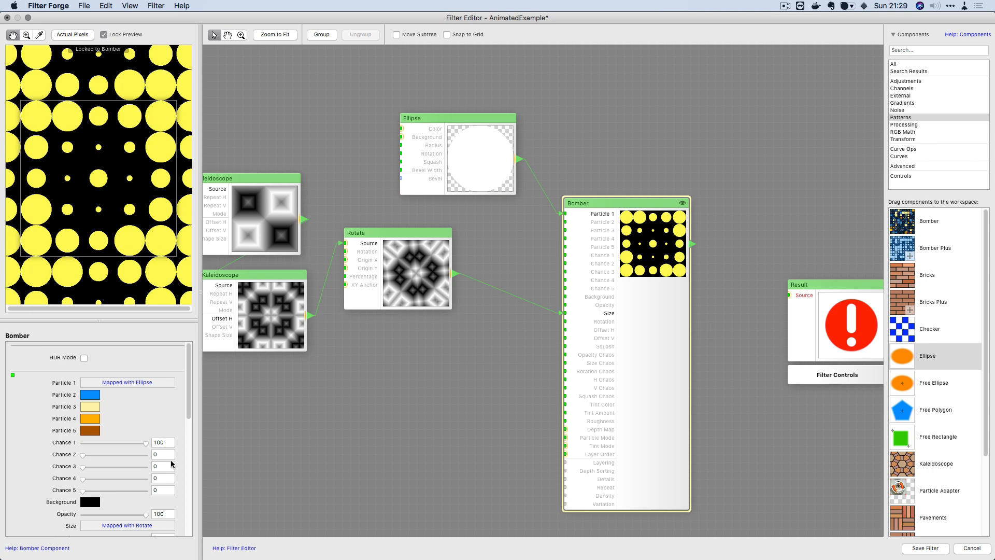
Step: Set the Bomber's Repeat to 18
{"action": "scroll", "coordinate": [171, 463], "scroll_direction": "down", "scroll_amount": 10}
{"action": "left_click_drag", "start_coordinate": [85, 498], "coordinate": [94, 498]}
{"action": "scroll", "coordinate": [114, 173], "scroll_direction": "up", "scroll_amount": 3}
{"action": "scroll", "coordinate": [112, 176], "scroll_direction": "down", "scroll_amount": 3}
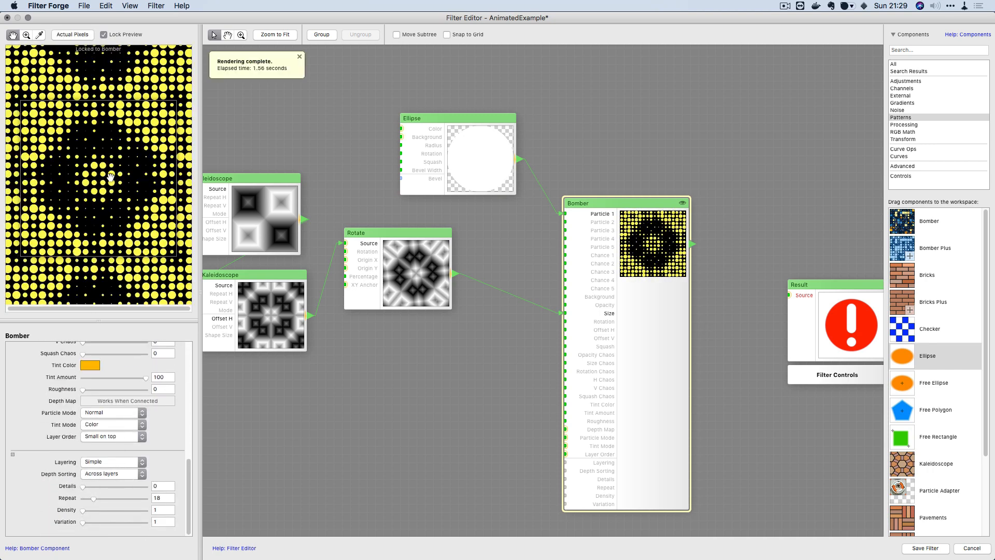
Step: Try different values on the Animation Slider Control, leave it at 12, and check the dot pattern
{"action": "scroll", "coordinate": [369, 319], "scroll_direction": "left", "scroll_amount": 10}
{"action": "left_click", "coordinate": [369, 318]}
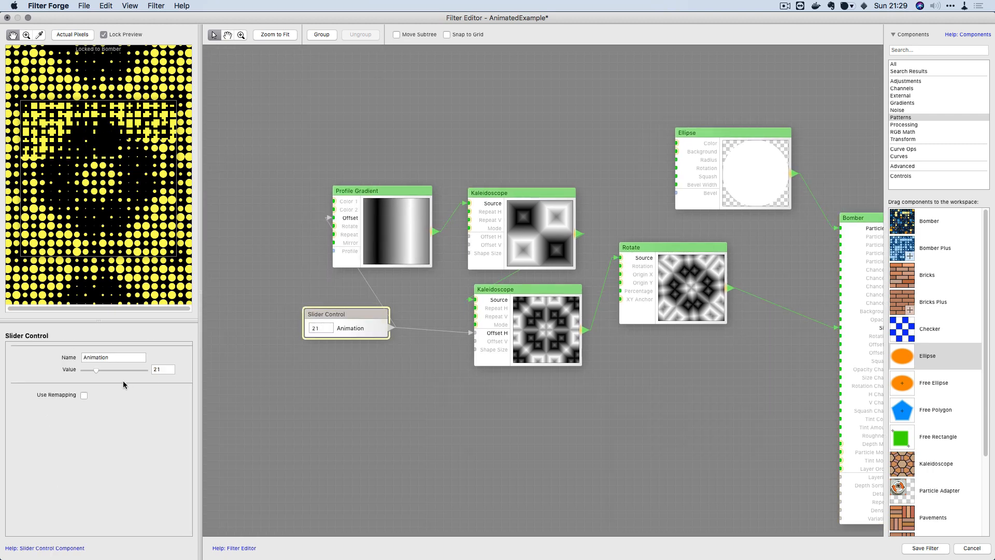
{"action": "mouse_move", "coordinate": [98, 368]}
{"action": "left_mouse_down"}
{"action": "mouse_move", "coordinate": [118, 374]}
{"action": "mouse_move", "coordinate": [84, 374]}
{"action": "mouse_move", "coordinate": [122, 371]}
{"action": "mouse_move", "coordinate": [91, 370]}
{"action": "left_mouse_up"}
{"action": "scroll", "coordinate": [104, 165], "scroll_direction": "up", "scroll_amount": 5}
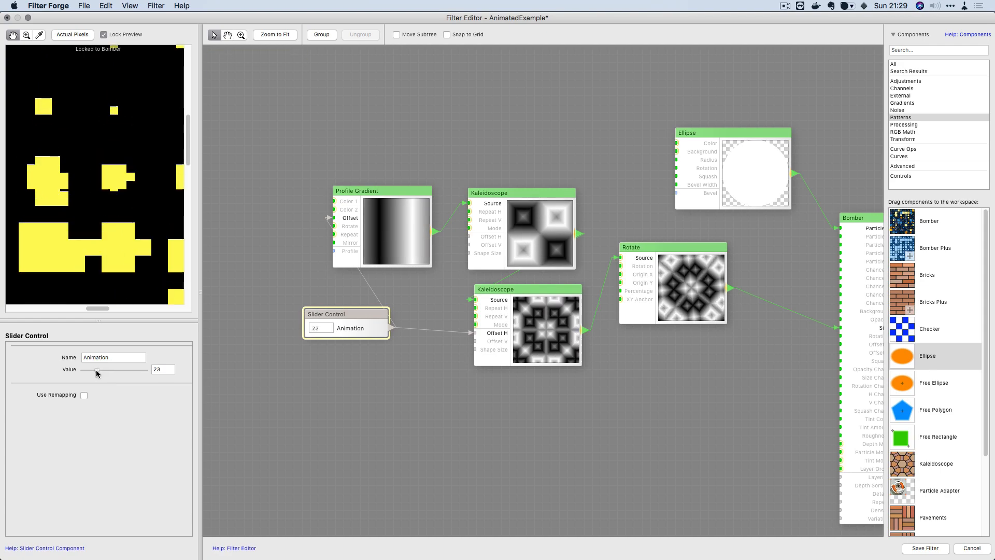
{"action": "scroll", "coordinate": [102, 221], "scroll_direction": "down", "scroll_amount": 5}
Step: Move the Bomber component away from Ellipse and Rotate, closer to the Result component
{"action": "scroll", "coordinate": [671, 324], "scroll_direction": "down", "scroll_amount": 5}
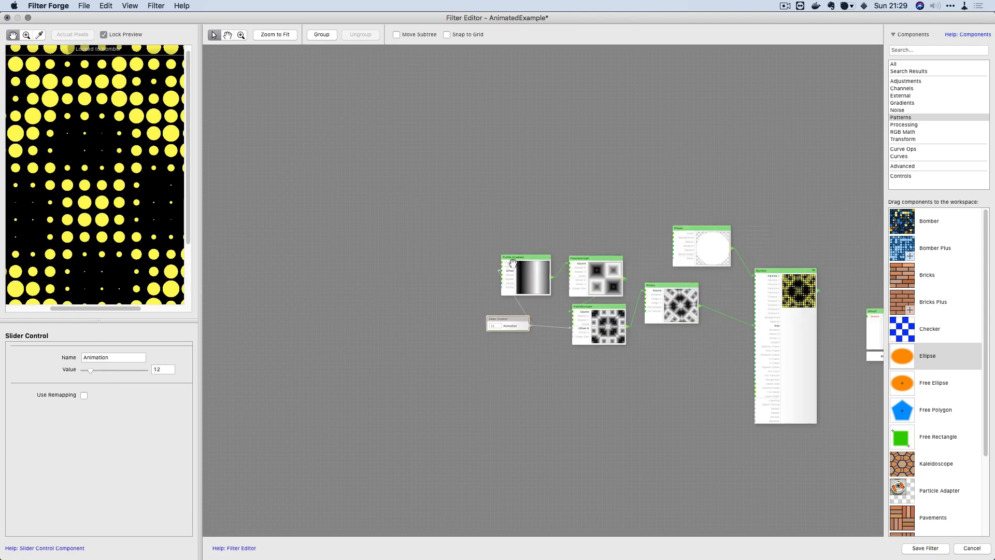
{"action": "scroll", "coordinate": [742, 277], "scroll_direction": "up", "scroll_amount": 5}
{"action": "left_click_drag", "start_coordinate": [855, 331], "coordinate": [553, 313]}
{"action": "left_click", "coordinate": [564, 275]}
{"action": "left_click_drag", "start_coordinate": [565, 275], "coordinate": [572, 286]}
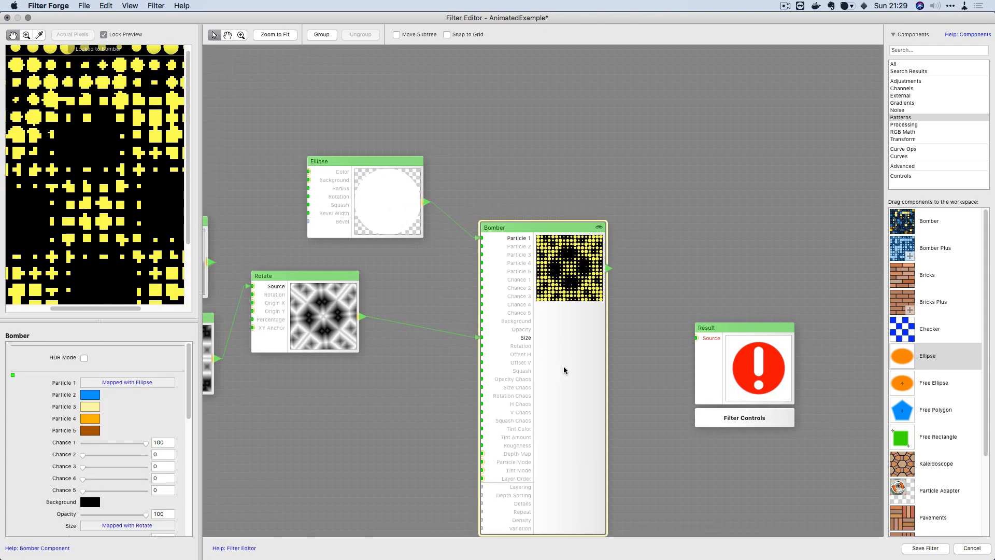
{"action": "left_click_drag", "start_coordinate": [551, 337], "coordinate": [604, 326]}
{"action": "left_click_drag", "start_coordinate": [275, 326], "coordinate": [194, 332]}
{"action": "left_click_drag", "start_coordinate": [507, 317], "coordinate": [567, 290]}
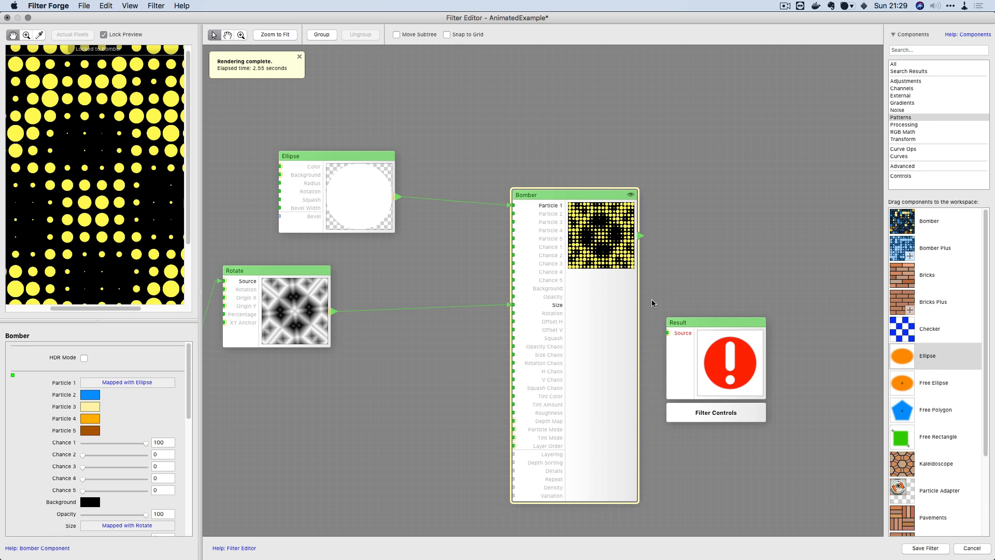
Step: Add a Noise Gradient component below the Rotate component
{"action": "left_click", "coordinate": [902, 96]}
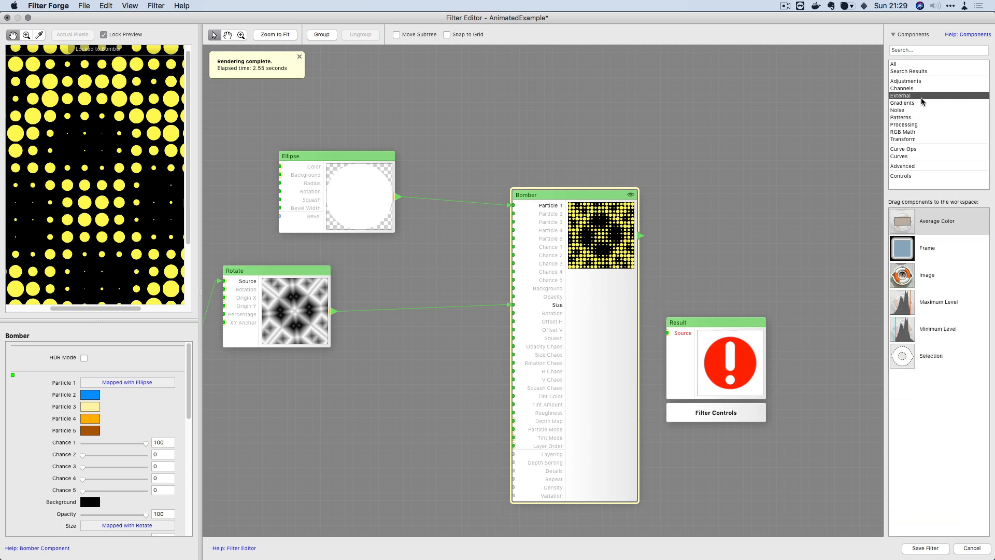
{"action": "left_click", "coordinate": [929, 104]}
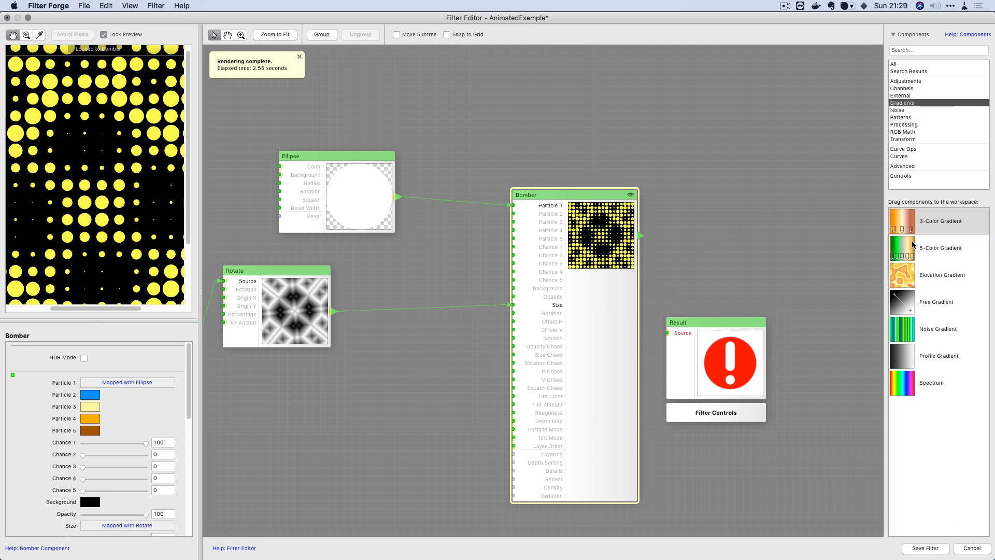
{"action": "left_click_drag", "start_coordinate": [910, 321], "coordinate": [264, 401]}
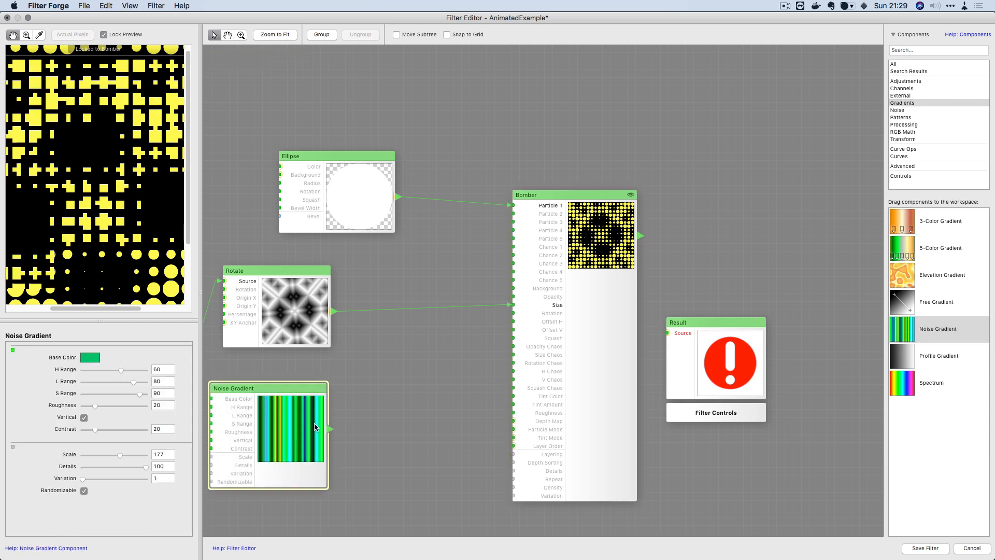
Step: Set the Noise Gradient's H Range to 76, L Range to 81, Variation to 8876 and Scale to 267, previewing its output
{"action": "left_click_drag", "start_coordinate": [128, 370], "coordinate": [131, 370]}
{"action": "mouse_move", "coordinate": [133, 382]}
{"action": "left_mouse_down"}
{"action": "mouse_move", "coordinate": [124, 383]}
{"action": "mouse_move", "coordinate": [134, 382]}
{"action": "left_mouse_up"}
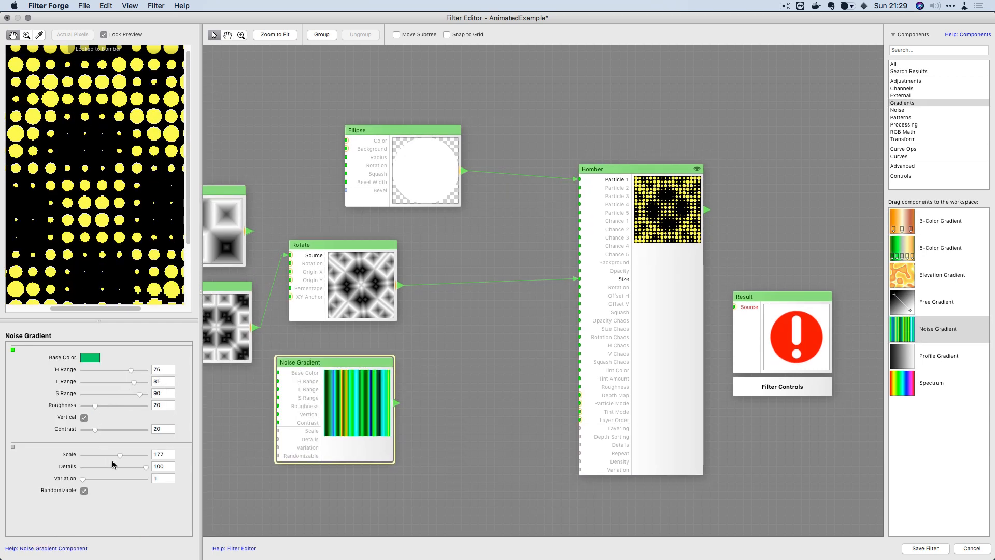
{"action": "left_click_drag", "start_coordinate": [120, 457], "coordinate": [102, 477]}
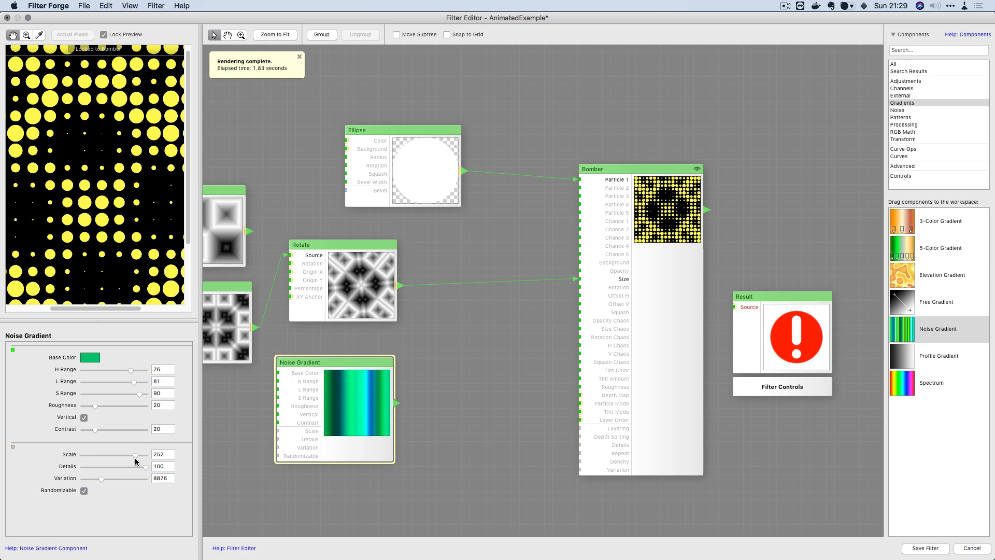
{"action": "left_click_drag", "start_coordinate": [139, 458], "coordinate": [96, 456]}
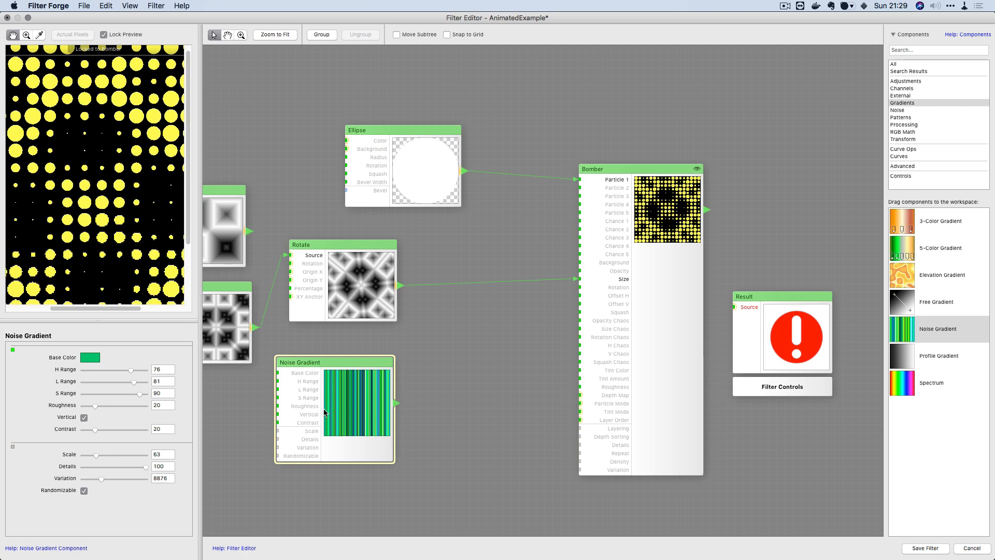
{"action": "double_click", "coordinate": [354, 401]}
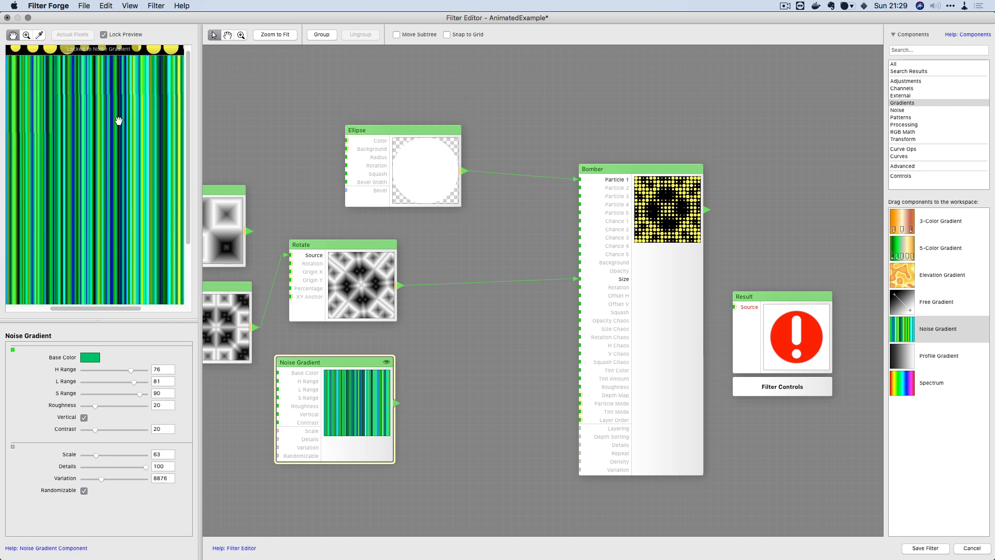
{"action": "left_click", "coordinate": [139, 456]}
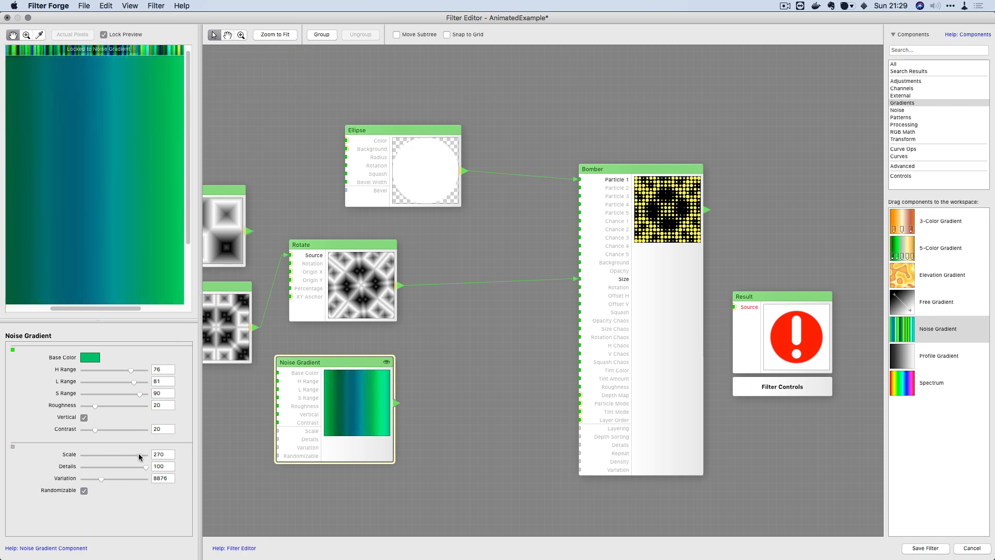
{"action": "left_click_drag", "start_coordinate": [136, 457], "coordinate": [139, 457]}
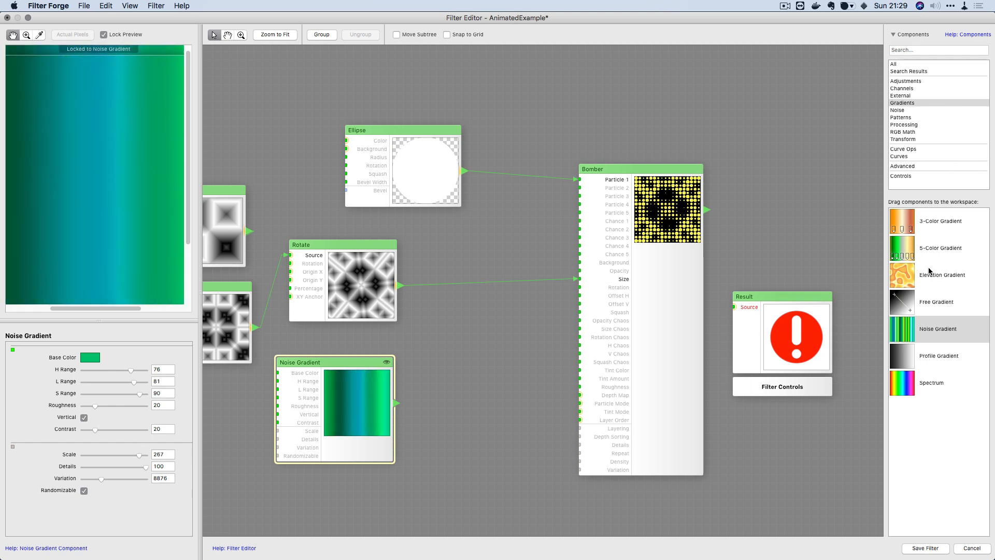
Step: Add an Elevation Gradient, map its Elevation with Rotate and its Gradient with Noise Gradient, and preview it
{"action": "left_click_drag", "start_coordinate": [930, 271], "coordinate": [492, 279]}
{"action": "left_click_drag", "start_coordinate": [404, 287], "coordinate": [404, 287]}
{"action": "left_click_drag", "start_coordinate": [465, 273], "coordinate": [446, 332]}
{"action": "left_click_drag", "start_coordinate": [458, 363], "coordinate": [427, 393]}
{"action": "double_click", "coordinate": [426, 392]}
Step: Map the Bomber's Tint Color with the Elevation Gradient, set its Tint Mode to Normal, and check the coloured dots
{"action": "left_click_drag", "start_coordinate": [521, 375], "coordinate": [570, 340]}
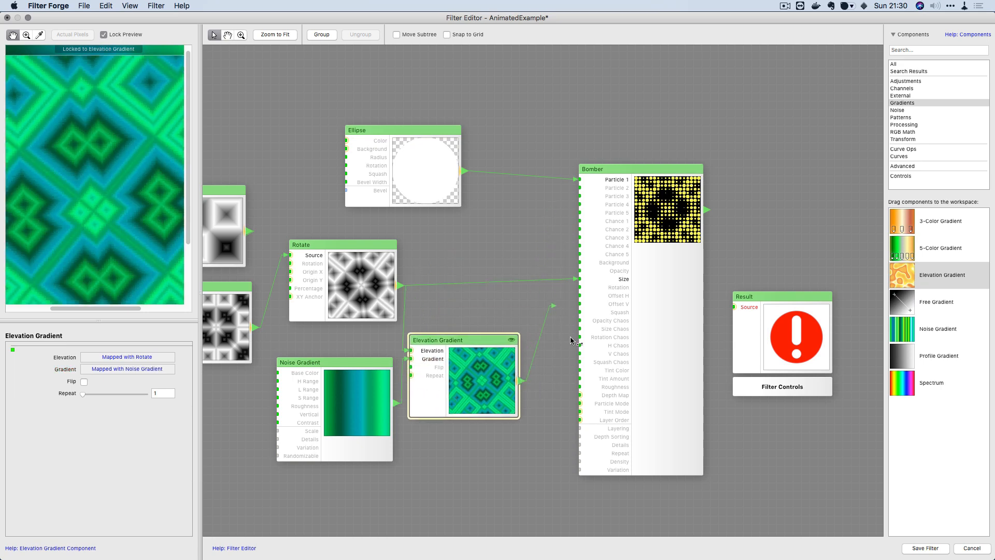
{"action": "double_click", "coordinate": [655, 378]}
{"action": "scroll", "coordinate": [104, 466], "scroll_direction": "down", "scroll_amount": 10}
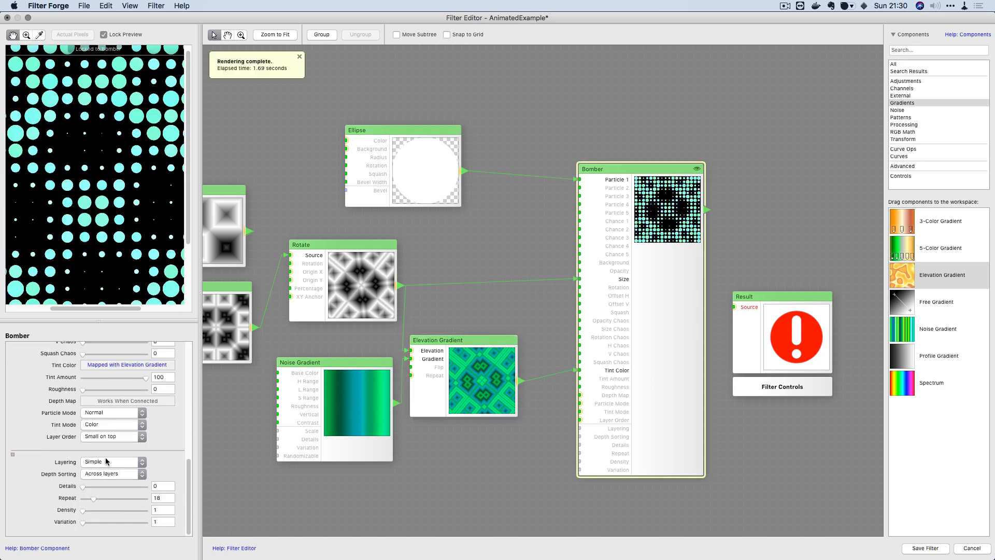
{"action": "left_click", "coordinate": [104, 424]}
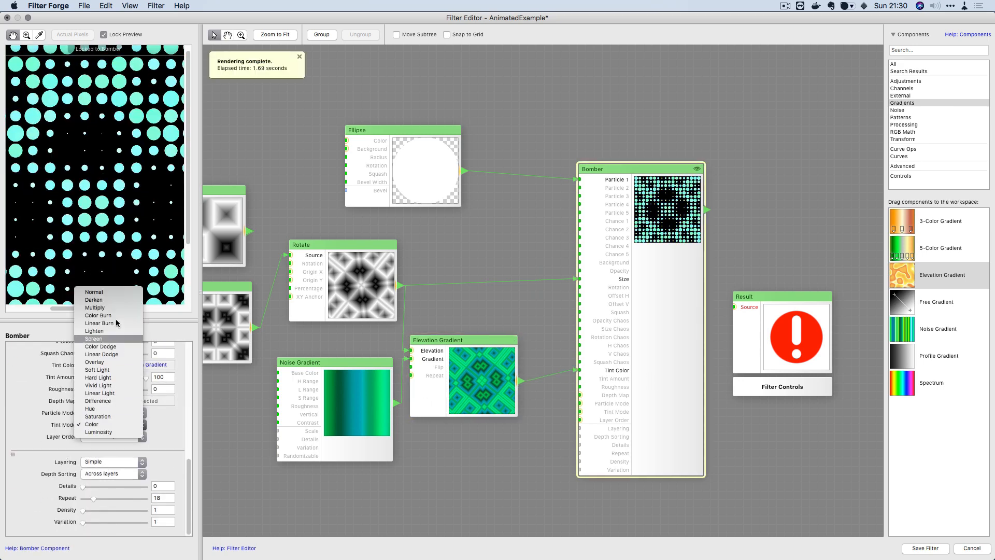
{"action": "left_click", "coordinate": [107, 299]}
{"action": "left_click_drag", "start_coordinate": [89, 217], "coordinate": [72, 187]}
{"action": "scroll", "coordinate": [93, 195], "scroll_direction": "down", "scroll_amount": 1}
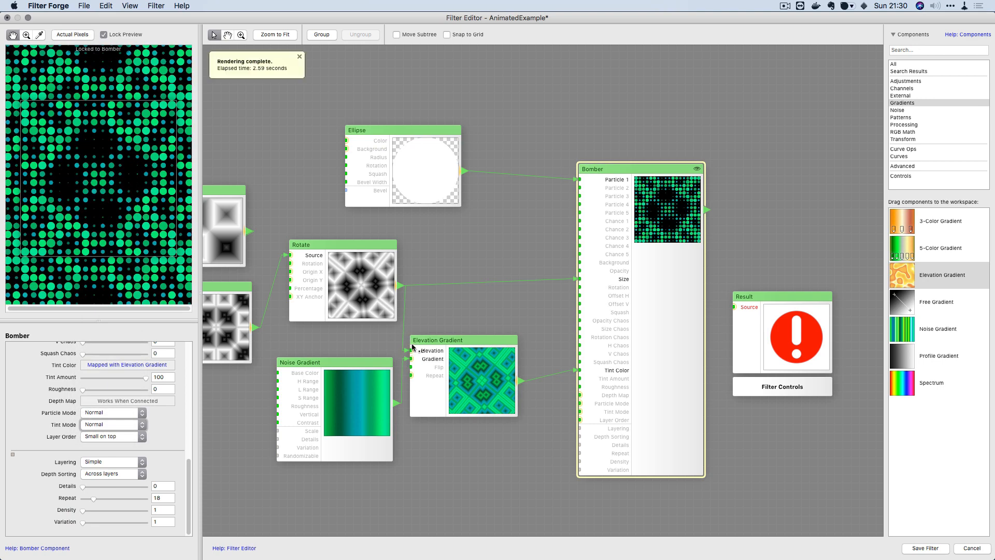
{"action": "scroll", "coordinate": [467, 332], "scroll_direction": "down", "scroll_amount": 3}
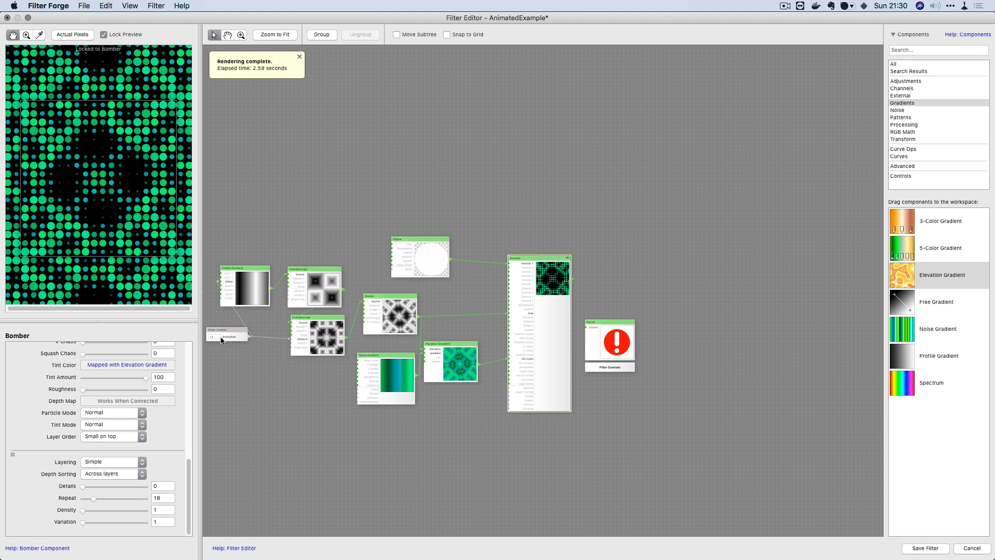
Step: Preview the coloured dots at several Animation slider values, leaving Animation at 42
{"action": "left_click", "coordinate": [222, 340]}
{"action": "left_click_drag", "start_coordinate": [89, 368], "coordinate": [128, 367]}
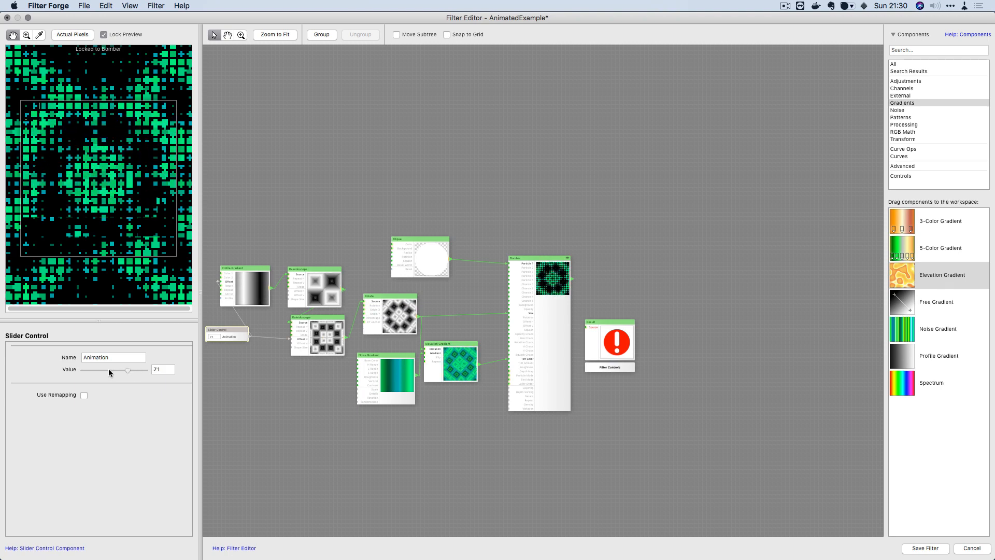
{"action": "left_click", "coordinate": [109, 371]}
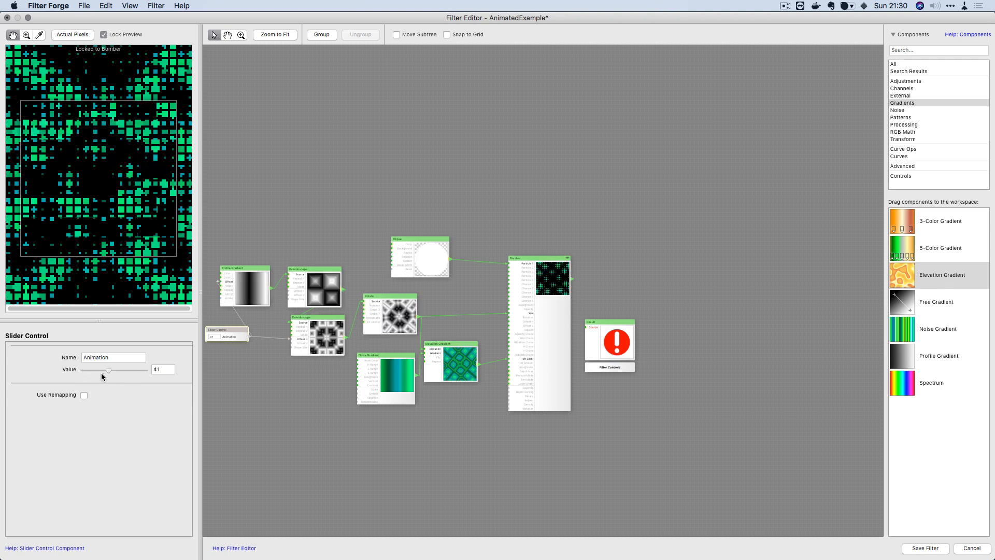
{"action": "left_click", "coordinate": [108, 374]}
Step: Rearrange the components in the workspace to make room between the Ellipse, Bomber and Result
{"action": "scroll", "coordinate": [421, 280], "scroll_direction": "up", "scroll_amount": 3}
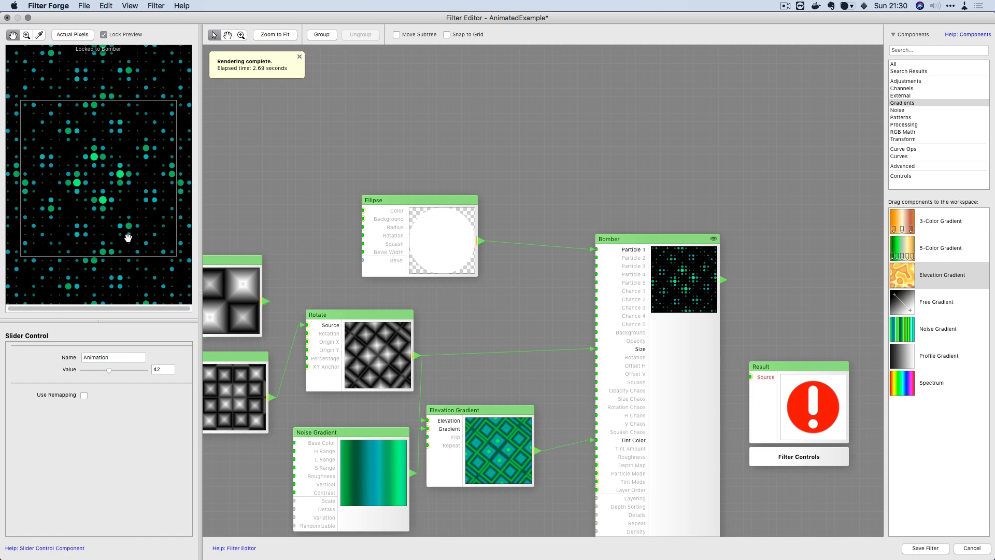
{"action": "left_click_drag", "start_coordinate": [735, 316], "coordinate": [526, 293]}
{"action": "left_click_drag", "start_coordinate": [619, 369], "coordinate": [747, 360]}
{"action": "left_click_drag", "start_coordinate": [426, 349], "coordinate": [503, 342]}
{"action": "left_click_drag", "start_coordinate": [356, 264], "coordinate": [392, 271]}
{"action": "left_click_drag", "start_coordinate": [296, 208], "coordinate": [293, 170]}
Step: Paste a copy of the Ellipse below the original, map the Bomber's Opacity with it, and set the copy's Radius to 65
{"action": "key", "text": "super+v"}
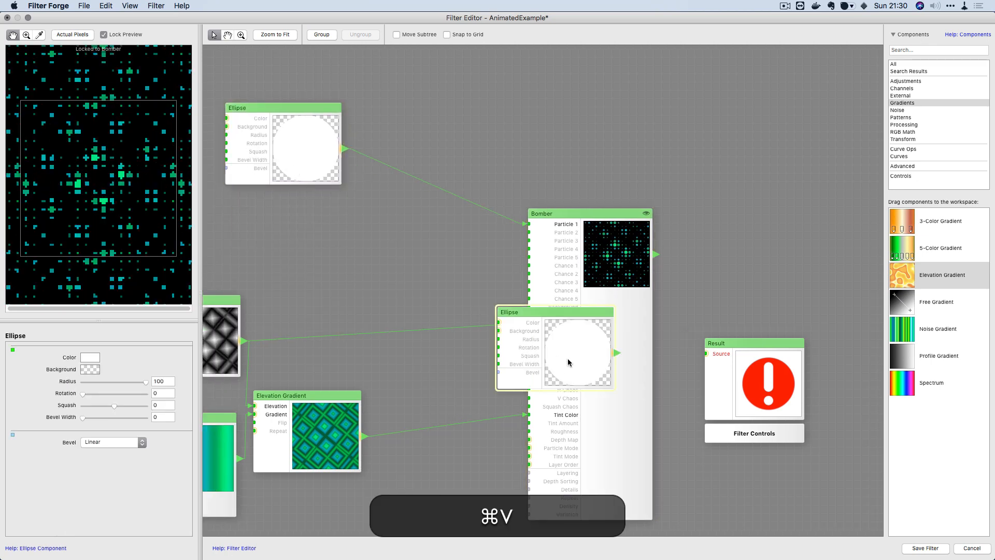
{"action": "left_click_drag", "start_coordinate": [312, 253], "coordinate": [293, 239]}
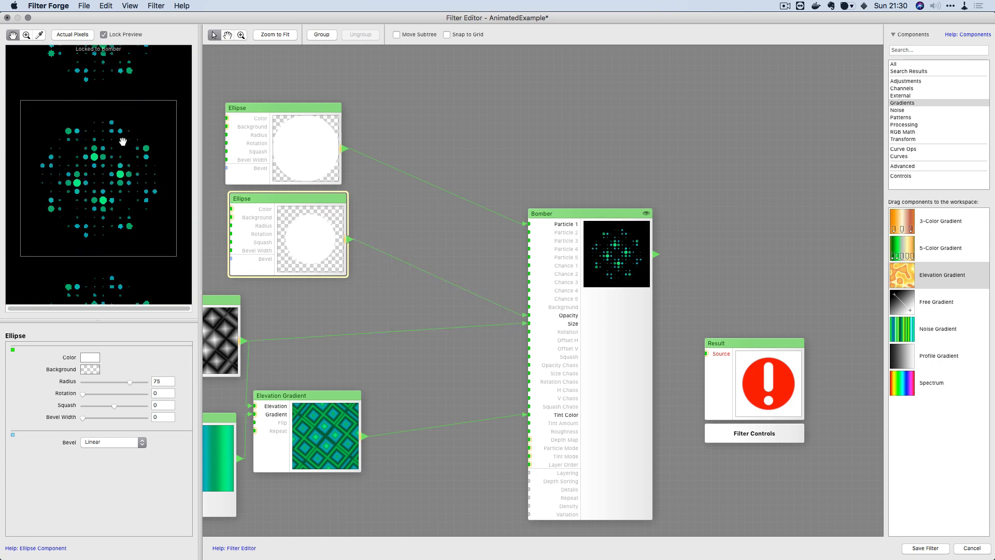
{"action": "left_click_drag", "start_coordinate": [130, 383], "coordinate": [122, 384]}
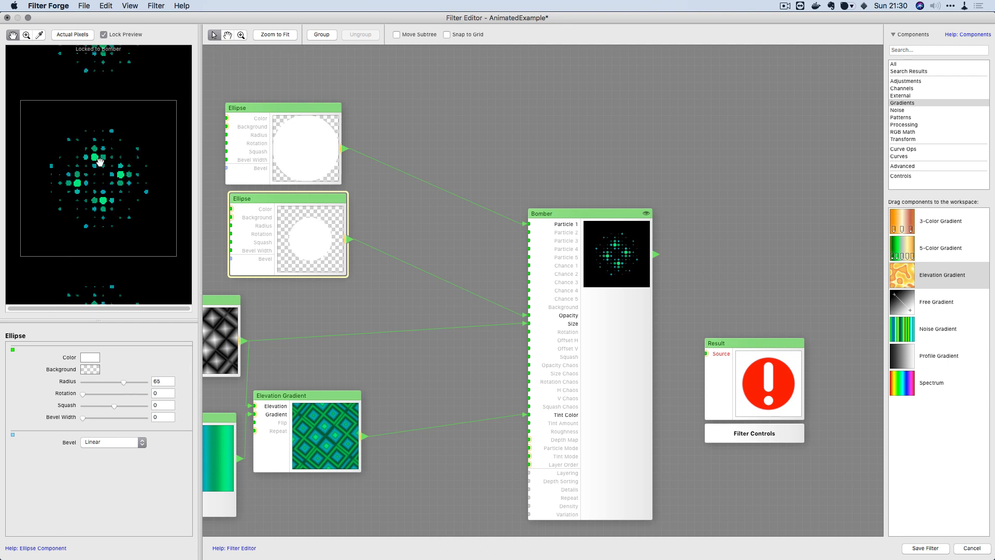
{"action": "left_click_drag", "start_coordinate": [598, 363], "coordinate": [599, 340]}
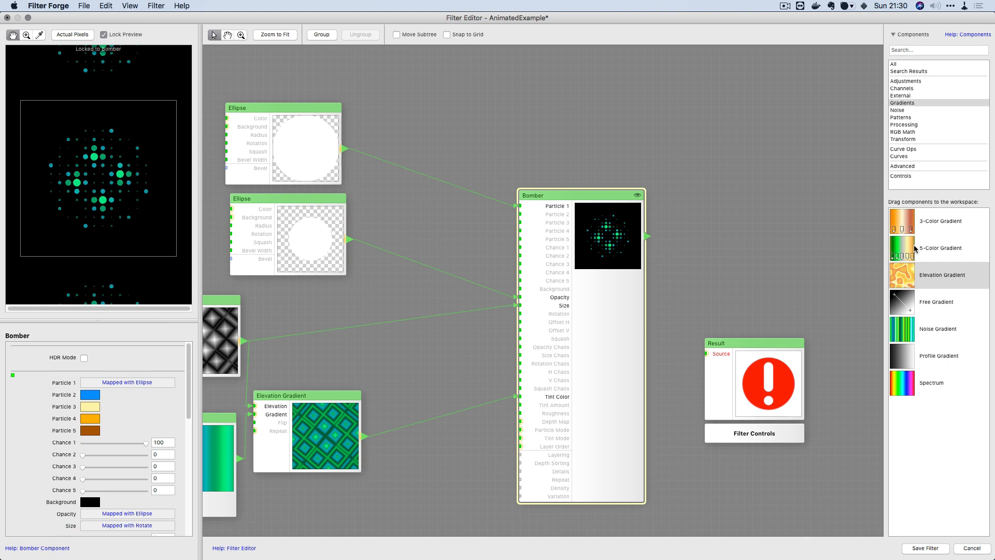
{"action": "left_click", "coordinate": [903, 139]}
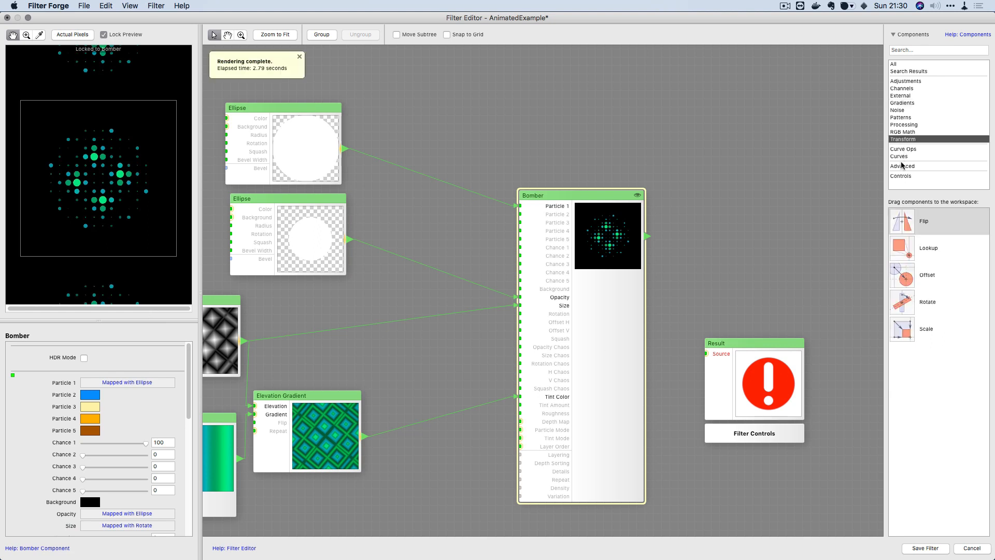
{"action": "left_click", "coordinate": [899, 157]}
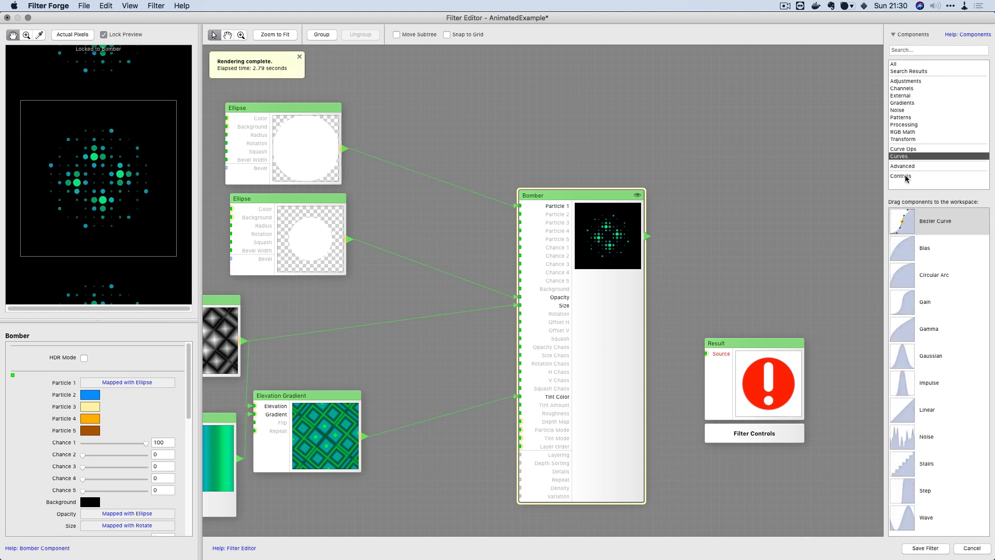
{"action": "left_click", "coordinate": [906, 177]}
{"action": "left_click", "coordinate": [914, 140]}
{"action": "left_click", "coordinate": [914, 132]}
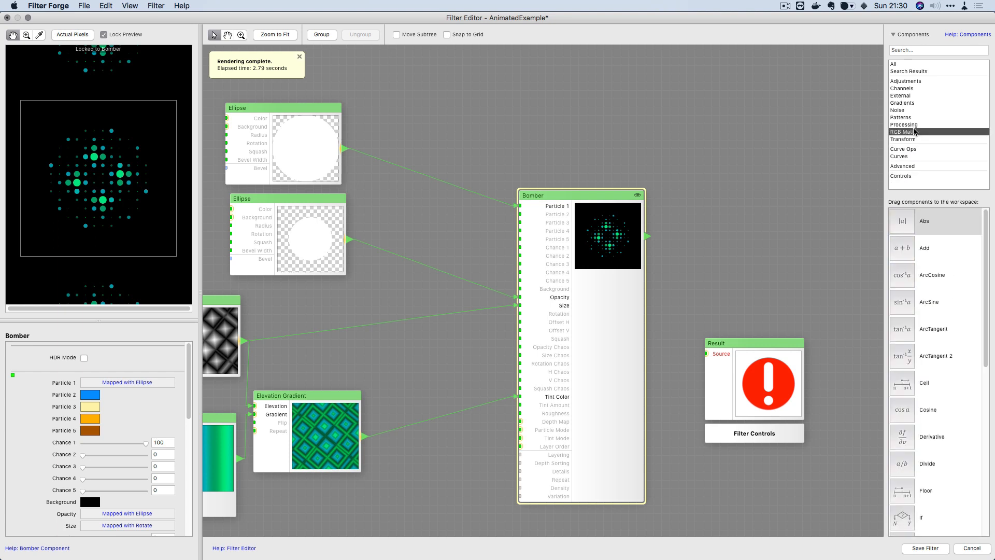
{"action": "left_click", "coordinate": [915, 125]}
{"action": "left_click", "coordinate": [915, 133]}
{"action": "scroll", "coordinate": [930, 379], "scroll_direction": "down", "scroll_amount": 10}
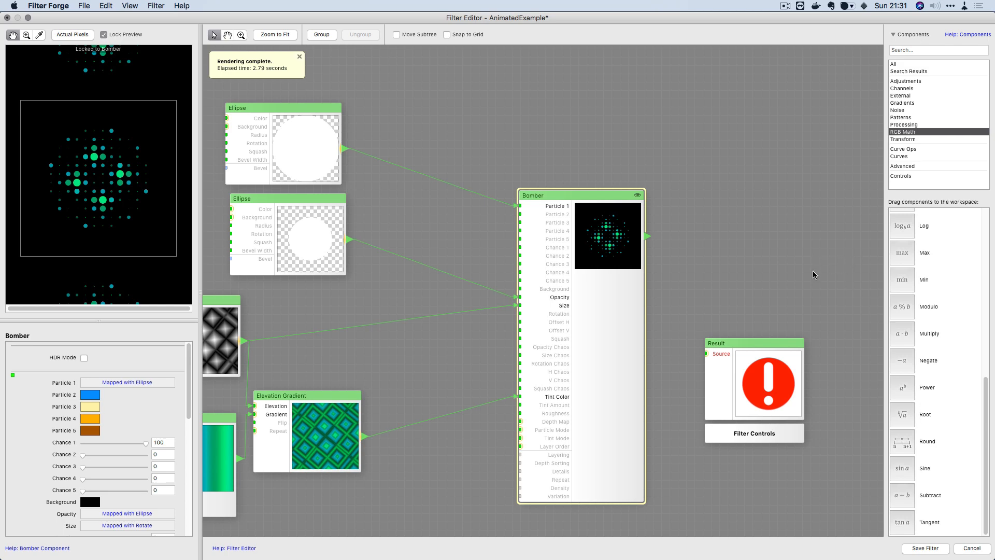
Step: Add a Profile Gradient above the Elevation Gradient, moving the Bomber aside to make room for it
{"action": "left_click", "coordinate": [913, 103]}
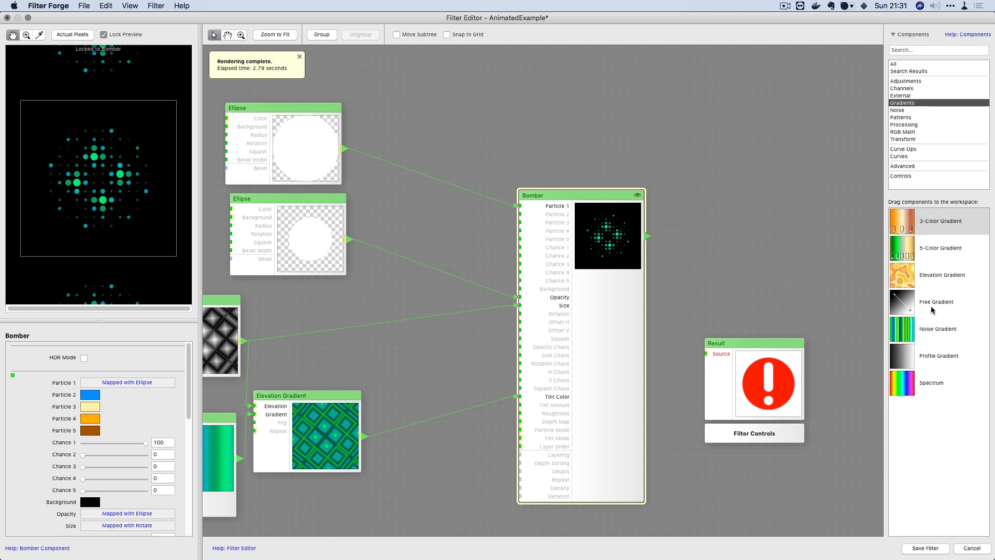
{"action": "left_click_drag", "start_coordinate": [913, 356], "coordinate": [914, 357]}
{"action": "left_click_drag", "start_coordinate": [404, 345], "coordinate": [409, 345]}
{"action": "scroll", "coordinate": [122, 162], "scroll_direction": "up", "scroll_amount": 3}
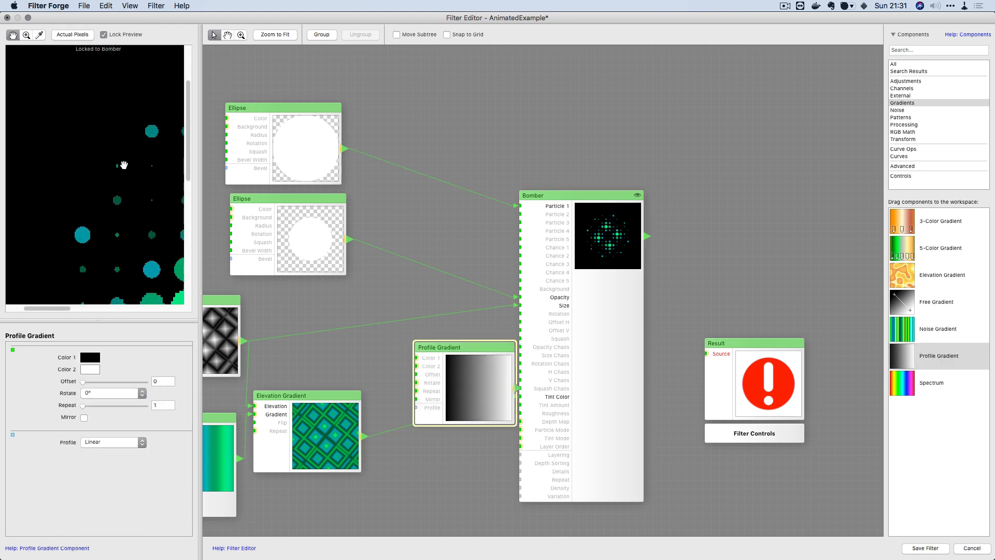
{"action": "scroll", "coordinate": [122, 210], "scroll_direction": "down", "scroll_amount": 3}
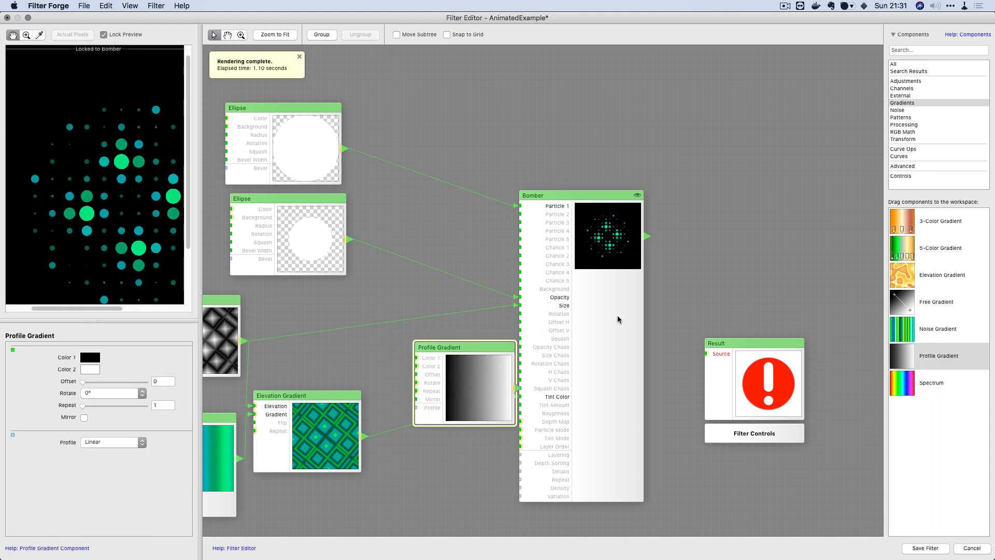
{"action": "left_click_drag", "start_coordinate": [618, 316], "coordinate": [678, 305]}
{"action": "left_click_drag", "start_coordinate": [478, 381], "coordinate": [470, 359]}
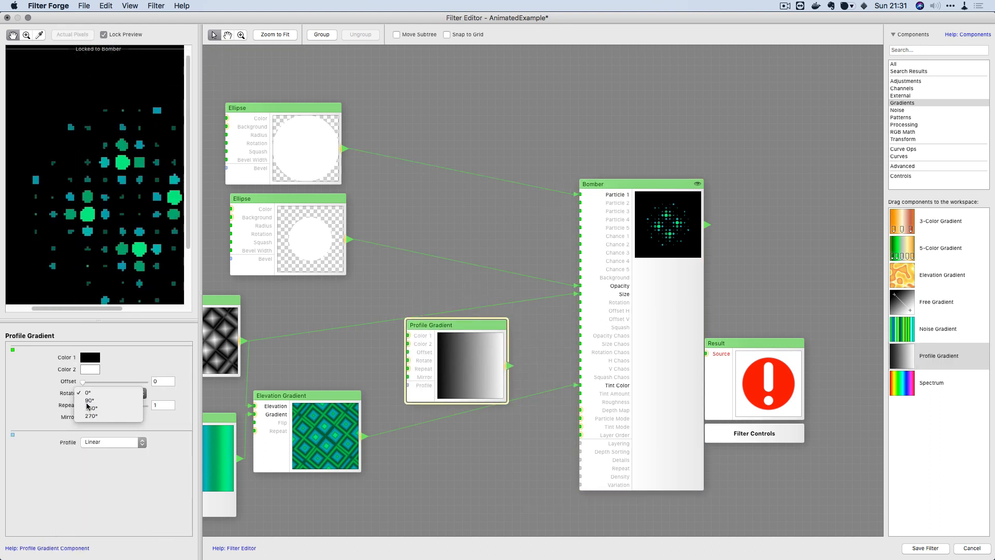
Step: Set the Profile Gradient's Rotate to 90° and Repeat to 8, and check the Bomber's Repeat setting
{"action": "left_click", "coordinate": [89, 400]}
{"action": "left_click_drag", "start_coordinate": [83, 407], "coordinate": [88, 409]}
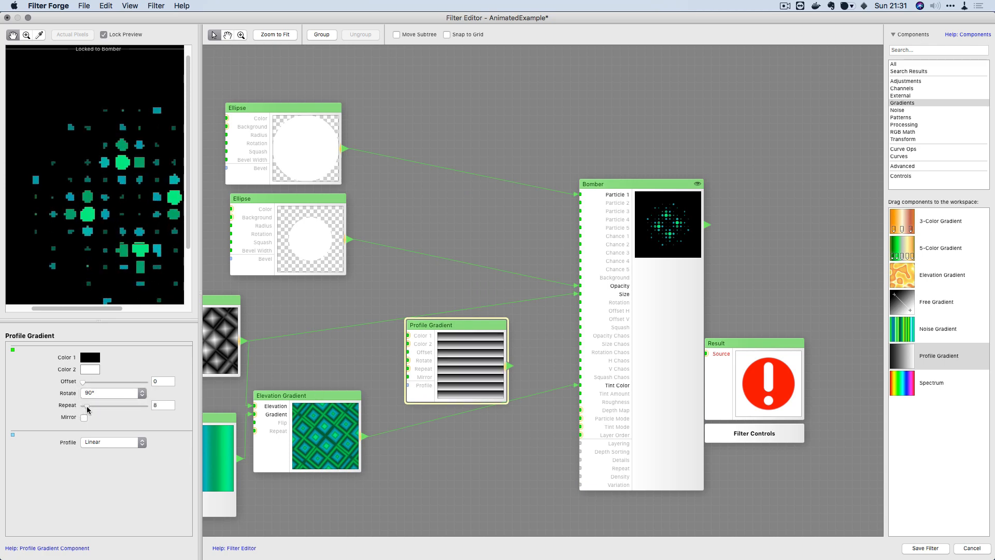
{"action": "left_click", "coordinate": [653, 424]}
{"action": "scroll", "coordinate": [57, 482], "scroll_direction": "down", "scroll_amount": 10}
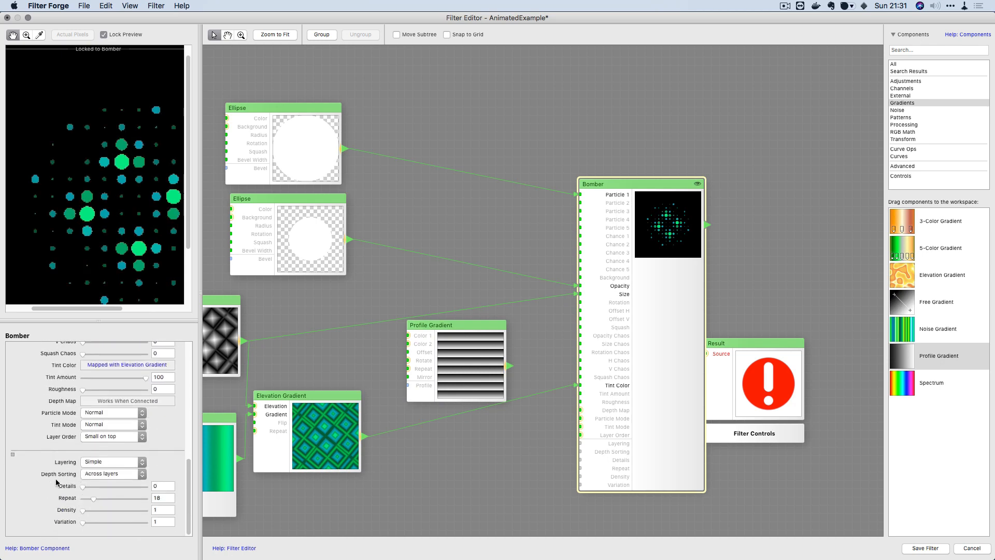
Step: Map the Bomber's Offset H with the Profile Gradient and rearrange both components
{"action": "left_click", "coordinate": [473, 377]}
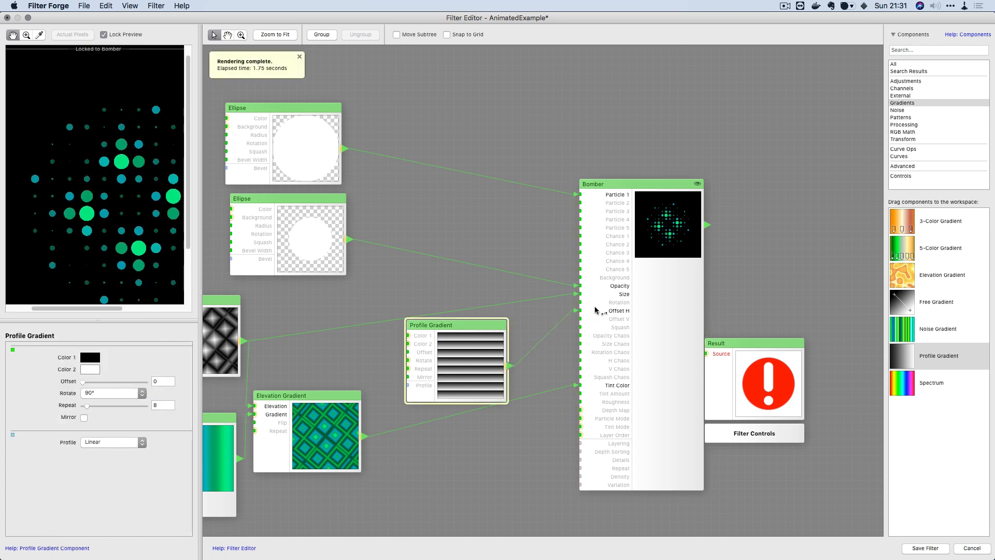
{"action": "left_click_drag", "start_coordinate": [614, 327], "coordinate": [583, 332]}
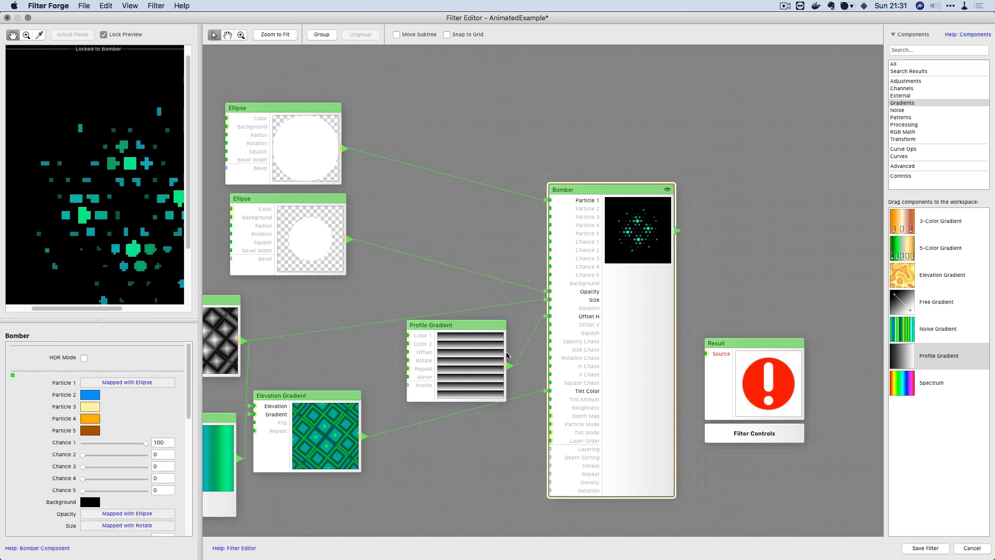
{"action": "left_click_drag", "start_coordinate": [504, 355], "coordinate": [489, 333]}
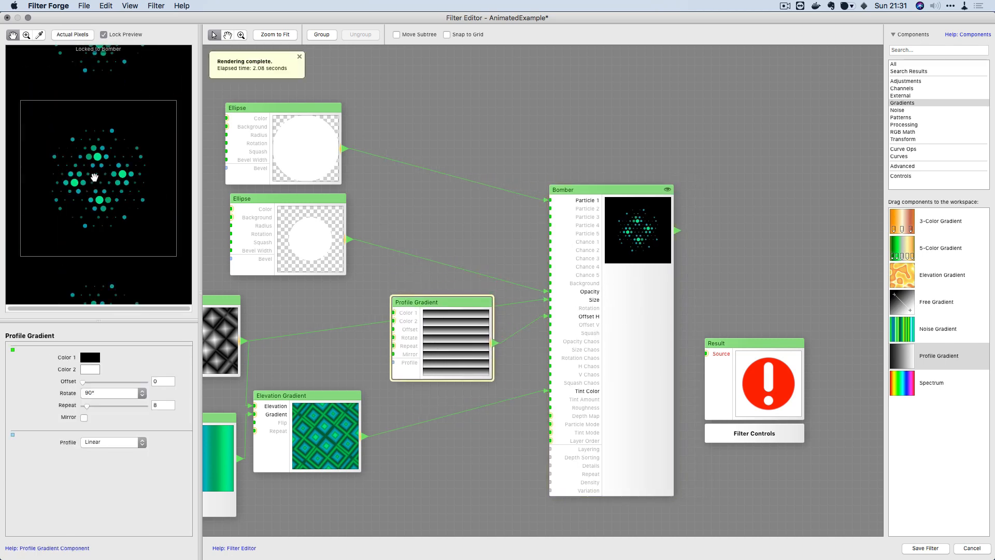
Step: Inspect the staggered dots, connect the Bomber's output to the Result's Source, and save the filter
{"action": "scroll", "coordinate": [95, 178], "scroll_direction": "up", "scroll_amount": 3}
{"action": "scroll", "coordinate": [78, 193], "scroll_direction": "down", "scroll_amount": 2}
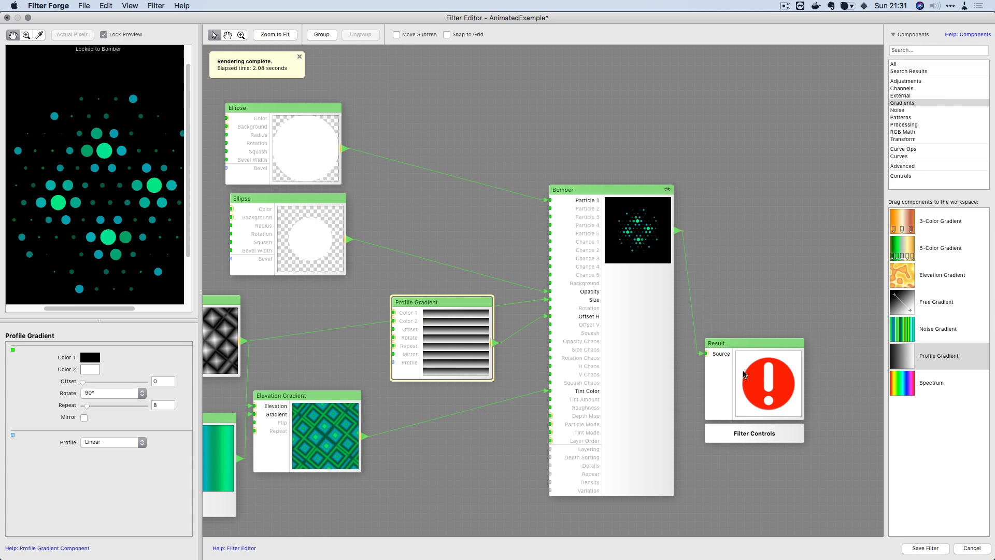
{"action": "left_click_drag", "start_coordinate": [743, 374], "coordinate": [743, 221]}
{"action": "left_click", "coordinate": [933, 549]}
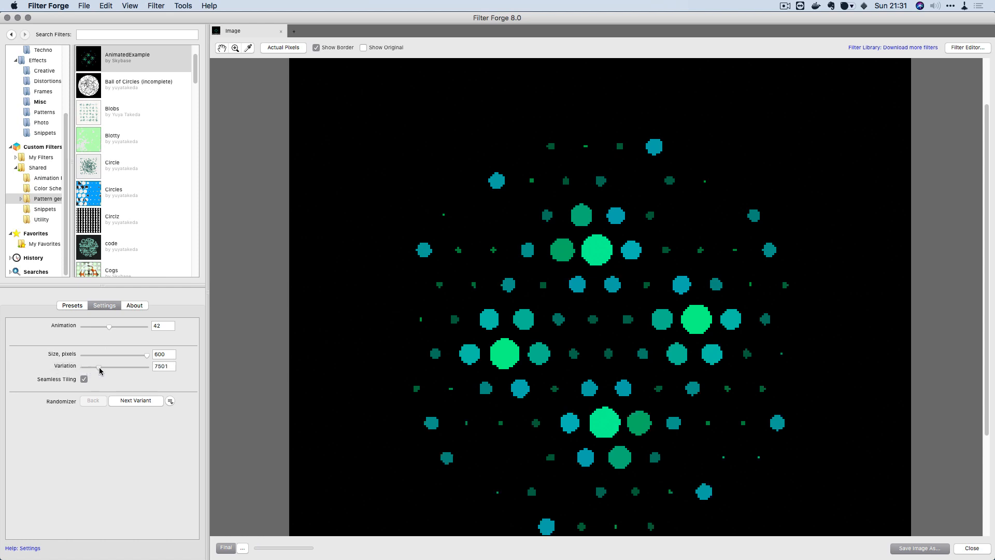
Step: Set the filter's Variation to 14140 and Animation to 20, and view the render at actual pixels
{"action": "left_click_drag", "start_coordinate": [100, 369], "coordinate": [96, 330]}
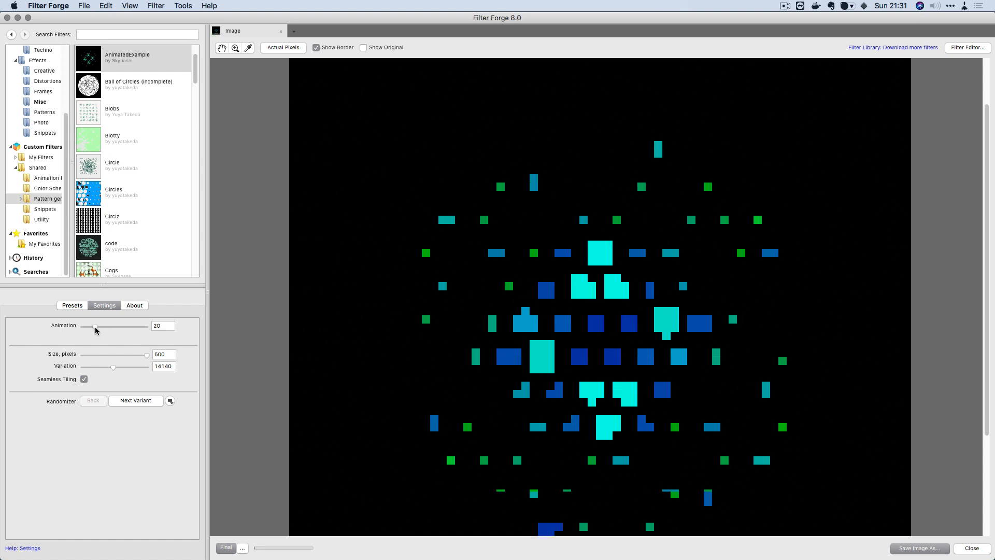
{"action": "left_click", "coordinate": [283, 47]}
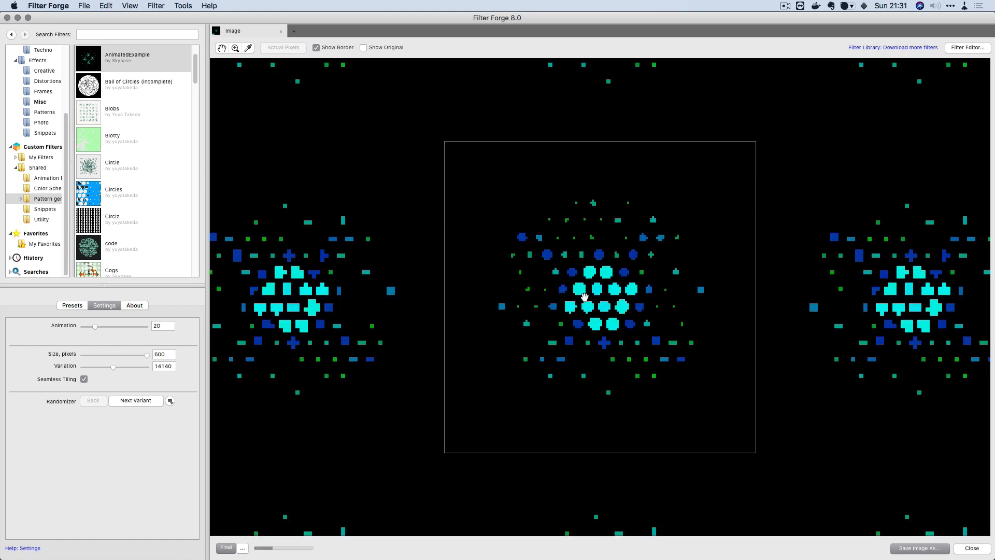
Step: Switch to FF BatchMaster and set the number of frames to 100
{"action": "key", "text": "ctrl+Up"}
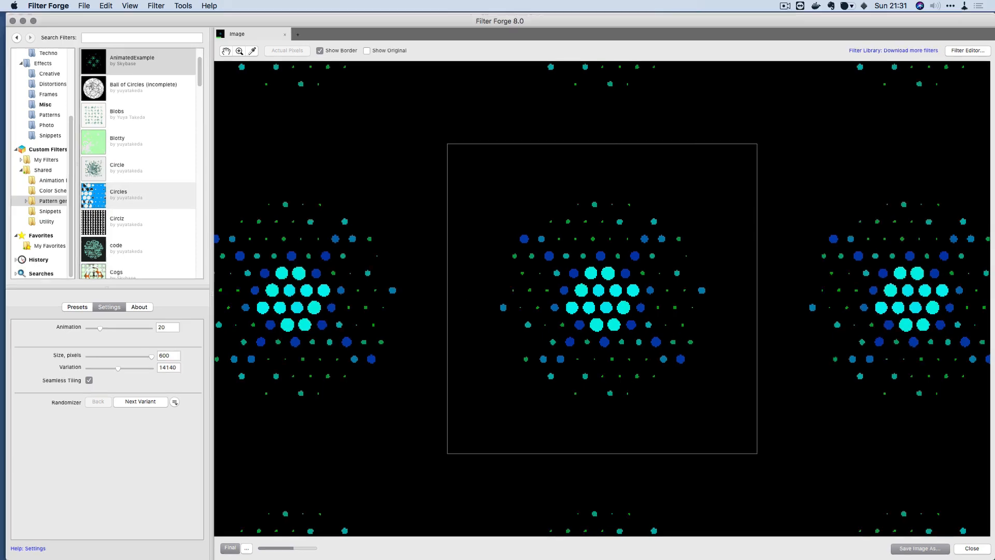
{"action": "left_click", "coordinate": [126, 207]}
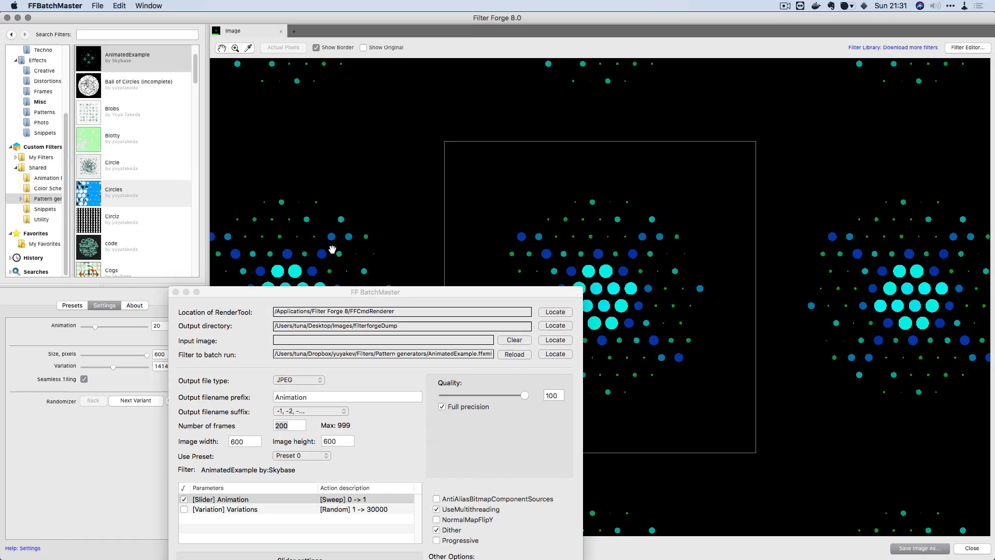
{"action": "double_click", "coordinate": [299, 426]}
{"action": "type", "text": "10"}
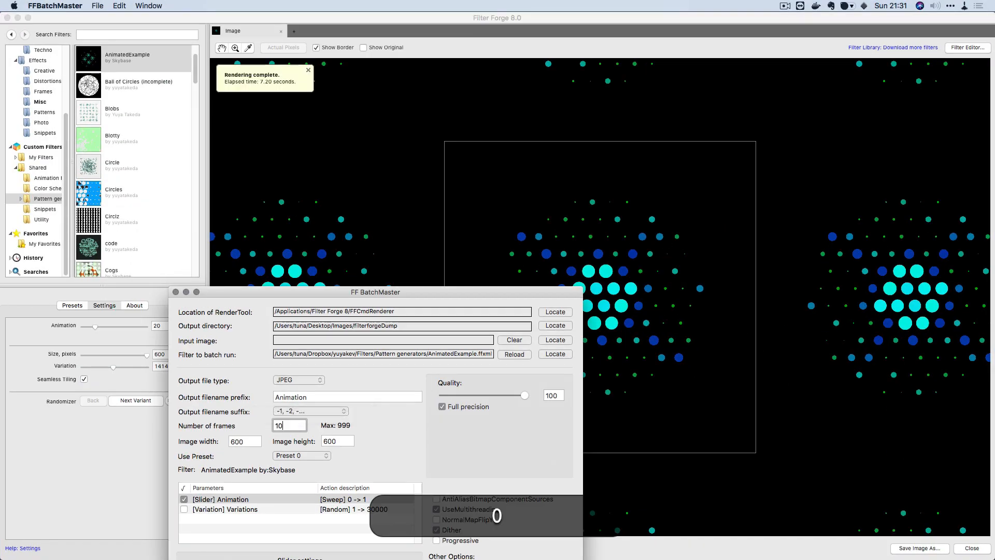
{"action": "left_click_drag", "start_coordinate": [298, 292], "coordinate": [292, 209]}
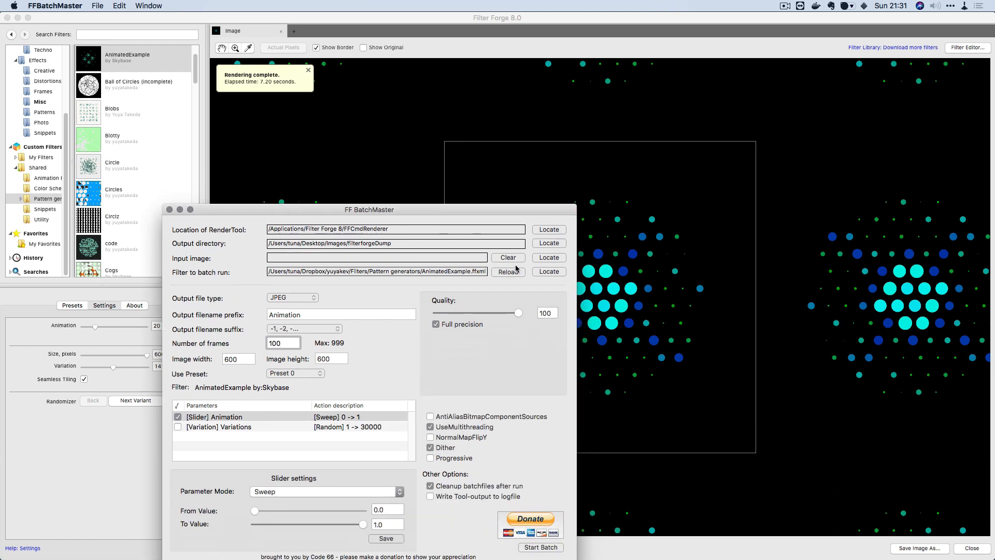
Step: Reload AnimatedExample, enable its Animation slider with a Sweep from 0.0 to 1.0, and start the batch
{"action": "left_click", "coordinate": [516, 270]}
{"action": "left_click", "coordinate": [177, 426]}
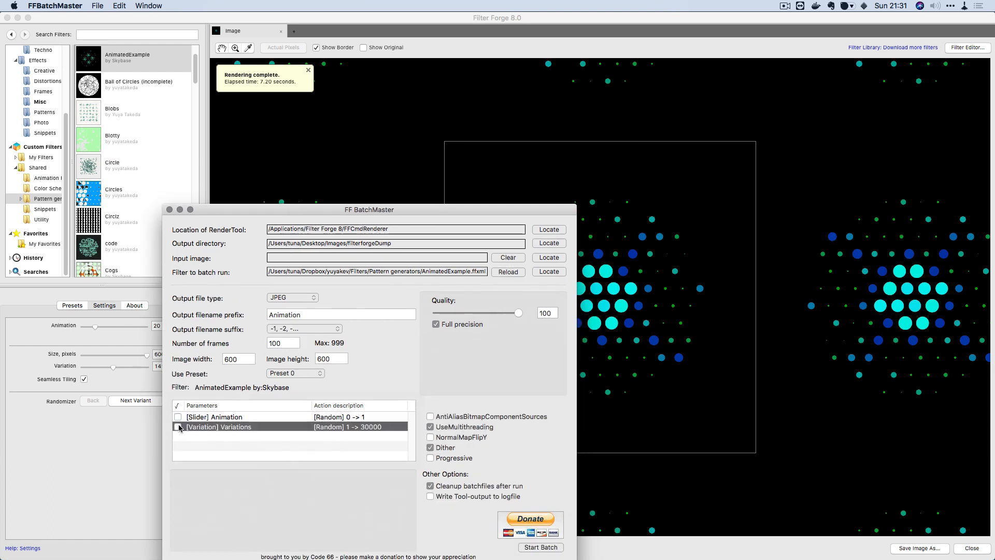
{"action": "left_click", "coordinate": [178, 416]}
{"action": "left_click", "coordinate": [267, 492]}
{"action": "left_click", "coordinate": [302, 513]}
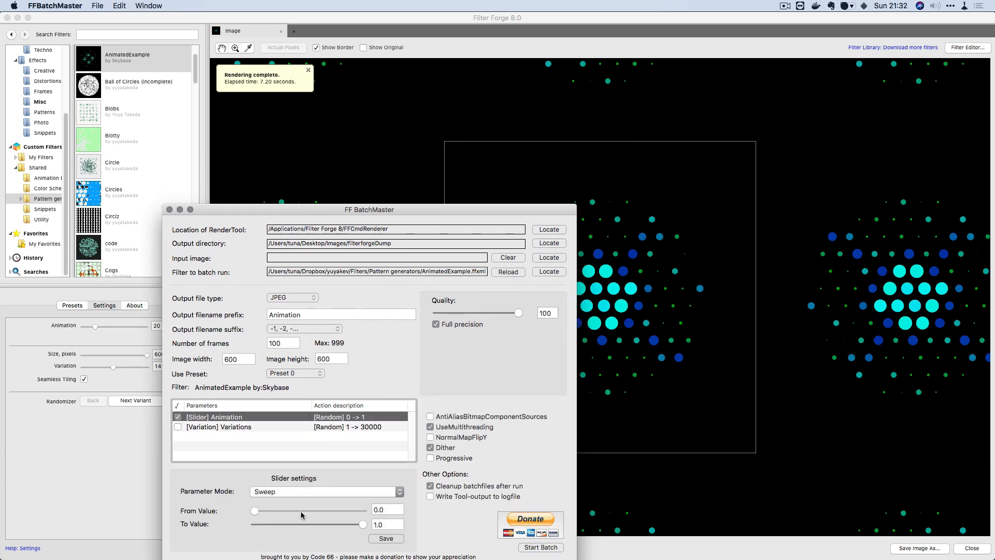
{"action": "left_click", "coordinate": [555, 547]}
Step: Switch to After Effects and delete the old Animation composition and footage from the project
{"action": "key", "text": "ctrl+Up"}
{"action": "left_click", "coordinate": [772, 201]}
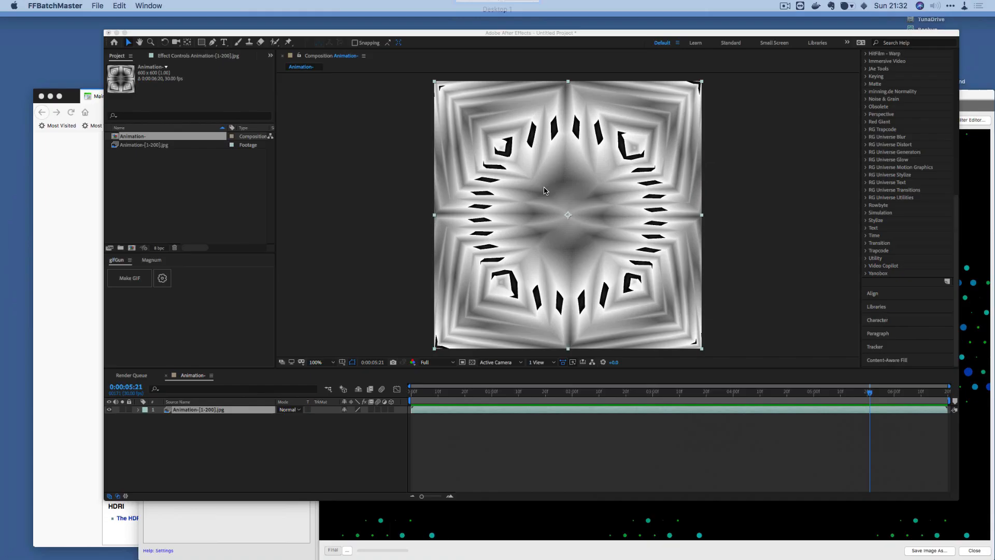
{"action": "left_click_drag", "start_coordinate": [71, 177], "coordinate": [24, 124]}
{"action": "key", "text": "BackSpace"}
{"action": "key", "text": "Return"}
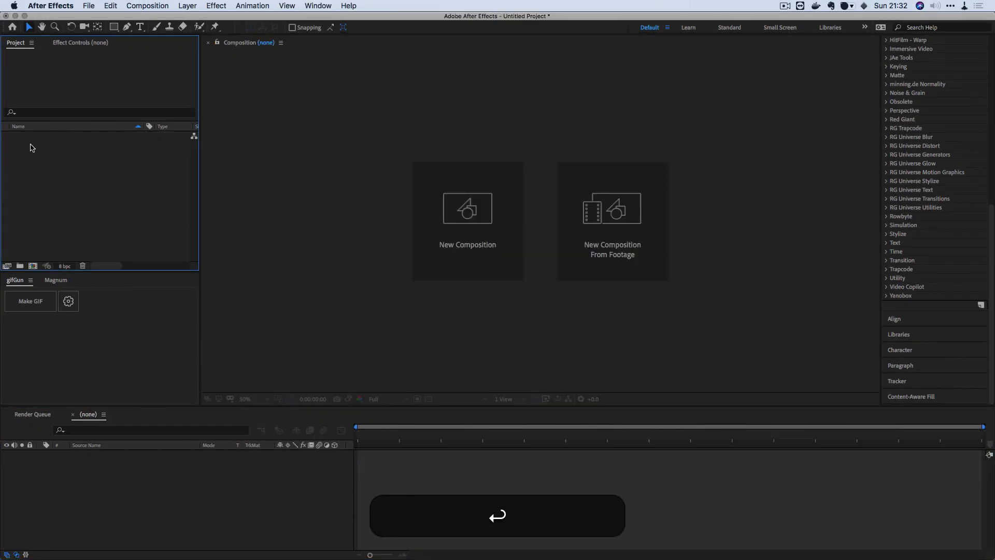
Step: Import the image sequence starting with Animation-1.jpg from filterforgeDump and create a new composition from it
{"action": "double_click", "coordinate": [32, 155]}
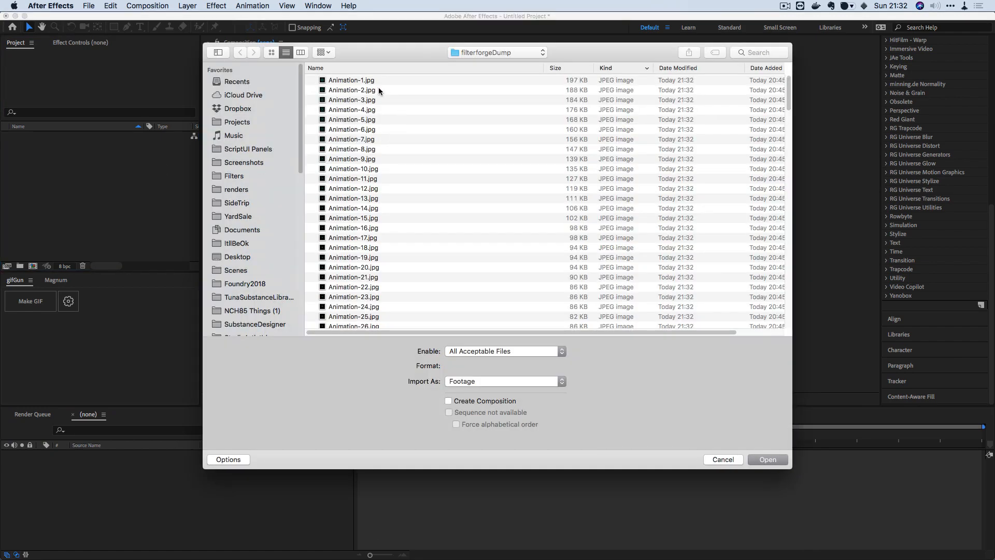
{"action": "double_click", "coordinate": [378, 83]}
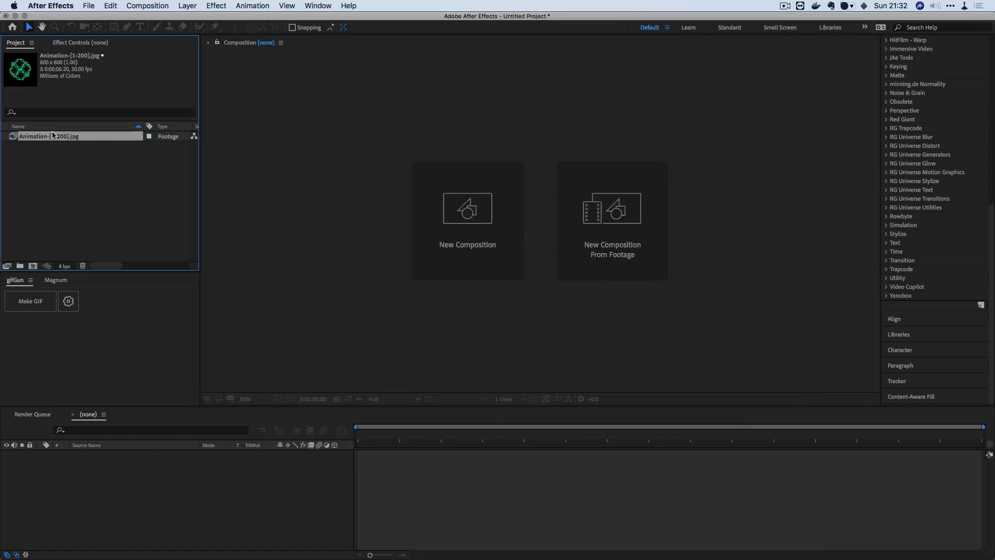
{"action": "left_click_drag", "start_coordinate": [33, 266], "coordinate": [32, 267]}
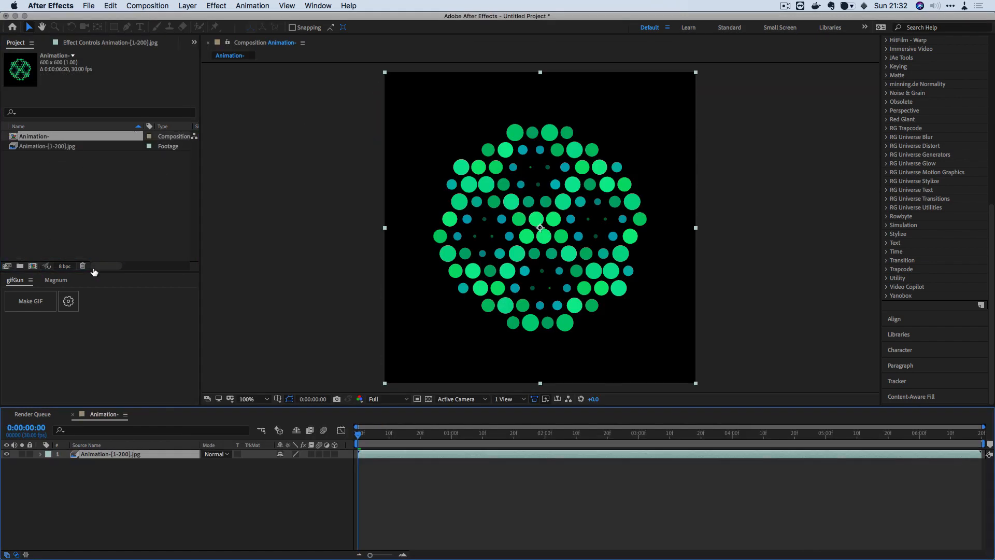
Step: Play back the Animation composition, and delete it together with its image-sequence footage from the project
{"action": "key", "text": "space"}
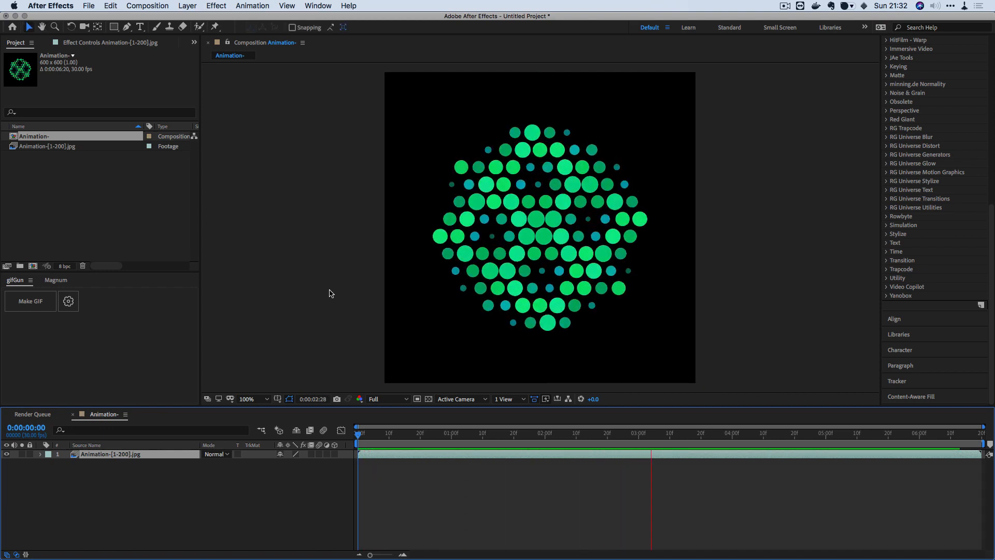
{"action": "key", "text": "space"}
{"action": "left_click_drag", "start_coordinate": [83, 208], "coordinate": [8, 134]}
{"action": "key", "text": "Delete"}
{"action": "key", "text": "Return"}
Step: Examine the numbered Animation frames and their modification dates in filterforgeDump without importing anything
{"action": "double_click", "coordinate": [52, 164]}
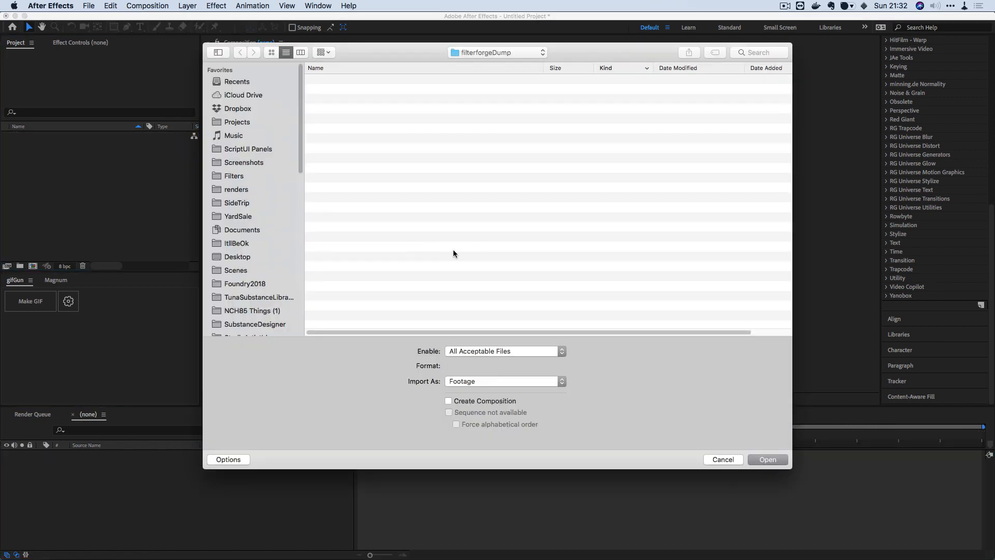
{"action": "scroll", "coordinate": [447, 242], "scroll_direction": "down", "scroll_amount": 10}
{"action": "scroll", "coordinate": [413, 244], "scroll_direction": "down", "scroll_amount": 20}
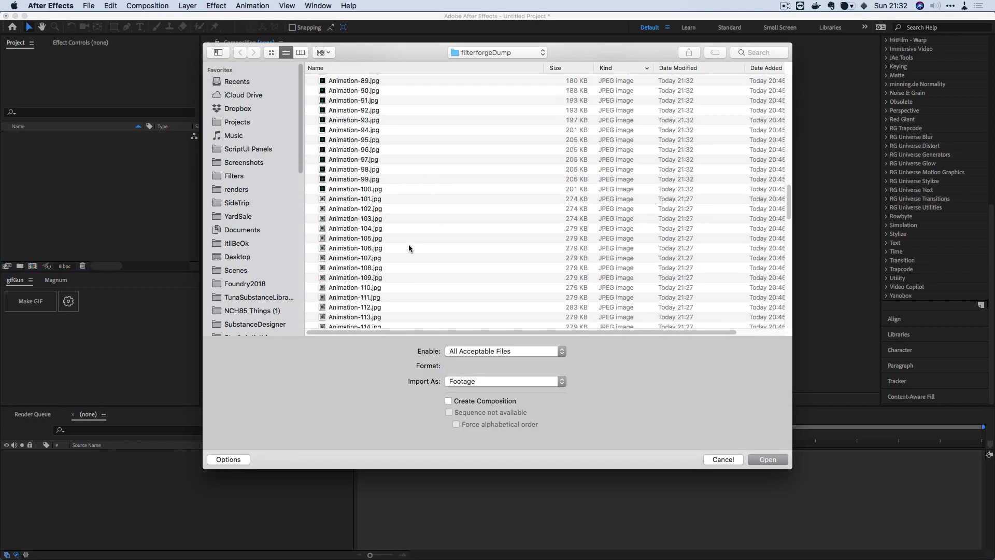
{"action": "scroll", "coordinate": [382, 123], "scroll_direction": "up", "scroll_amount": 10}
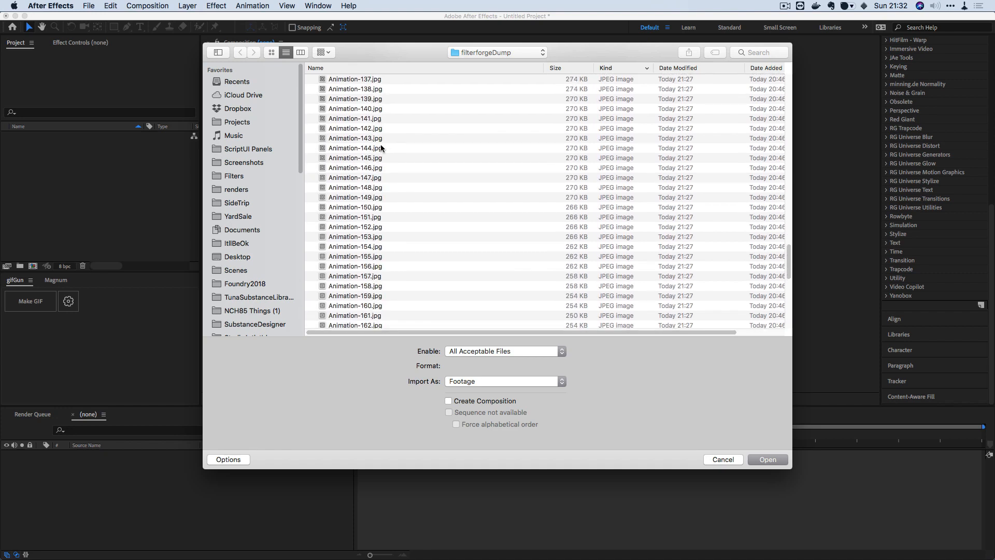
{"action": "left_click", "coordinate": [725, 461]}
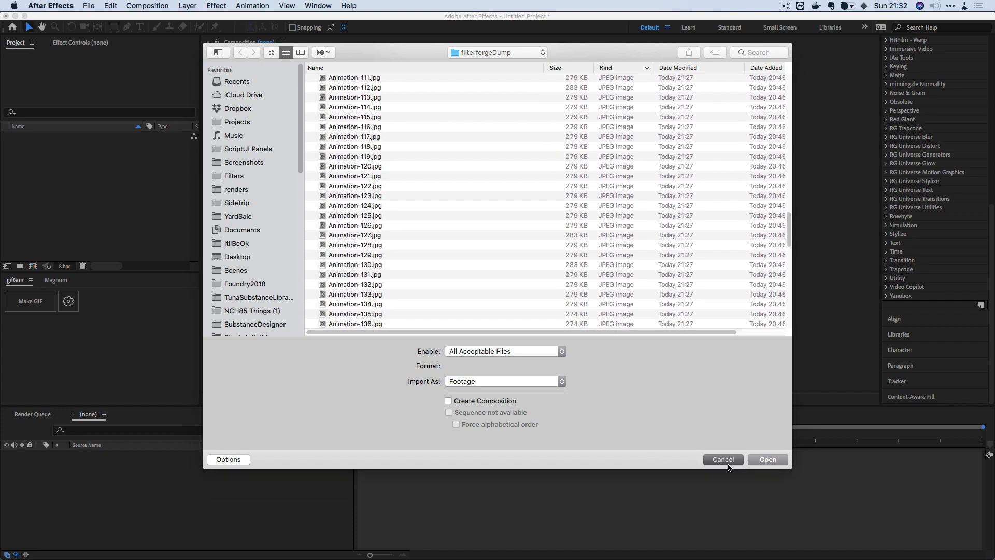
Step: Import the Animation image sequence from filterforgeDump again and create a new composition from the footage
{"action": "double_click", "coordinate": [99, 157]}
{"action": "double_click", "coordinate": [427, 150]}
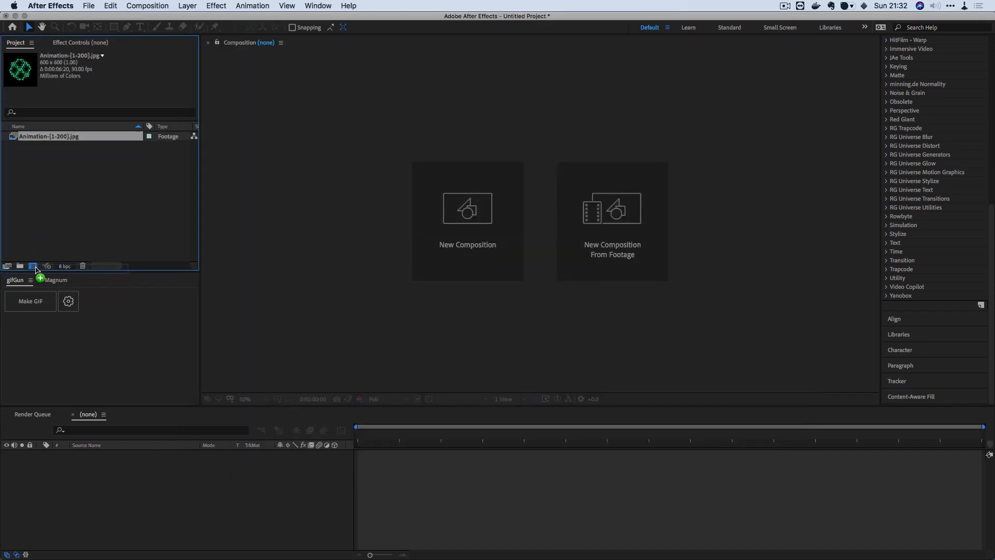
{"action": "left_click_drag", "start_coordinate": [36, 268], "coordinate": [33, 266]}
Step: End the composition's work area at 0:00:03:09 and preview the looping dot animation
{"action": "left_click_drag", "start_coordinate": [637, 439], "coordinate": [668, 438]}
{"action": "key", "text": "n"}
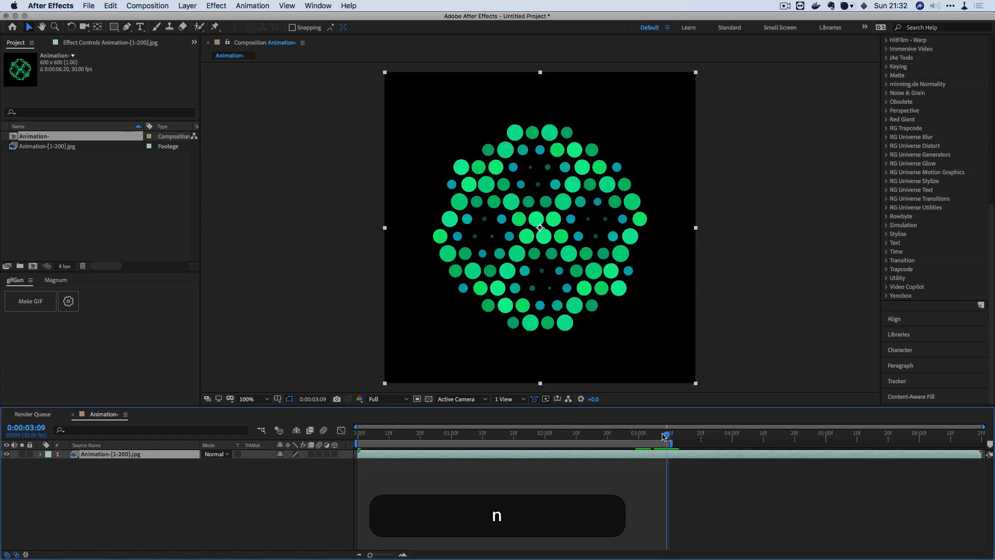
{"action": "key", "text": "space"}
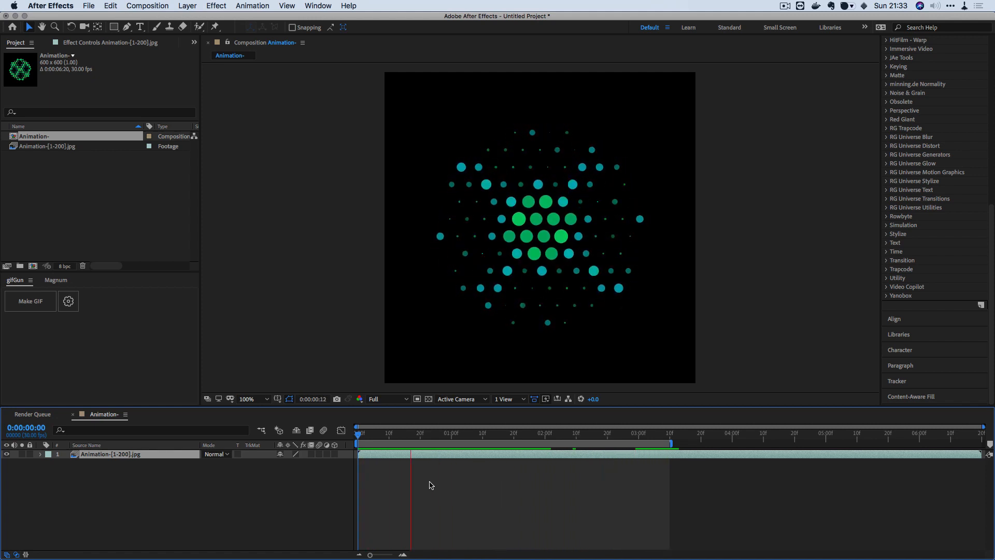
{"action": "key", "text": "period"}
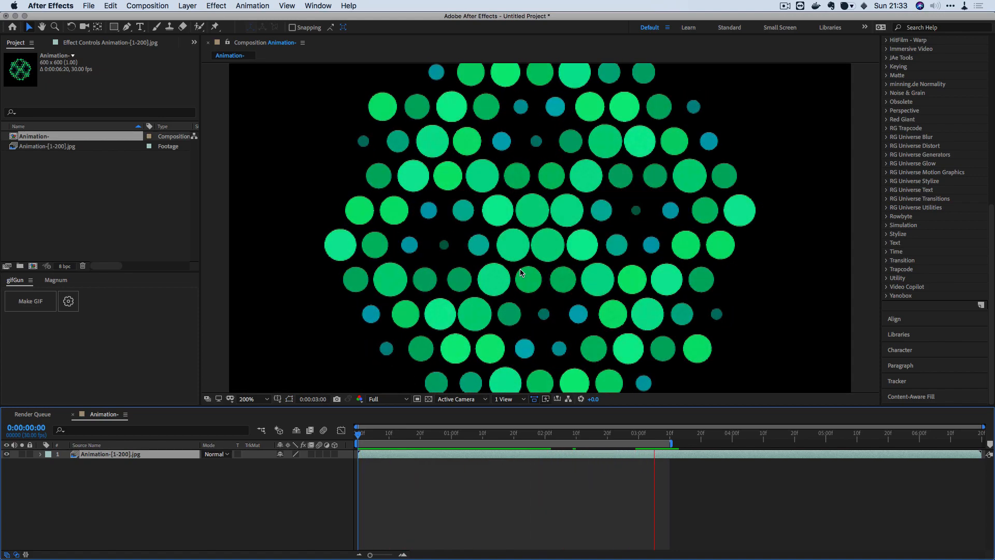
{"action": "key", "text": "comma"}
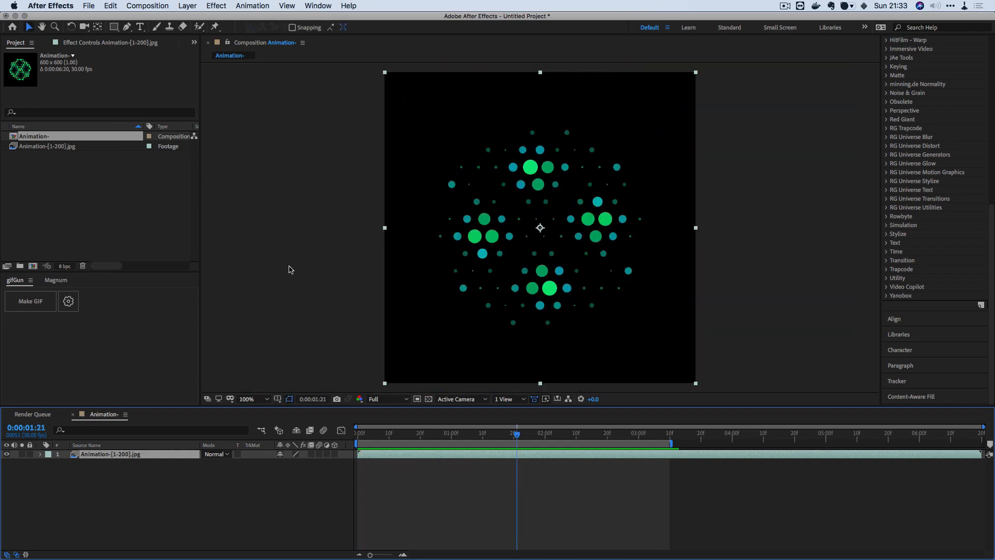
Step: Switch to Filter Forge and open the Filter Editor with a new, empty filter
{"action": "key", "text": "ctrl+Up"}
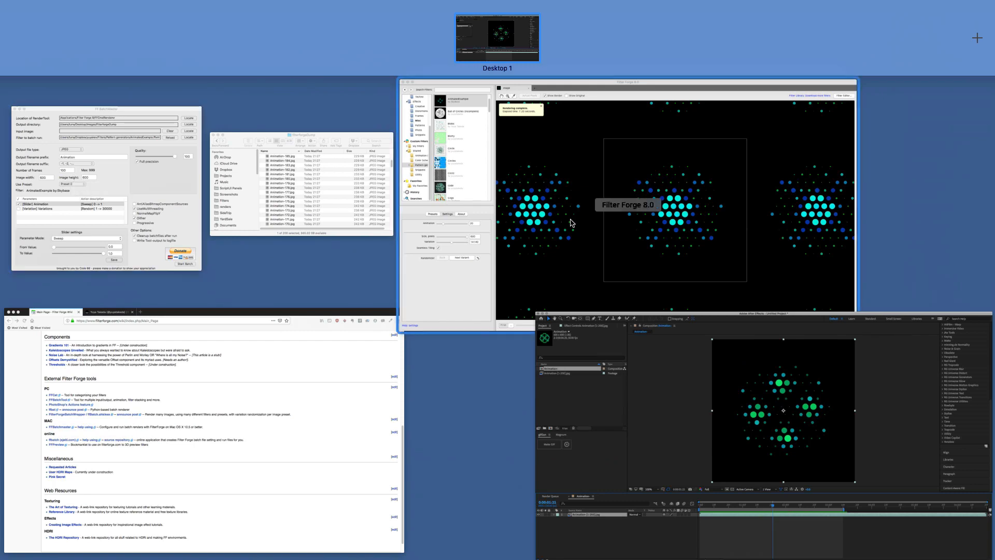
{"action": "left_click", "coordinate": [694, 193]}
{"action": "scroll", "coordinate": [601, 269], "scroll_direction": "up", "scroll_amount": 5}
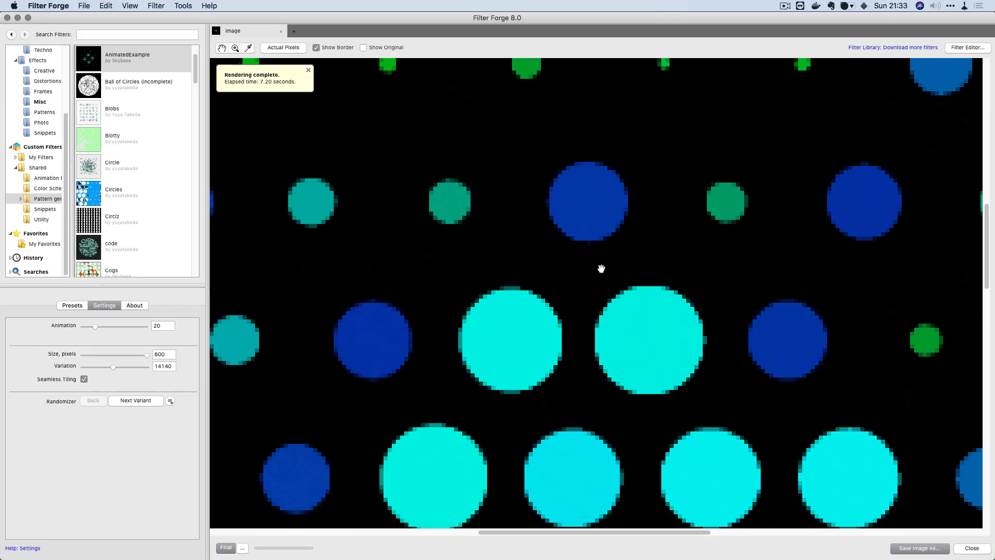
{"action": "scroll", "coordinate": [601, 269], "scroll_direction": "down", "scroll_amount": 5}
{"action": "left_click", "coordinate": [953, 49]}
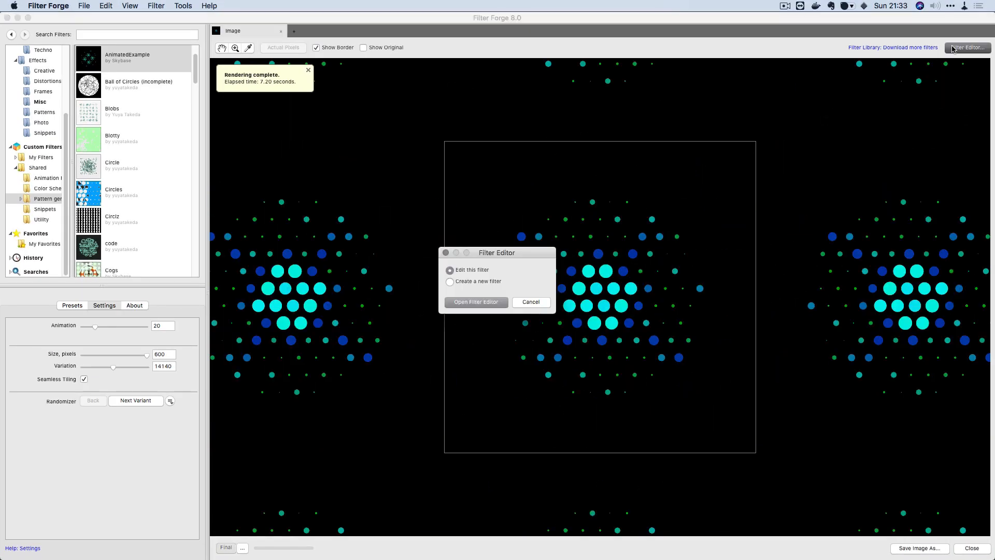
{"action": "left_click", "coordinate": [475, 306]}
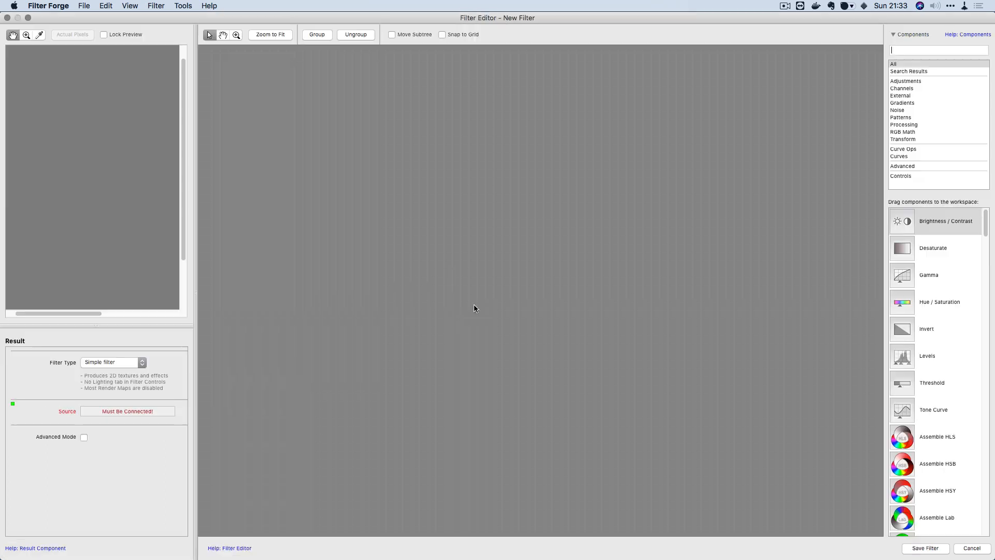
Step: Add a Perlin Noise component to the workspace and set its Contrast to 63
{"action": "left_click", "coordinate": [909, 119]}
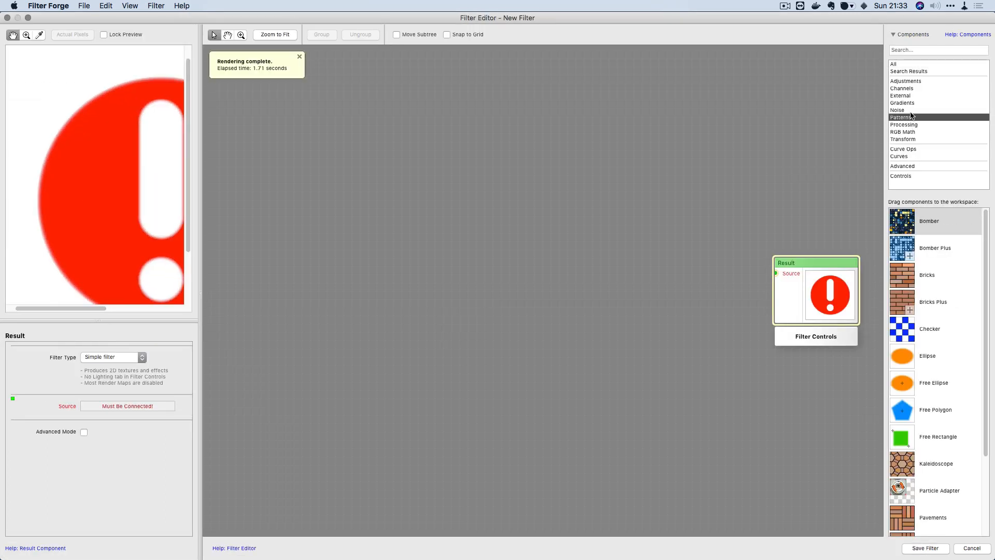
{"action": "left_click", "coordinate": [902, 111]}
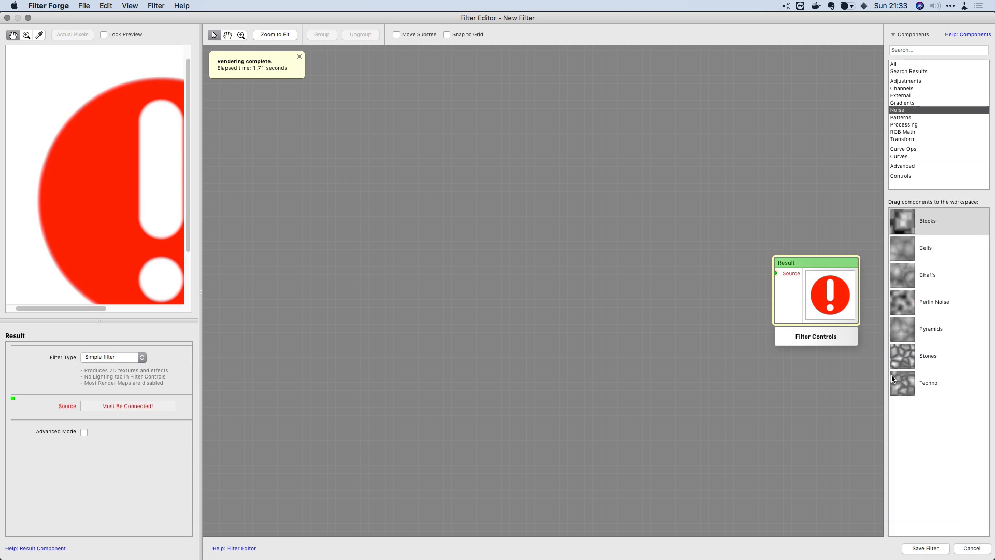
{"action": "left_click_drag", "start_coordinate": [904, 303], "coordinate": [441, 330]}
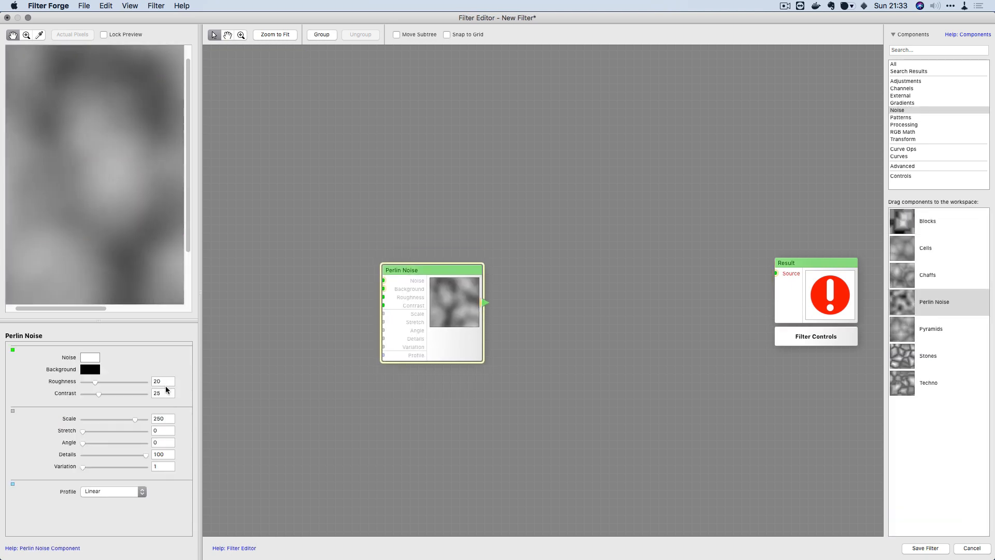
{"action": "left_click_drag", "start_coordinate": [99, 394], "coordinate": [124, 392]}
Step: Add a Slider Control component directly below the Perlin Noise component
{"action": "left_click", "coordinate": [913, 156]}
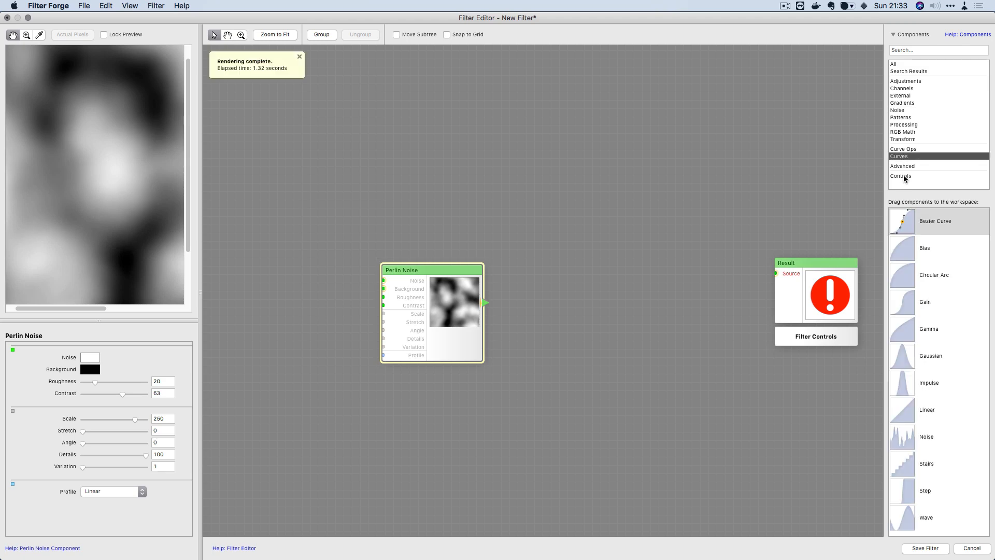
{"action": "left_click", "coordinate": [906, 177]}
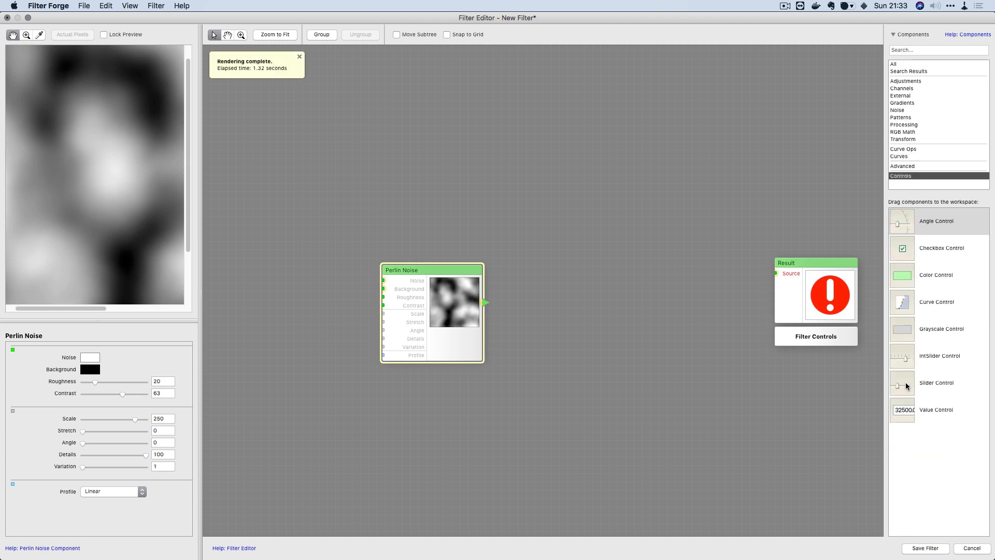
{"action": "left_click_drag", "start_coordinate": [906, 386], "coordinate": [433, 377]}
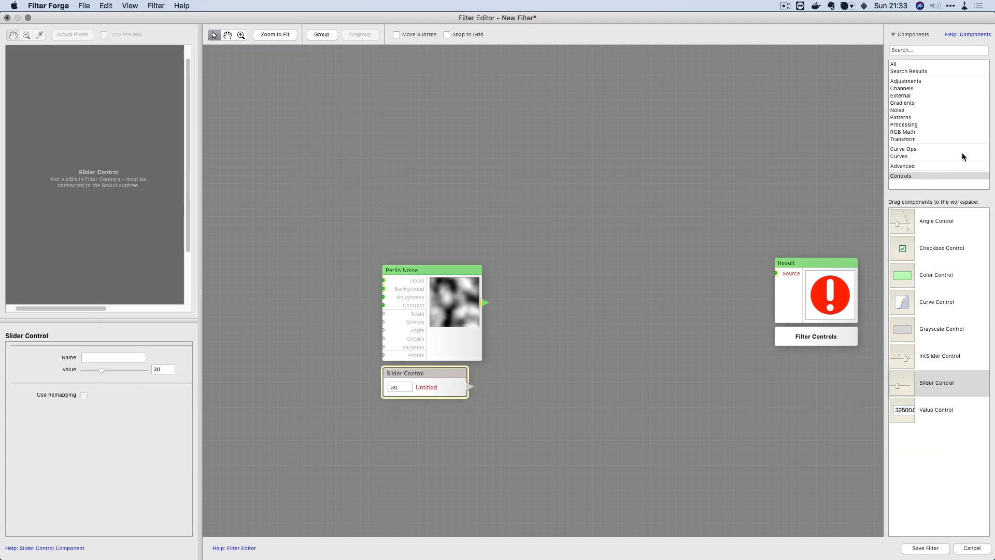
Step: Add an Offset component between Perlin Noise and Result, with the noise feeding its Source input
{"action": "left_click", "coordinate": [911, 157]}
{"action": "left_click", "coordinate": [911, 165]}
{"action": "left_click", "coordinate": [910, 139]}
{"action": "left_click_drag", "start_coordinate": [902, 276], "coordinate": [891, 275]}
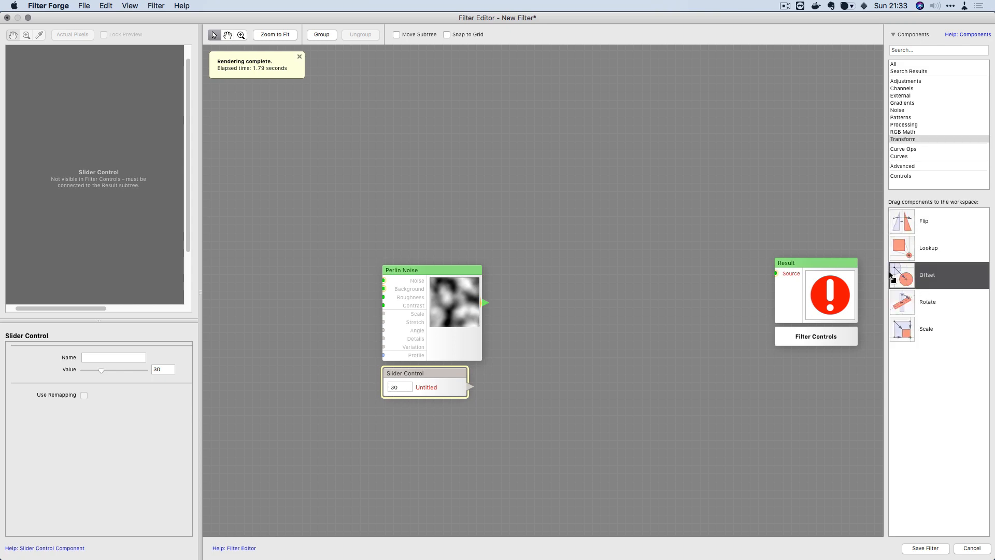
{"action": "left_click_drag", "start_coordinate": [437, 305], "coordinate": [549, 290]}
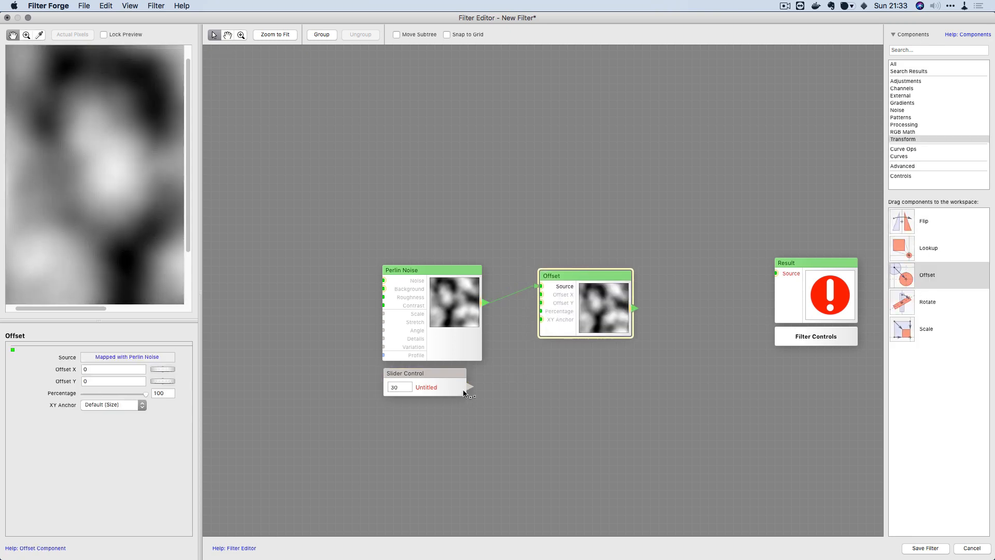
Step: Connect the Slider Control to the Offset X input and sweep its value from 0 to 100
{"action": "left_click_drag", "start_coordinate": [465, 392], "coordinate": [557, 295]}
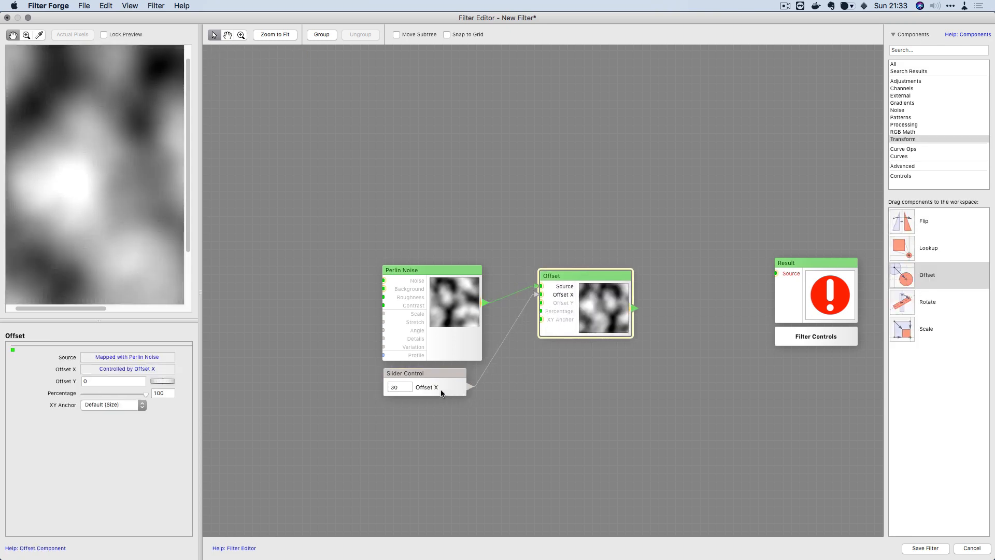
{"action": "left_click", "coordinate": [442, 393]}
{"action": "left_click_drag", "start_coordinate": [101, 370], "coordinate": [78, 371]}
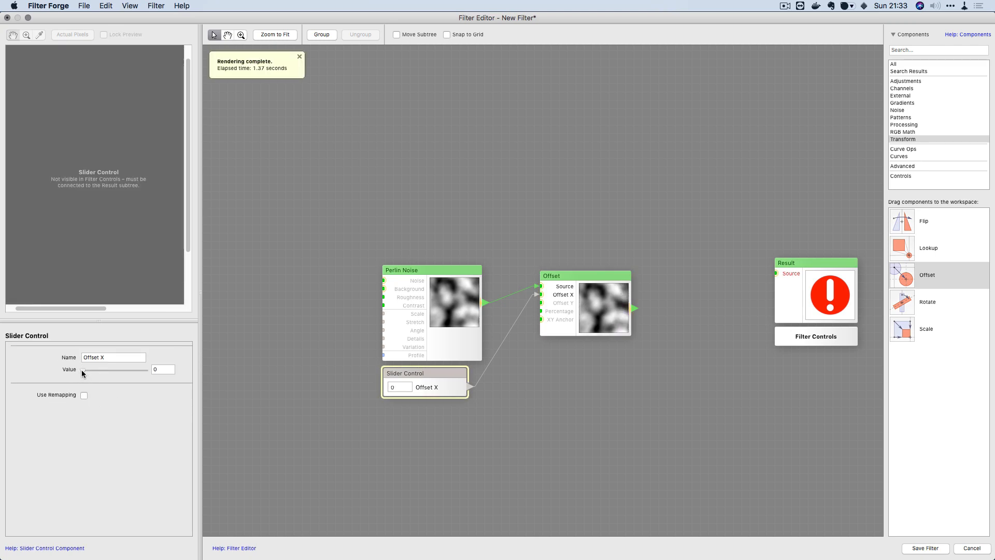
{"action": "left_click_drag", "start_coordinate": [86, 372], "coordinate": [169, 369]}
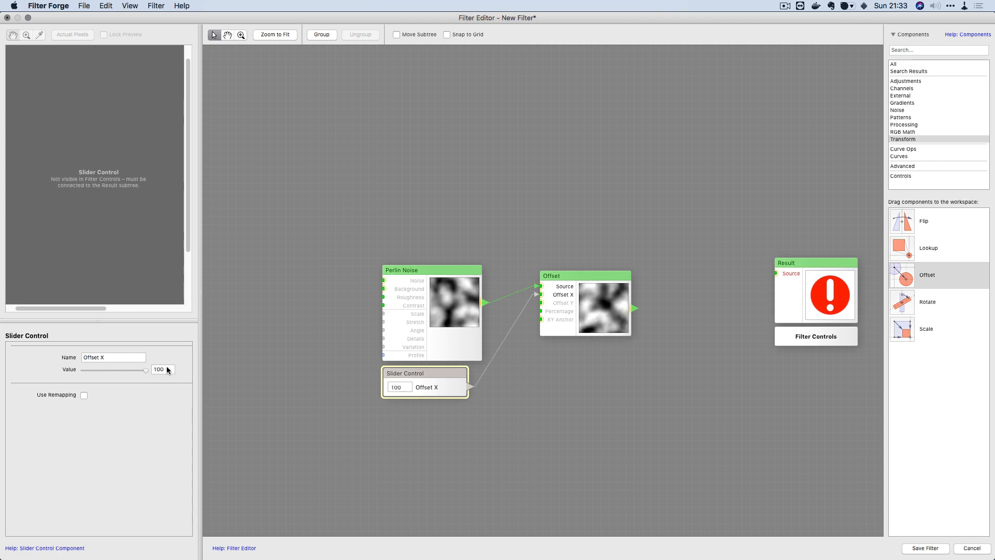
Step: Move the Offset and Result components closer to the noise and enable Seamless Tiling for the filter
{"action": "left_click_drag", "start_coordinate": [569, 305], "coordinate": [561, 302]}
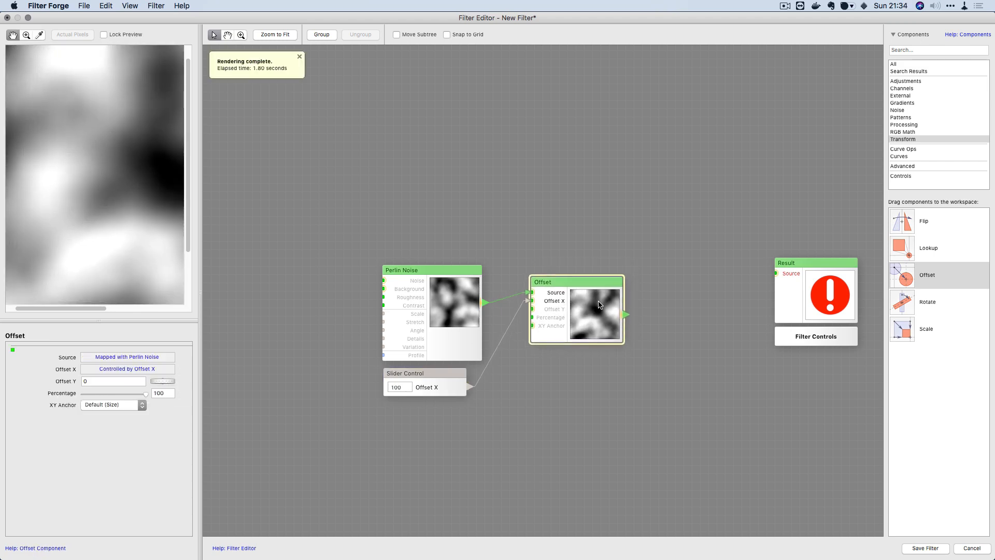
{"action": "scroll", "coordinate": [41, 205], "scroll_direction": "down", "scroll_amount": 3}
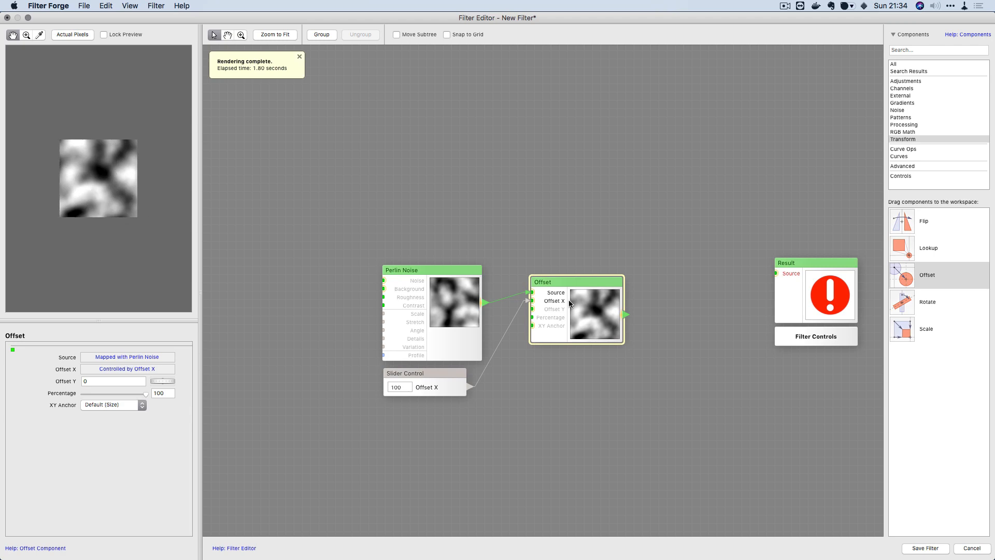
{"action": "left_click_drag", "start_coordinate": [569, 303], "coordinate": [567, 299]}
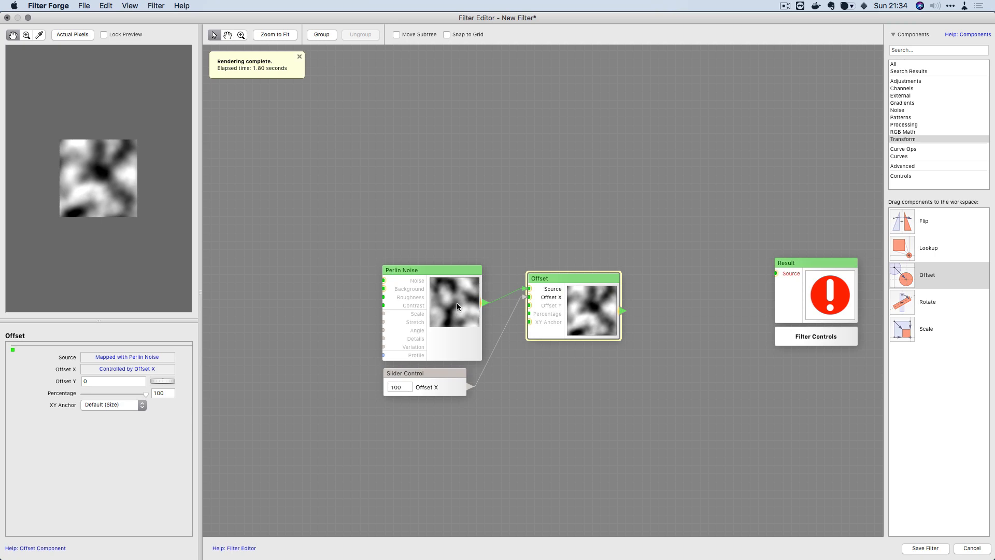
{"action": "left_click_drag", "start_coordinate": [808, 299], "coordinate": [766, 319]}
{"action": "left_click", "coordinate": [762, 362]}
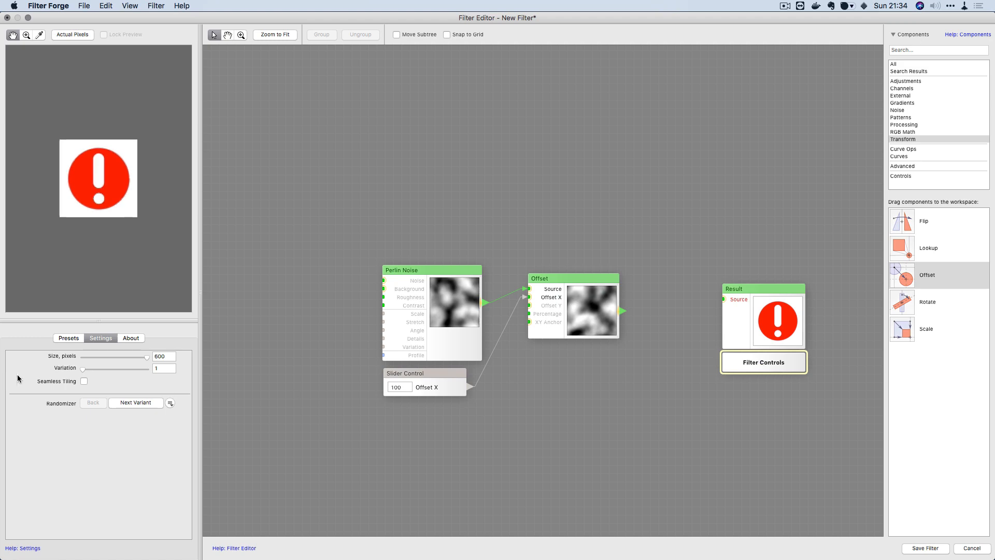
{"action": "left_click", "coordinate": [84, 382]}
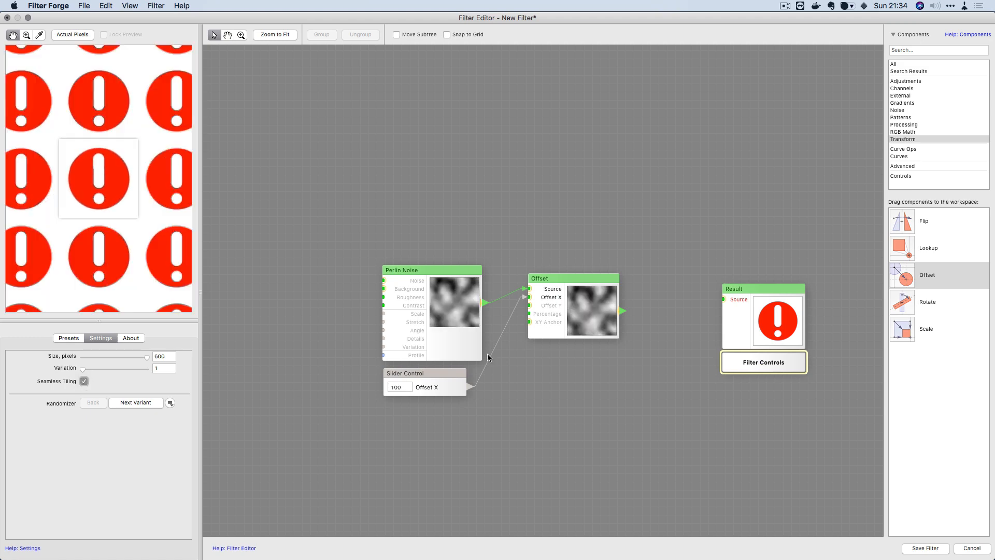
Step: Test the Offset X slider on the seamlessly tiled noise, leaving its value at 100
{"action": "left_click", "coordinate": [577, 309]}
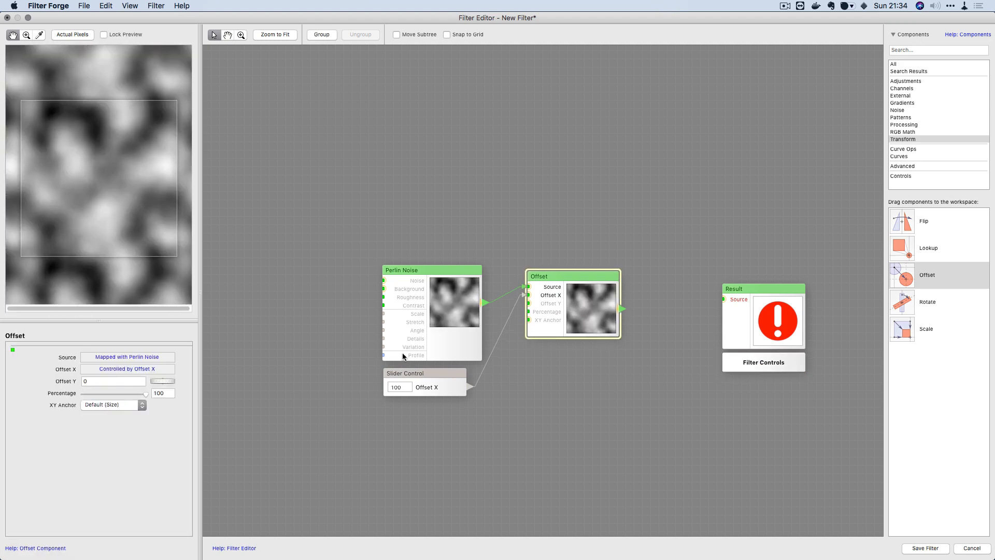
{"action": "left_click", "coordinate": [402, 389]}
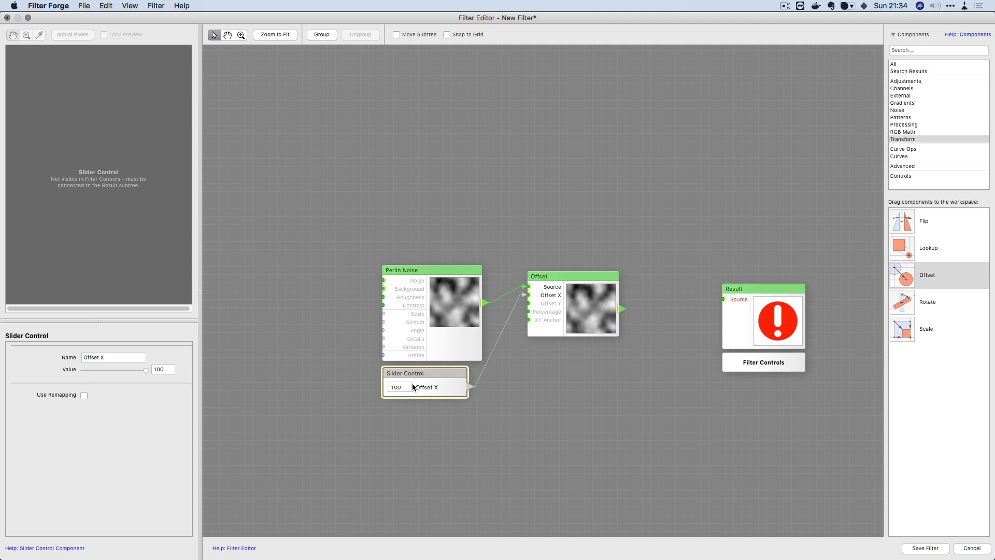
{"action": "left_click_drag", "start_coordinate": [97, 371], "coordinate": [170, 374]}
{"action": "left_click_drag", "start_coordinate": [109, 382], "coordinate": [164, 383]}
{"action": "scroll", "coordinate": [445, 314], "scroll_direction": "right", "scroll_amount": 5}
{"action": "scroll", "coordinate": [445, 314], "scroll_direction": "up", "scroll_amount": 1}
Step: Move the Result component further away from Offset to make room between them
{"action": "left_click_drag", "start_coordinate": [666, 333], "coordinate": [737, 321]}
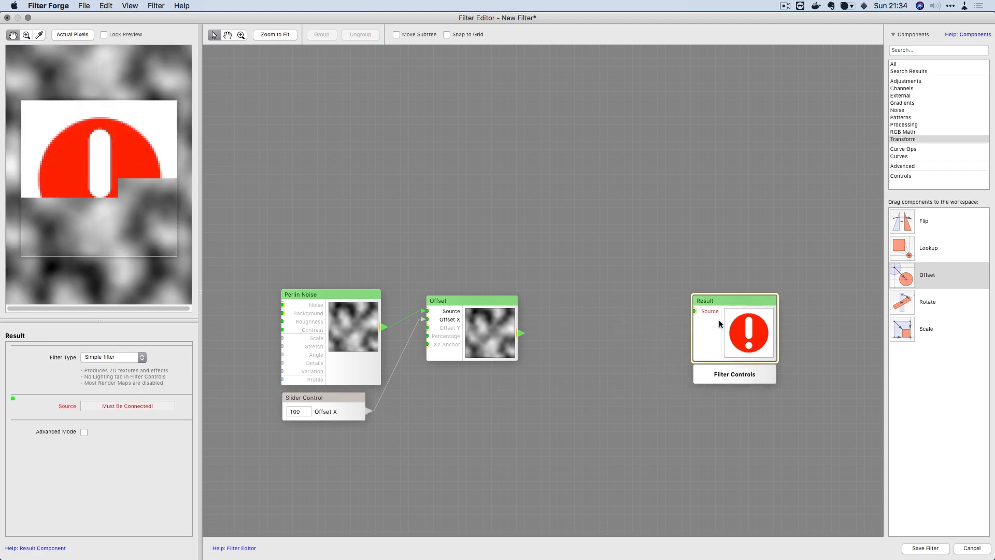
{"action": "left_click", "coordinate": [911, 118]}
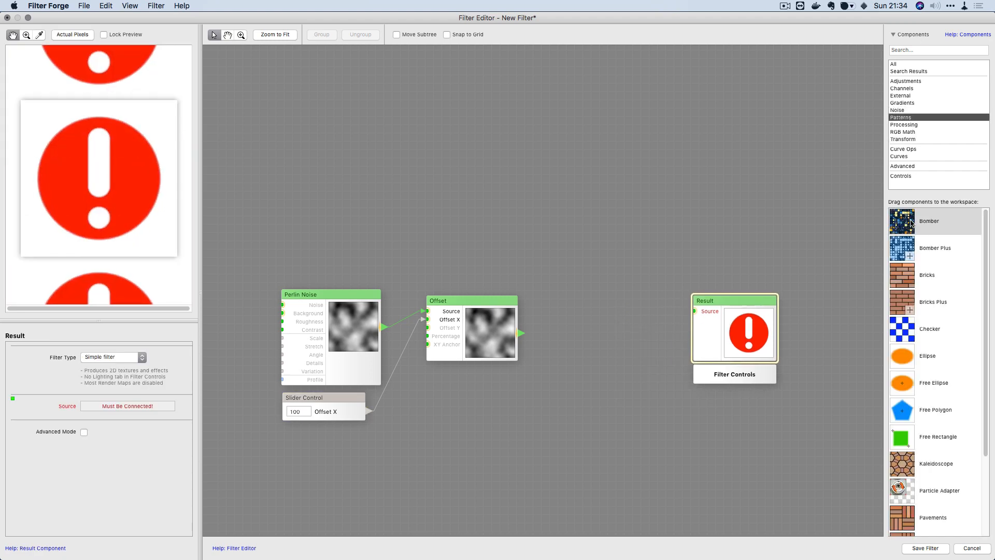
{"action": "scroll", "coordinate": [912, 420], "scroll_direction": "down", "scroll_amount": 2}
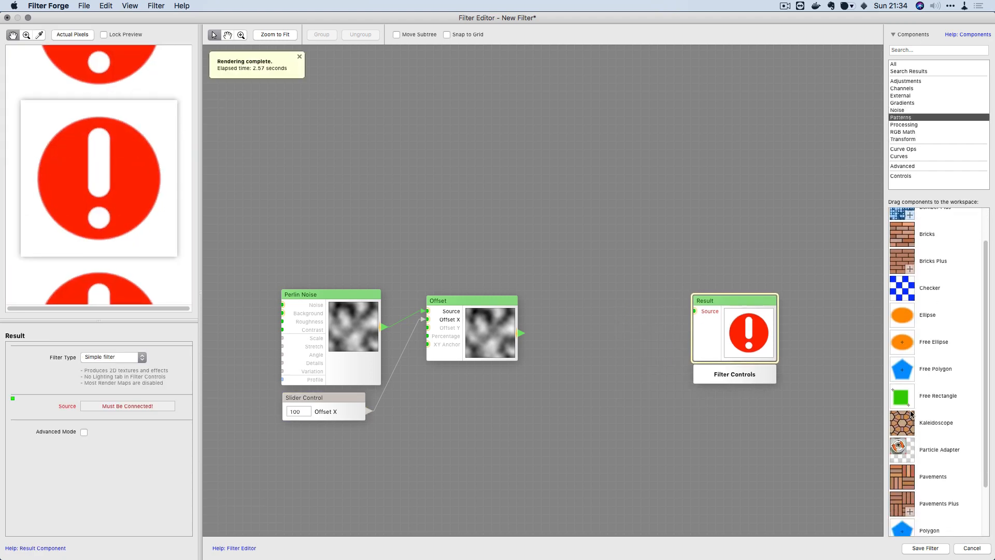
{"action": "scroll", "coordinate": [912, 414], "scroll_direction": "up", "scroll_amount": 2}
Step: Set Perlin Noise's Contrast to 82 and Roughness to 0, and check the tiling in the Offset preview
{"action": "left_click", "coordinate": [359, 338]}
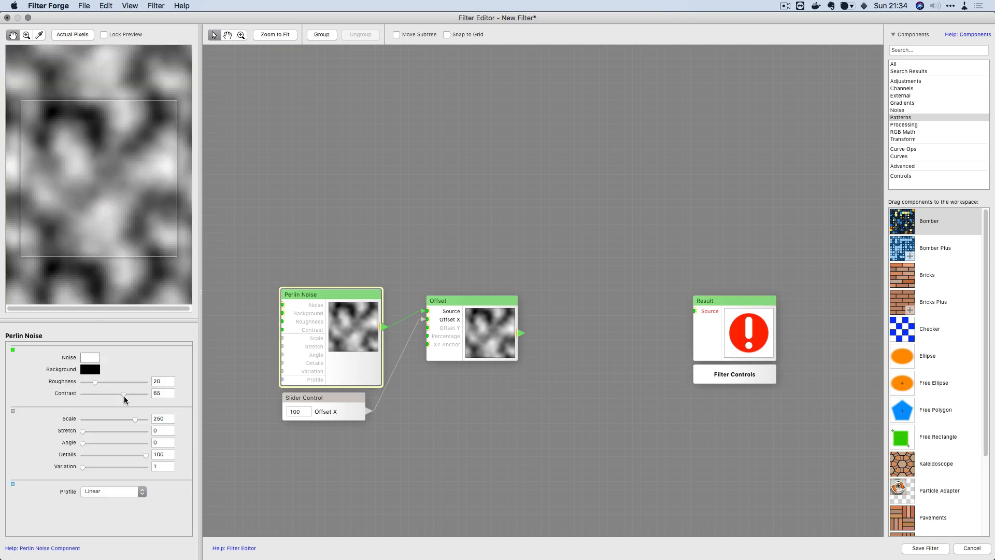
{"action": "left_click_drag", "start_coordinate": [124, 394], "coordinate": [83, 382]}
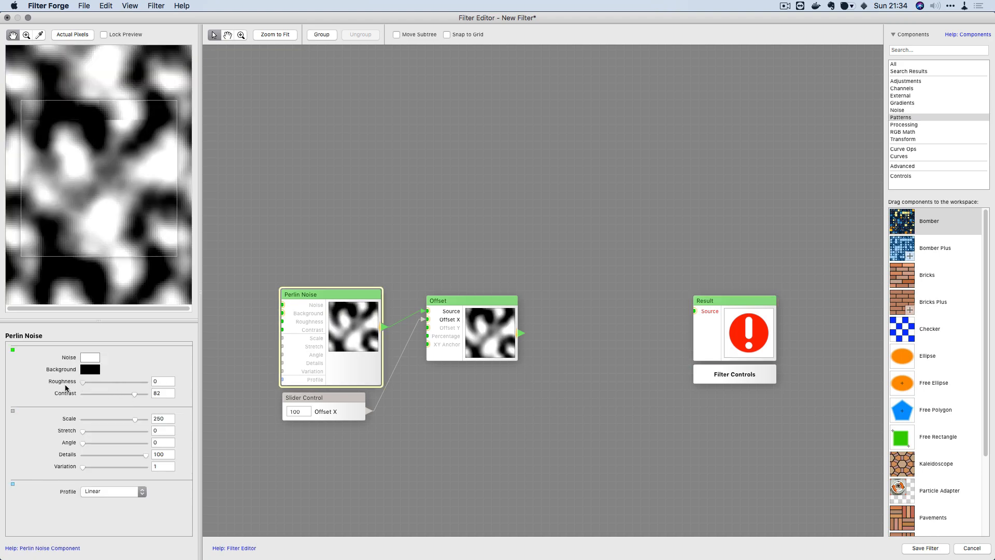
{"action": "left_click", "coordinate": [465, 338]}
{"action": "scroll", "coordinate": [135, 186], "scroll_direction": "down", "scroll_amount": 2}
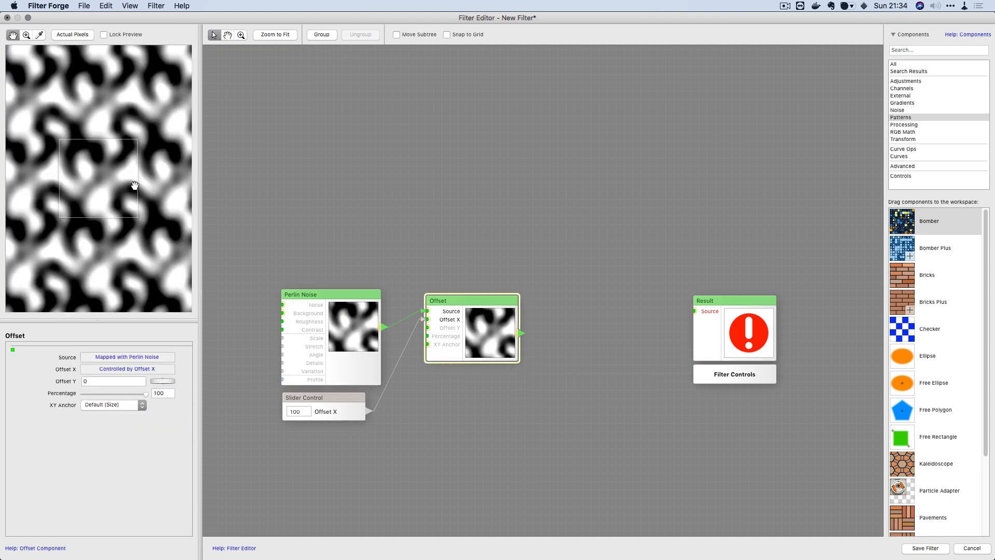
{"action": "scroll", "coordinate": [135, 185], "scroll_direction": "up", "scroll_amount": 2}
Step: Add a Kaleidoscope component fed by Offset and set its Mode to Triangle 1
{"action": "left_click", "coordinate": [915, 132]}
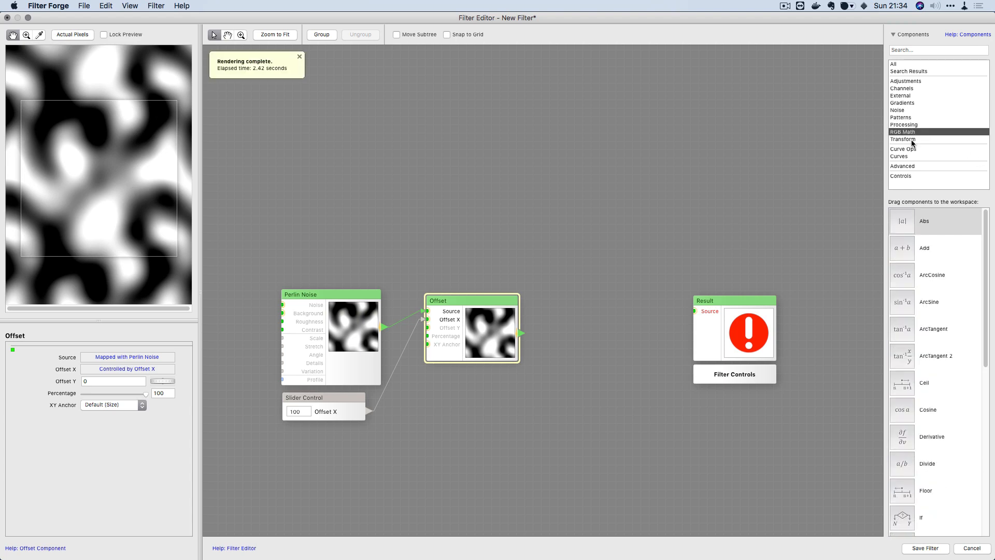
{"action": "left_click", "coordinate": [914, 125]}
{"action": "left_click", "coordinate": [907, 118]}
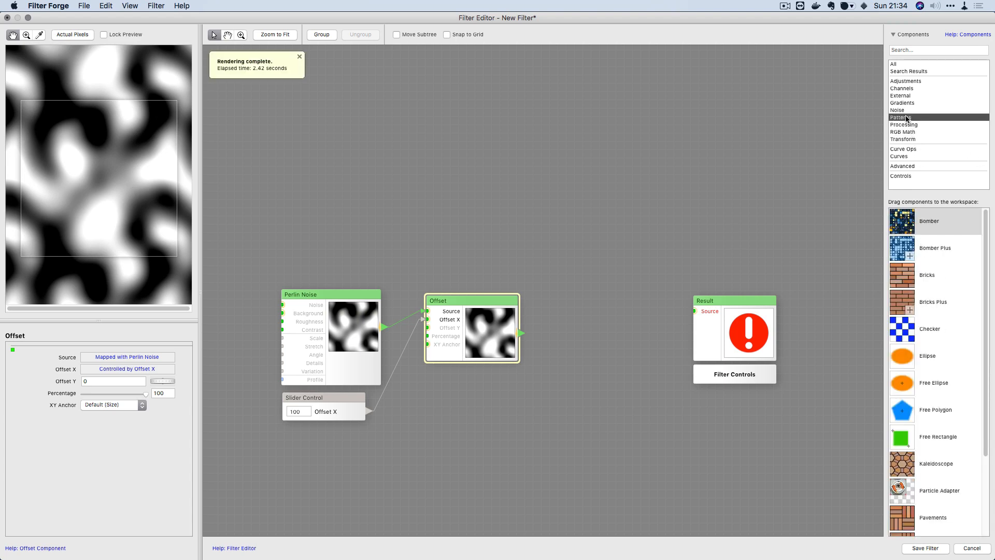
{"action": "scroll", "coordinate": [911, 461], "scroll_direction": "down", "scroll_amount": 3}
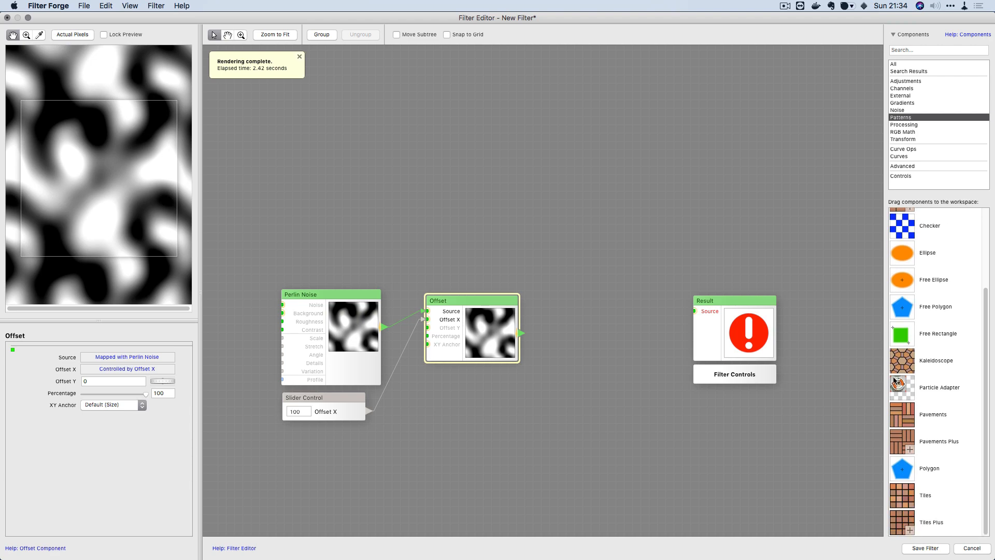
{"action": "left_click", "coordinate": [902, 365]}
{"action": "left_click_drag", "start_coordinate": [496, 336], "coordinate": [497, 337]}
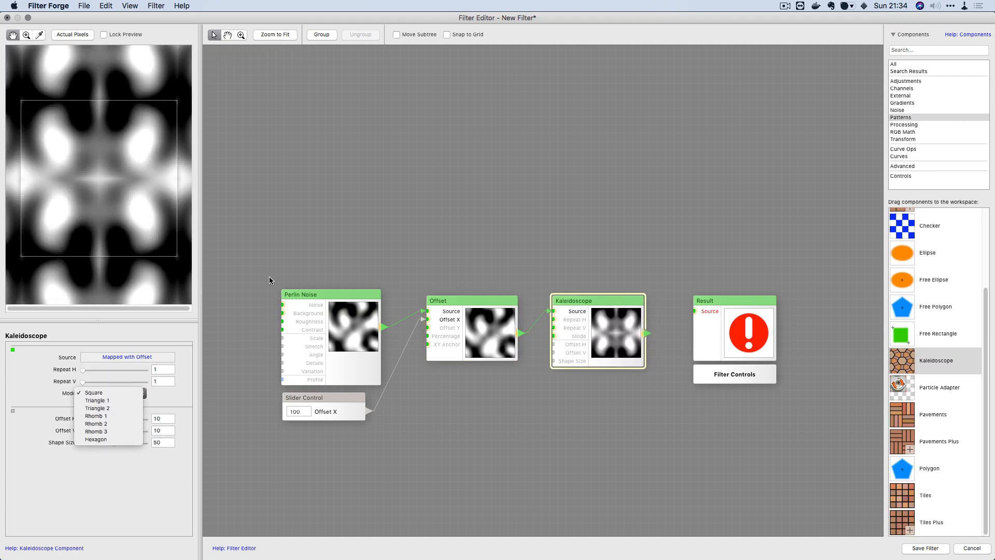
{"action": "left_click", "coordinate": [97, 400]}
Step: Move the Perlin Noise, Slider Control, Offset and Kaleidoscope components further away from Result
{"action": "left_click_drag", "start_coordinate": [232, 260], "coordinate": [523, 422]}
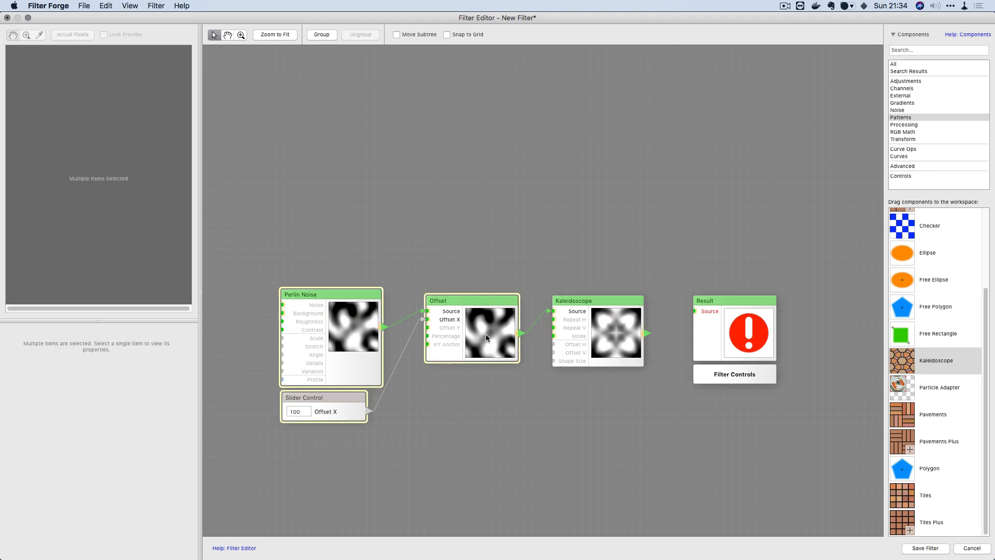
{"action": "left_click_drag", "start_coordinate": [486, 334], "coordinate": [378, 331]}
{"action": "left_click_drag", "start_coordinate": [596, 329], "coordinate": [495, 327]}
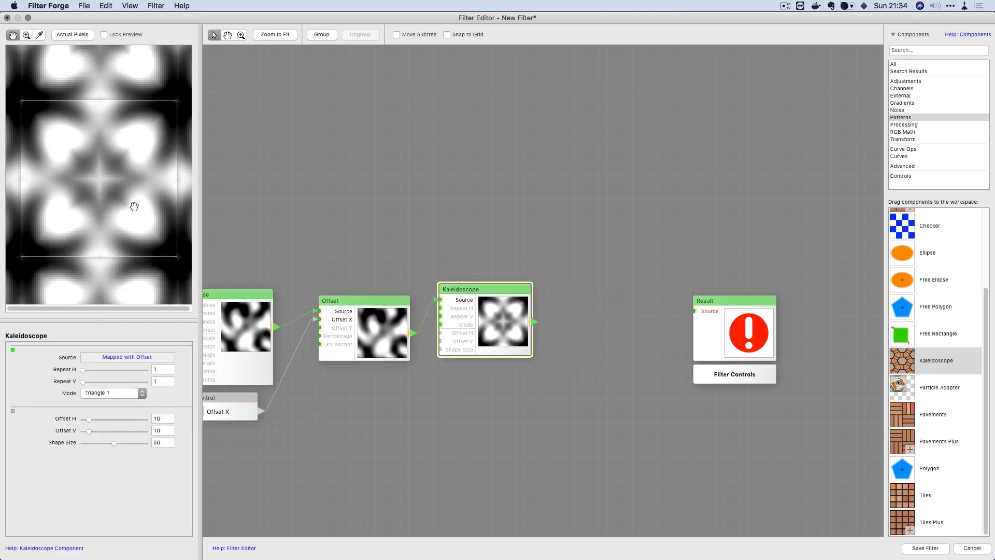
{"action": "left_click", "coordinate": [917, 118]}
{"action": "left_click", "coordinate": [915, 96]}
{"action": "left_click", "coordinate": [913, 104]}
{"action": "left_click", "coordinate": [912, 90]}
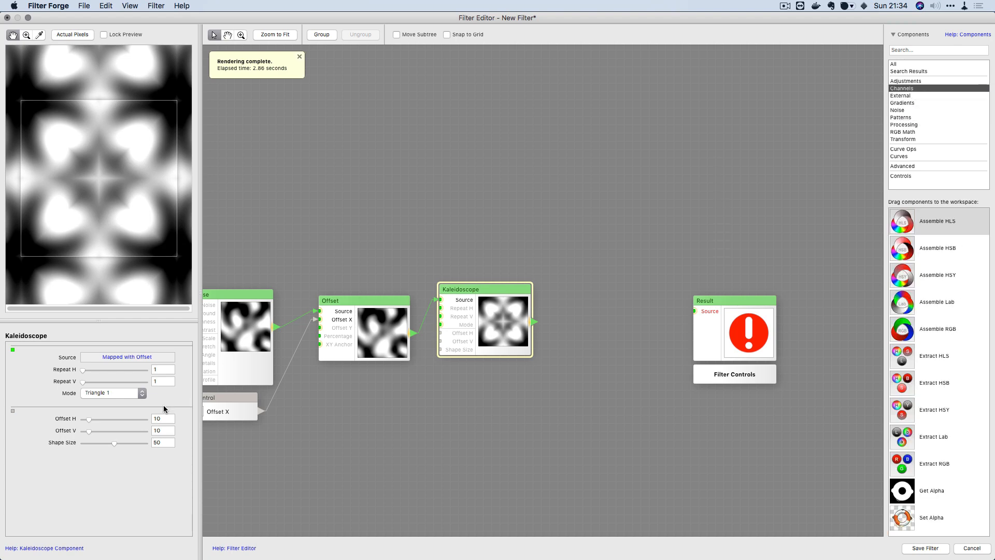
Step: Lock the preview to Perlin Noise and feed its Profile input with an Impulse curve set to Plateau 100 and Width 1
{"action": "left_click_drag", "start_coordinate": [402, 385], "coordinate": [563, 388]}
{"action": "double_click", "coordinate": [380, 367]}
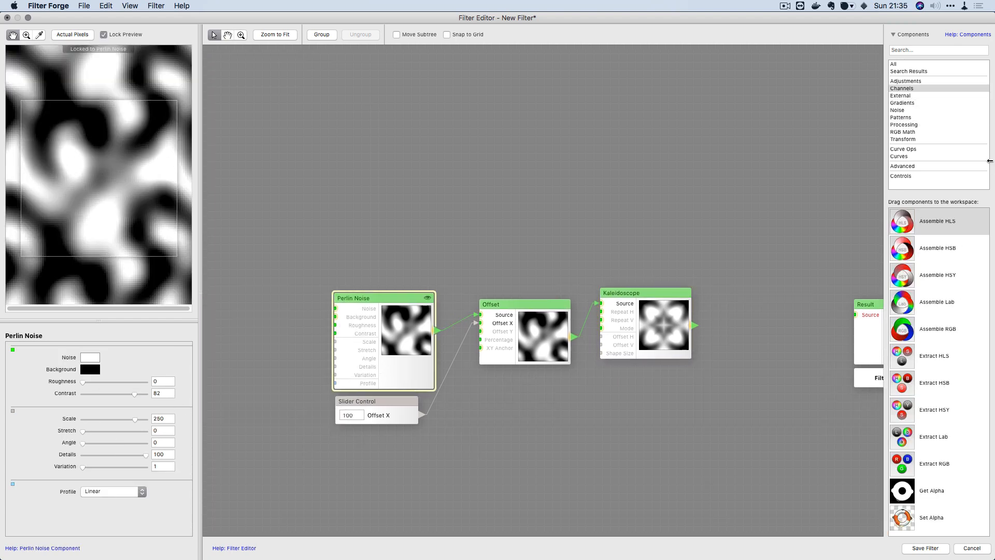
{"action": "left_click", "coordinate": [927, 126]}
{"action": "left_click", "coordinate": [926, 140]}
{"action": "left_click", "coordinate": [906, 132]}
{"action": "left_click", "coordinate": [905, 157]}
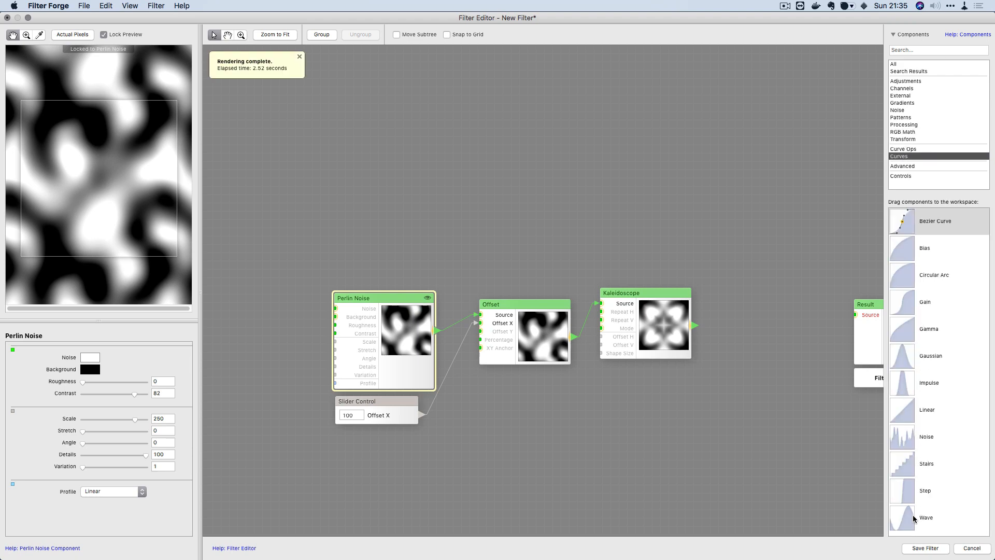
{"action": "left_click_drag", "start_coordinate": [913, 519], "coordinate": [414, 396]}
{"action": "left_click_drag", "start_coordinate": [904, 394], "coordinate": [332, 386]}
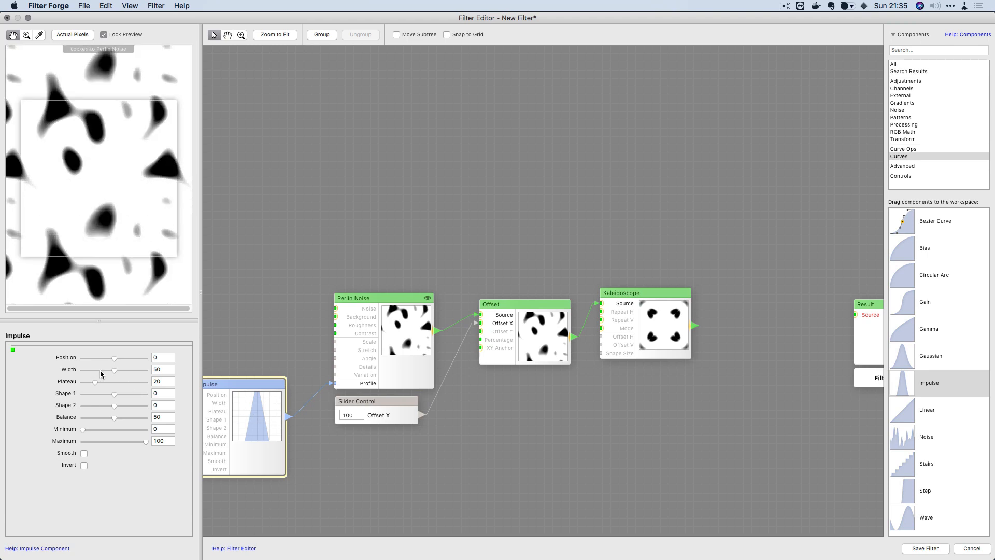
{"action": "left_click_drag", "start_coordinate": [104, 383], "coordinate": [194, 382]}
{"action": "left_click_drag", "start_coordinate": [115, 370], "coordinate": [83, 372]}
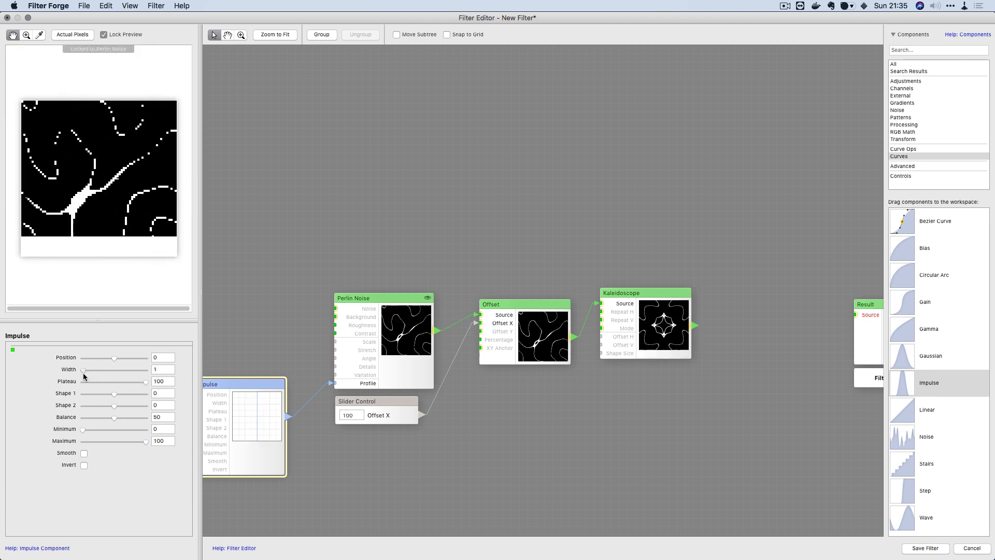
Step: Lock the preview to Kaleidoscope and test the Offset X slider, leaving its value at 100
{"action": "double_click", "coordinate": [641, 339]}
{"action": "scroll", "coordinate": [96, 135], "scroll_direction": "up", "scroll_amount": 2}
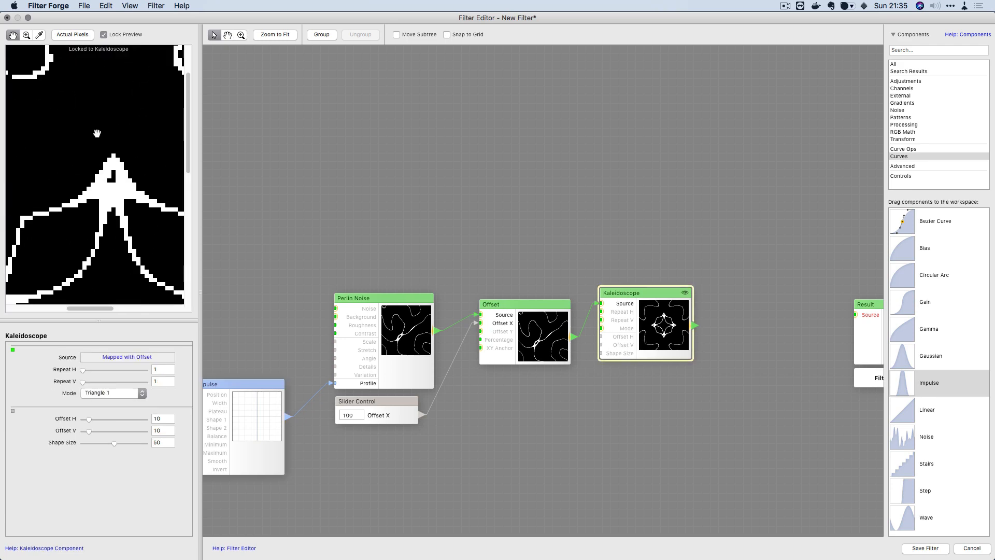
{"action": "scroll", "coordinate": [96, 142], "scroll_direction": "down", "scroll_amount": 1}
{"action": "scroll", "coordinate": [96, 148], "scroll_direction": "down", "scroll_amount": 1}
{"action": "left_click", "coordinate": [356, 423]}
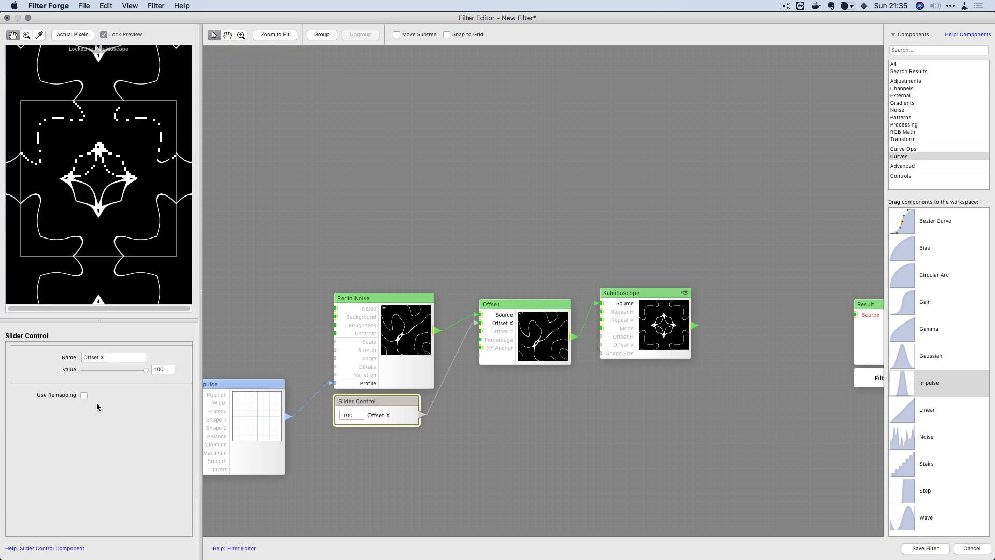
{"action": "mouse_move", "coordinate": [145, 370]}
{"action": "left_mouse_down"}
{"action": "mouse_move", "coordinate": [106, 376]}
{"action": "mouse_move", "coordinate": [150, 376]}
{"action": "left_mouse_up"}
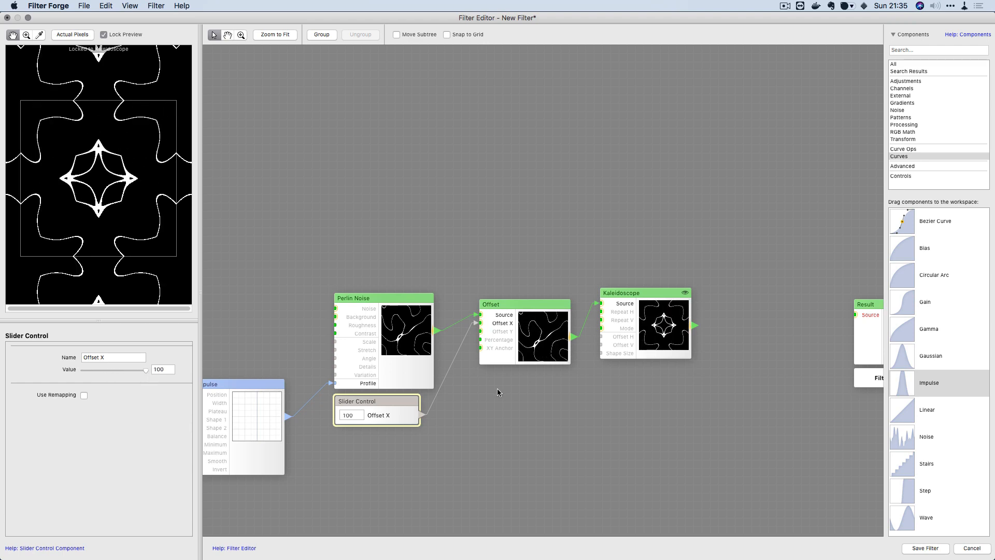
Step: Connect the Slider Control to Kaleidoscope's Offset V input and set the slider value to 63
{"action": "left_click_drag", "start_coordinate": [436, 415], "coordinate": [575, 363]}
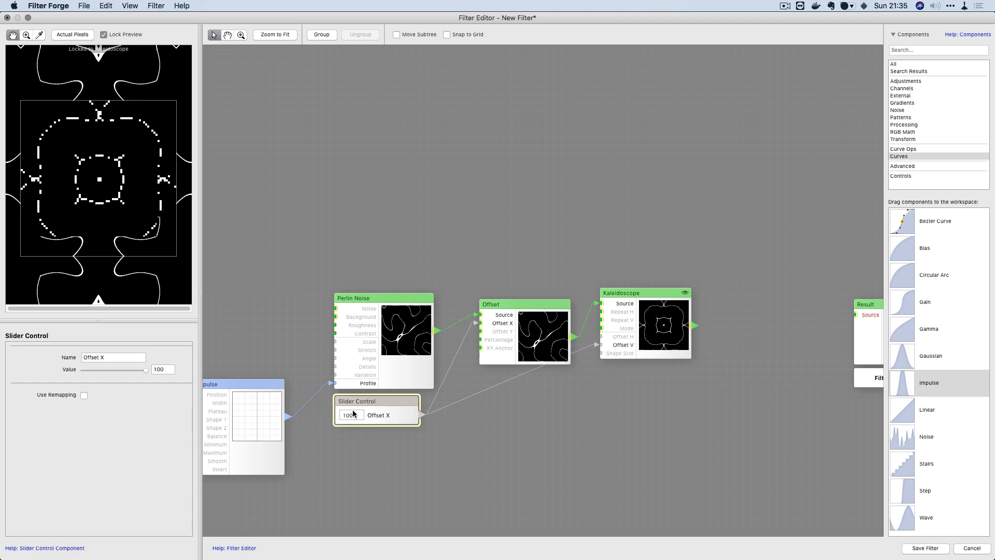
{"action": "left_click_drag", "start_coordinate": [351, 408], "coordinate": [350, 410]}
{"action": "left_click_drag", "start_coordinate": [144, 371], "coordinate": [122, 372]}
Step: Try a Noise Distortion component placed below Offset and Kaleidoscope
{"action": "left_click", "coordinate": [911, 104]}
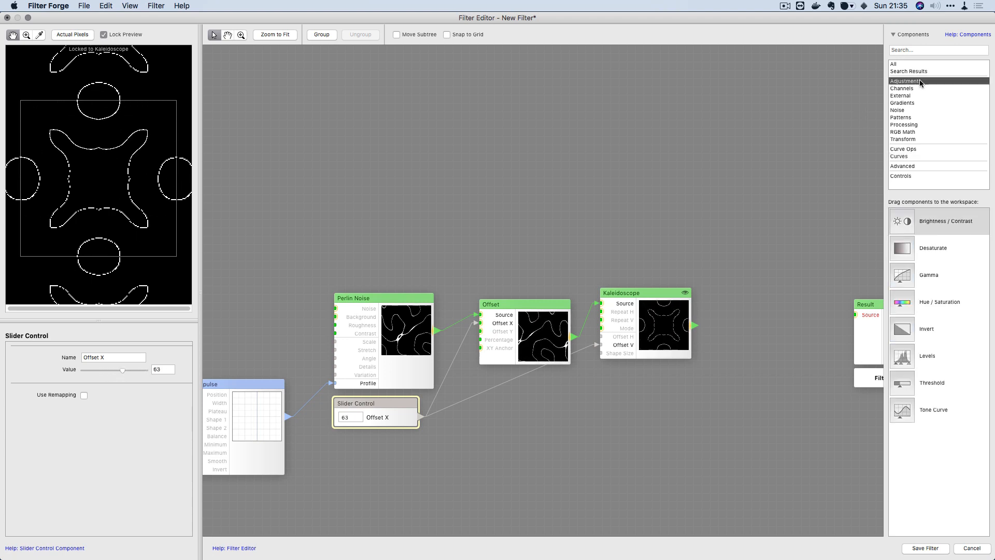
{"action": "left_click", "coordinate": [911, 117]}
{"action": "left_click", "coordinate": [910, 125]}
{"action": "scroll", "coordinate": [908, 421], "scroll_direction": "down", "scroll_amount": 5}
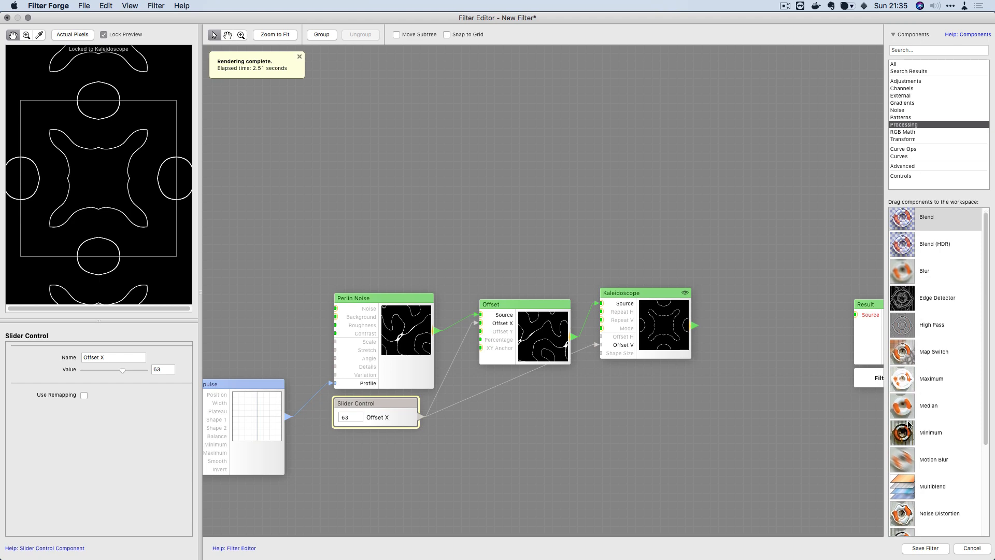
{"action": "scroll", "coordinate": [909, 423], "scroll_direction": "down", "scroll_amount": 2}
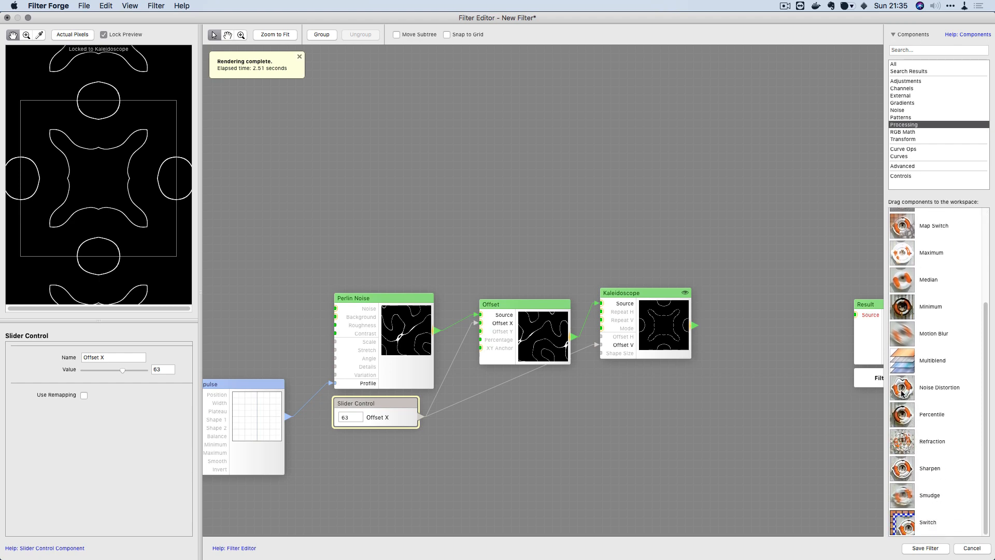
{"action": "left_click_drag", "start_coordinate": [902, 394], "coordinate": [583, 404]}
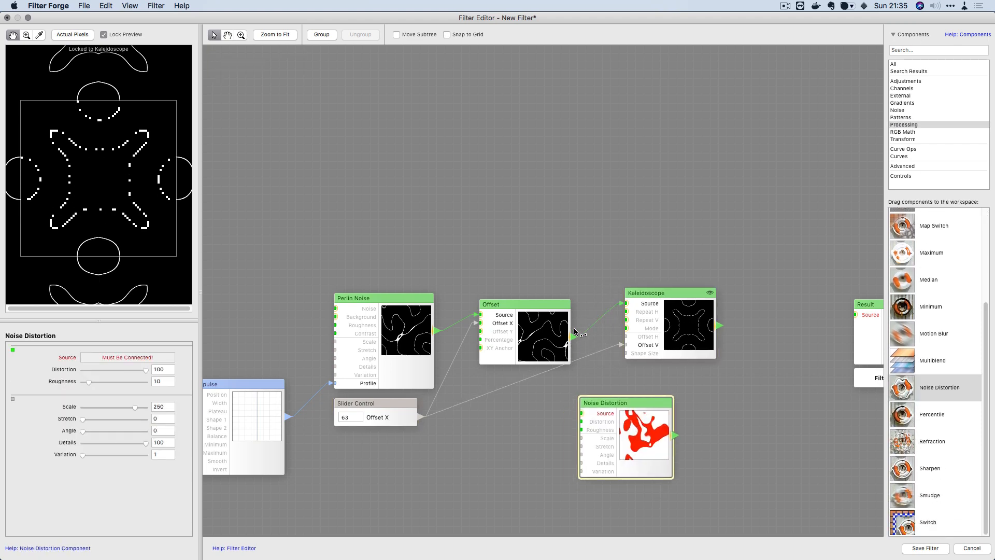
{"action": "left_click_drag", "start_coordinate": [635, 461], "coordinate": [575, 470]}
Step: Replace the Noise Distortion component with a Refraction component
{"action": "right_click", "coordinate": [580, 475]}
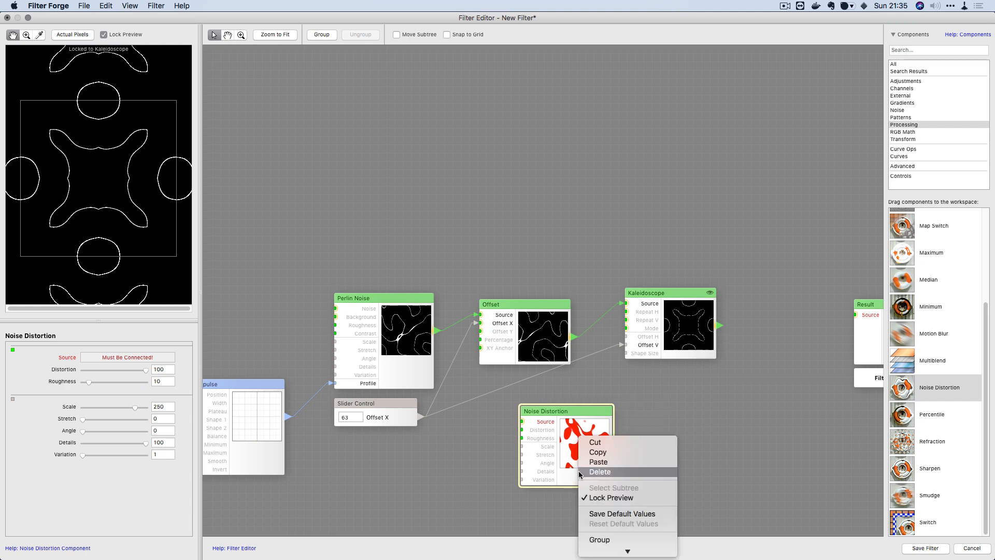
{"action": "left_click", "coordinate": [528, 481]}
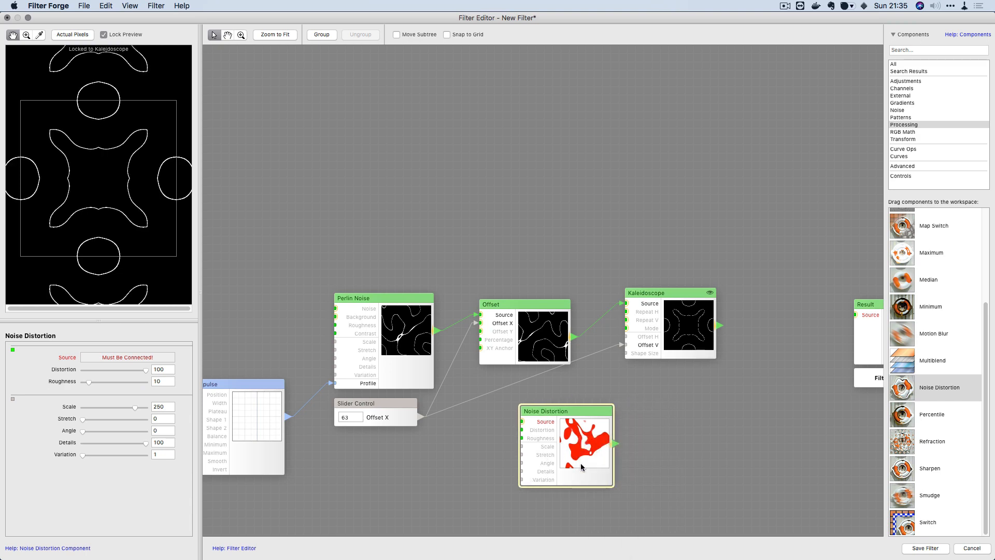
{"action": "right_click", "coordinate": [576, 452]}
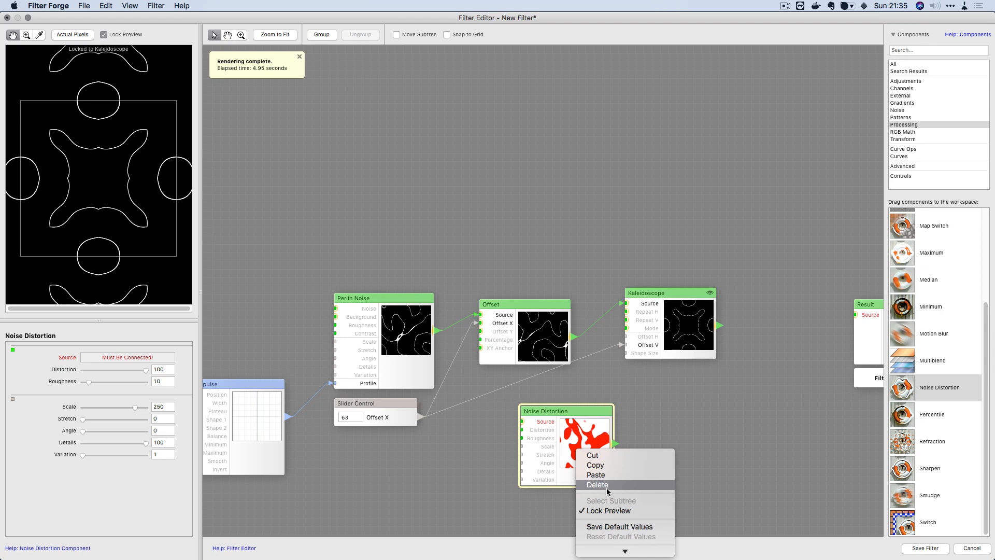
{"action": "left_click", "coordinate": [601, 486]}
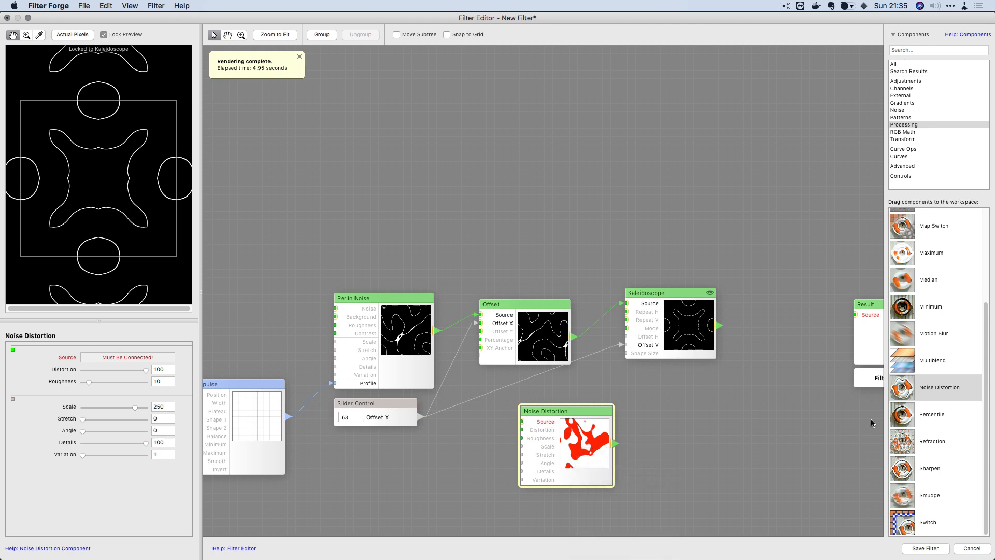
{"action": "left_click_drag", "start_coordinate": [932, 441], "coordinate": [559, 438]}
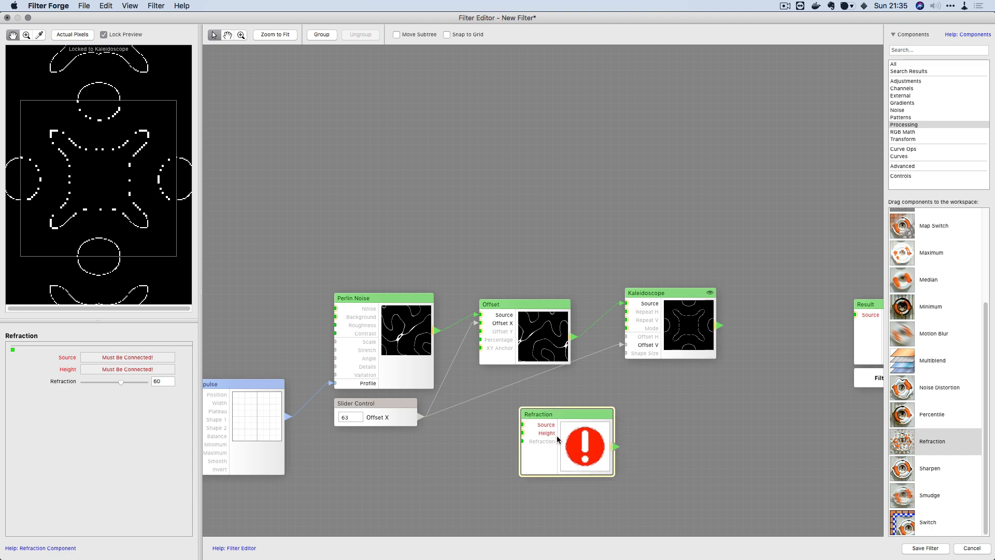
Step: Duplicate Perlin Noise below the Slider Control, beside Refraction, and set the copy's Variation to 8876
{"action": "left_click", "coordinate": [371, 368]}
{"action": "key", "text": "super+c"}
{"action": "key", "text": "super+v"}
{"action": "left_click_drag", "start_coordinate": [510, 411], "coordinate": [531, 327]}
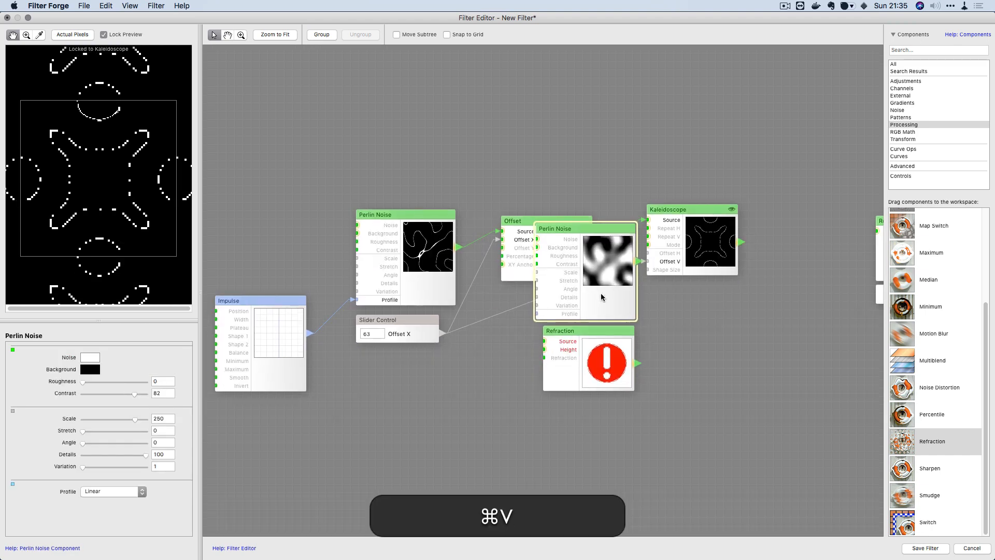
{"action": "left_click_drag", "start_coordinate": [602, 297], "coordinate": [413, 445]}
{"action": "left_click_drag", "start_coordinate": [581, 359], "coordinate": [564, 414]}
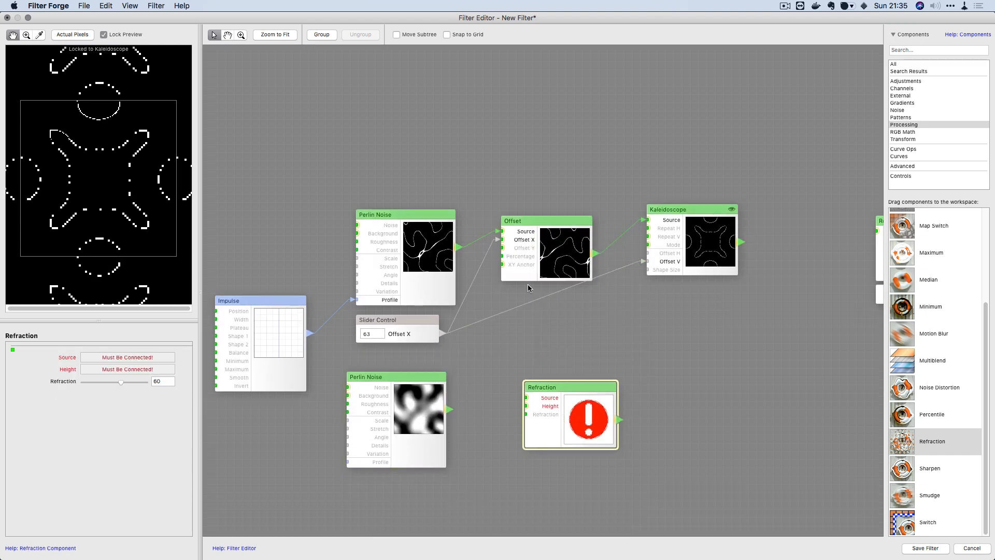
{"action": "left_click_drag", "start_coordinate": [402, 423], "coordinate": [404, 421]}
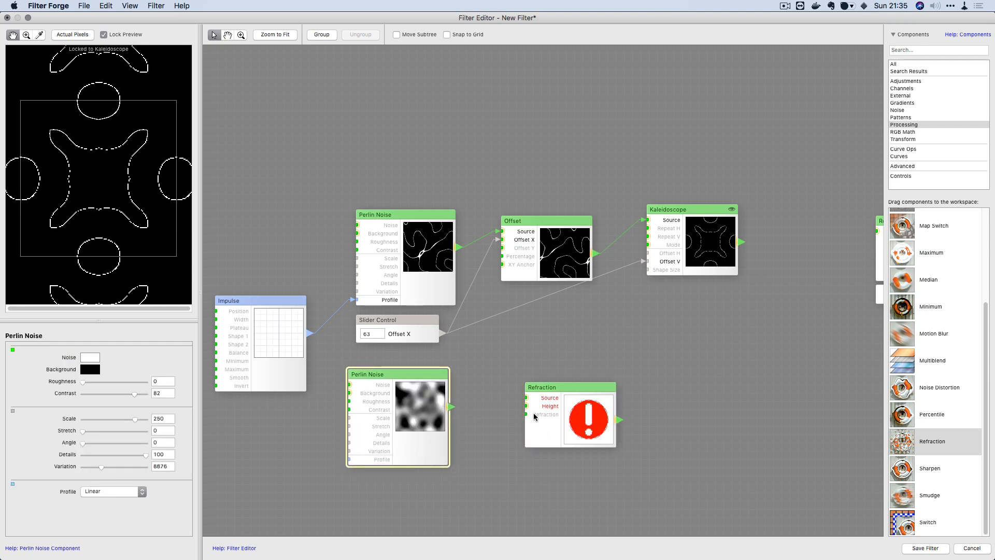
Step: Delete the Refraction component and put a duplicate of the Offset component in its place
{"action": "right_click", "coordinate": [565, 409]}
{"action": "left_click", "coordinate": [539, 239]}
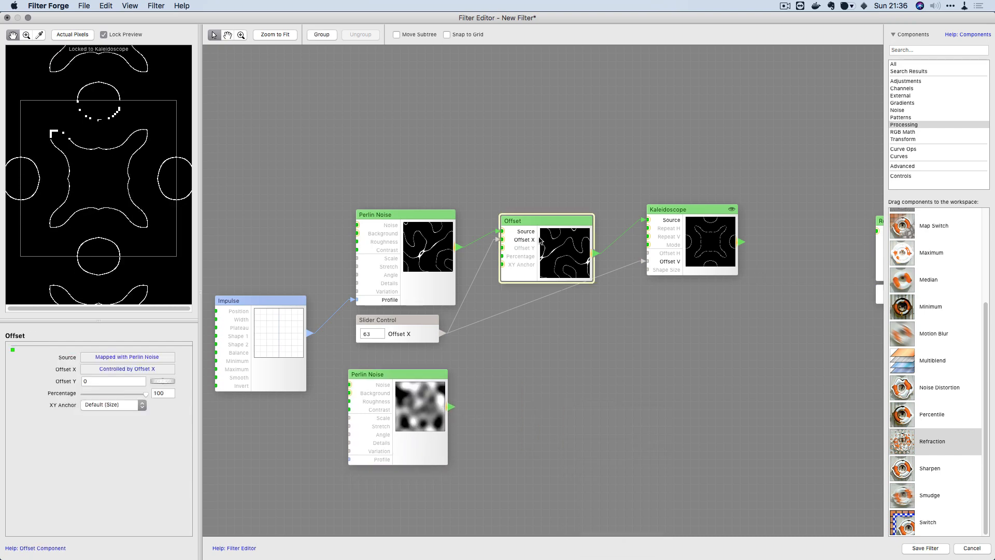
{"action": "key", "text": "super+v"}
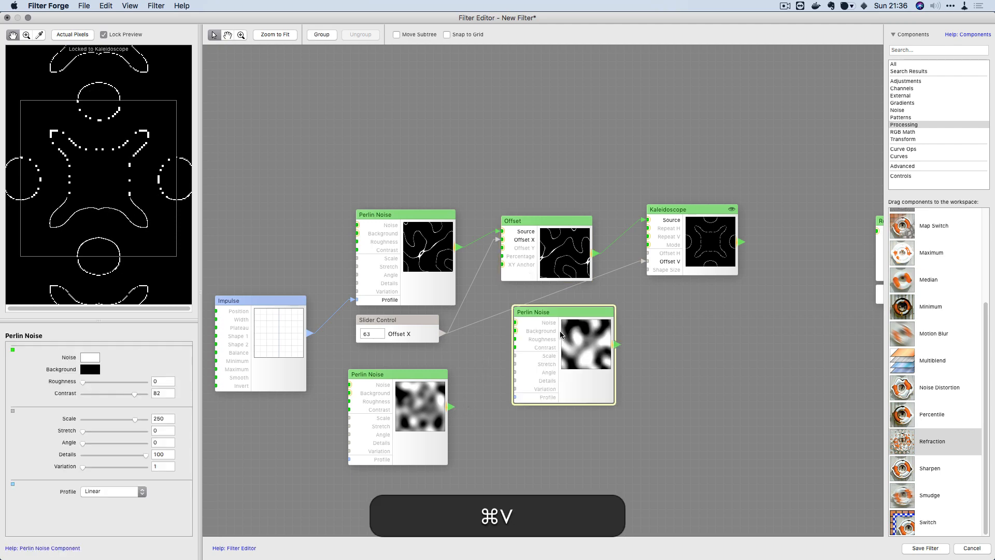
{"action": "right_click", "coordinate": [577, 388]}
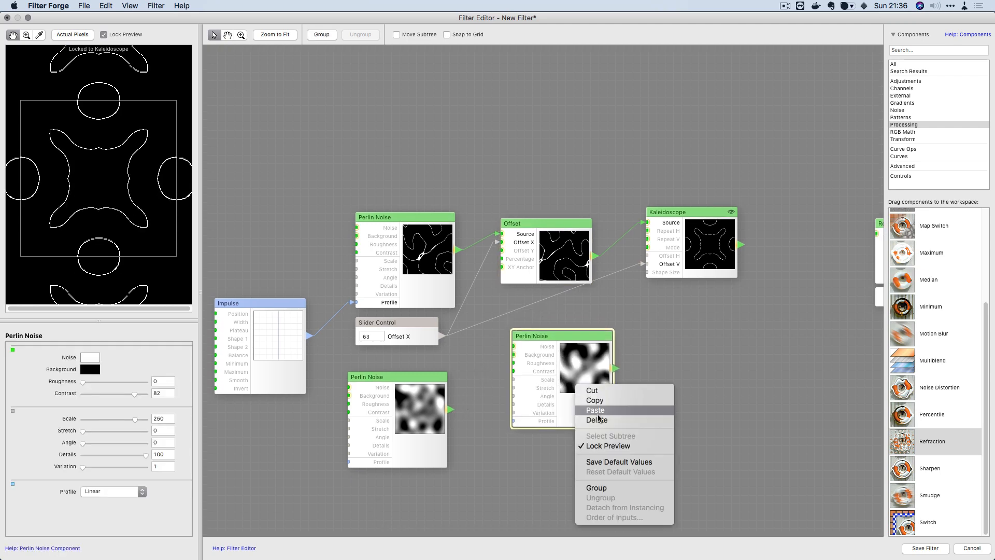
{"action": "left_click", "coordinate": [591, 416]}
{"action": "left_click", "coordinate": [564, 283]}
{"action": "key", "text": "super+c"}
{"action": "key", "text": "super+v"}
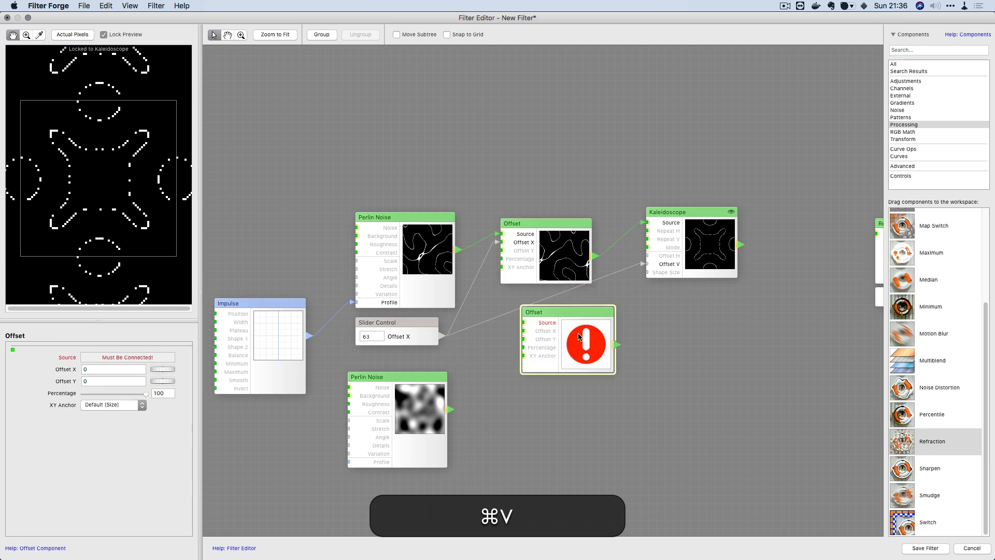
Step: Feed the first Offset into the duplicate's Source and the second Perlin Noise into its Offset X, with the preview locked to the duplicate
{"action": "left_click_drag", "start_coordinate": [550, 310], "coordinate": [552, 376]}
{"action": "left_click_drag", "start_coordinate": [451, 409], "coordinate": [524, 398]}
{"action": "left_click_drag", "start_coordinate": [534, 412], "coordinate": [524, 375]}
{"action": "left_click_drag", "start_coordinate": [571, 279], "coordinate": [534, 351]}
{"action": "left_click", "coordinate": [543, 359]}
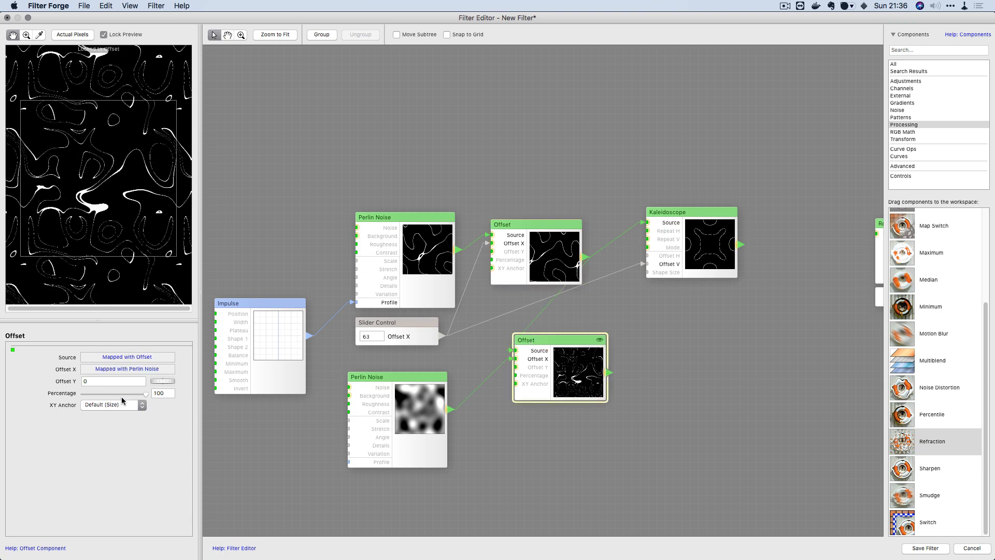
Step: Set the duplicate Offset's Percentage to 12 and connect the Slider Control to its Offset Y input
{"action": "left_click", "coordinate": [96, 395]}
{"action": "left_click_drag", "start_coordinate": [89, 397], "coordinate": [91, 397]}
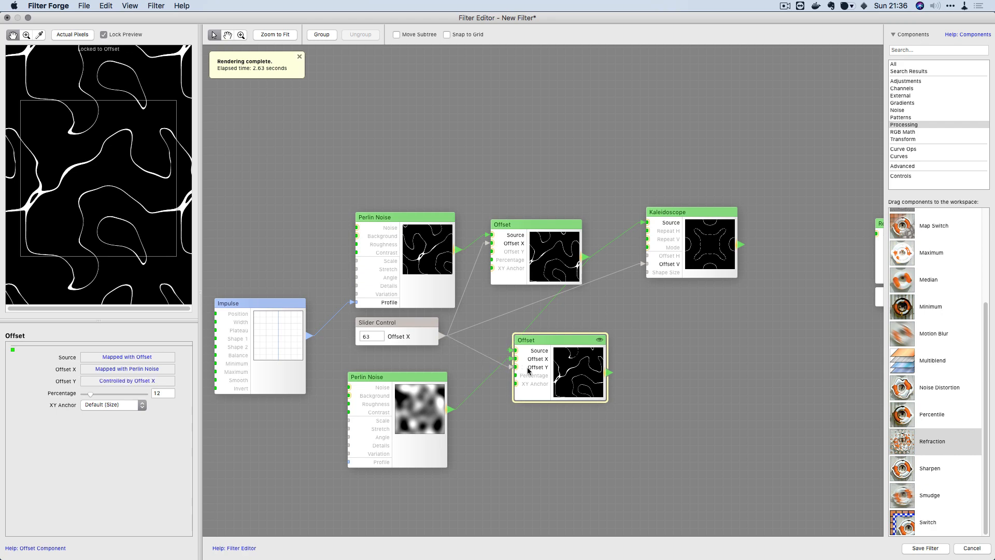
Step: Connect the second Offset to Kaleidoscope's Source and place that Offset directly beneath the first one
{"action": "scroll", "coordinate": [545, 384], "scroll_direction": "up", "scroll_amount": 2}
{"action": "scroll", "coordinate": [544, 383], "scroll_direction": "right", "scroll_amount": 2}
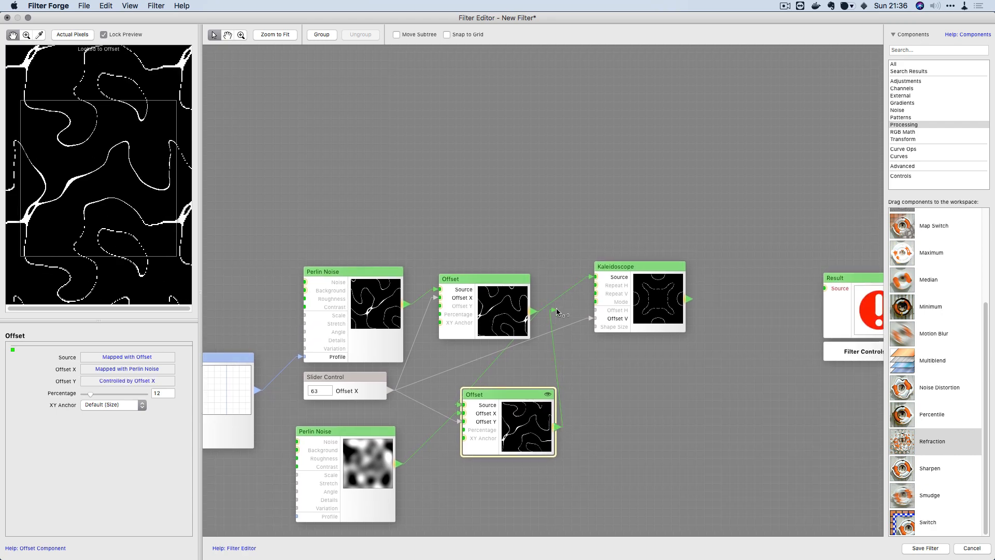
{"action": "left_click_drag", "start_coordinate": [556, 311], "coordinate": [628, 316]}
{"action": "left_click_drag", "start_coordinate": [519, 420], "coordinate": [496, 376]}
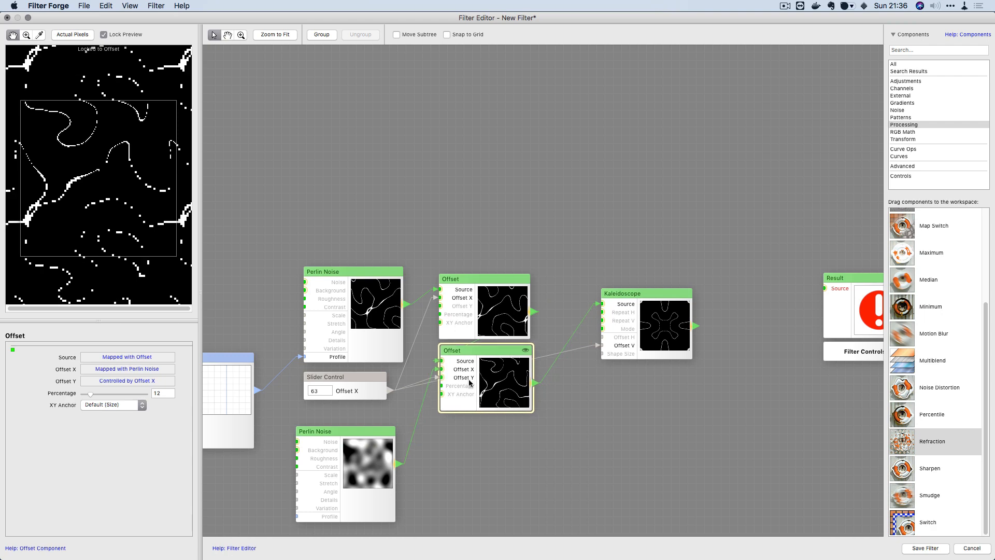
Step: Try the second Offset at a Percentage of 30 with the Slider Control value at 100
{"action": "left_click", "coordinate": [342, 377]}
{"action": "left_click_drag", "start_coordinate": [124, 370], "coordinate": [73, 377]}
{"action": "left_click", "coordinate": [461, 351]}
{"action": "left_click", "coordinate": [322, 389]}
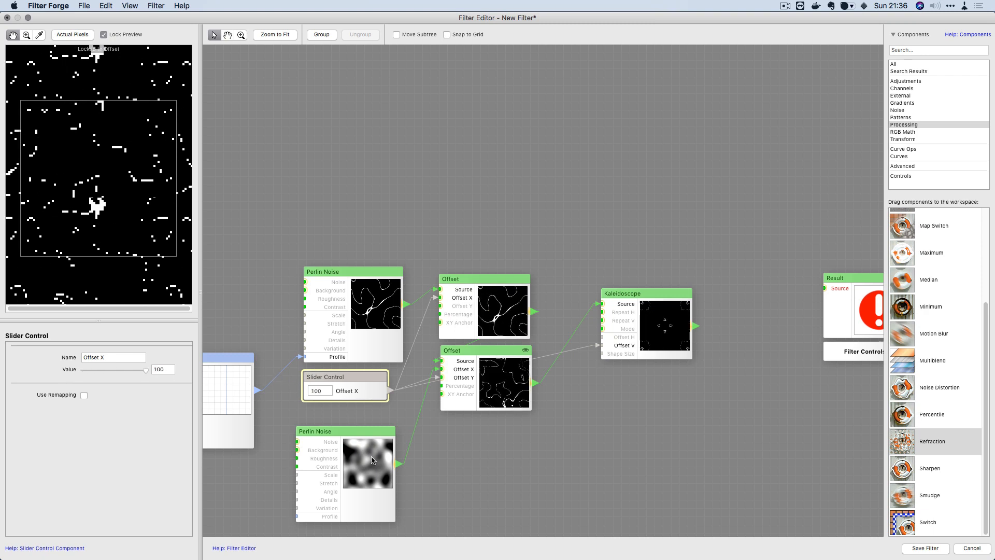
{"action": "left_click", "coordinate": [327, 522]}
{"action": "left_click_drag", "start_coordinate": [754, 426], "coordinate": [600, 440]}
{"action": "left_click", "coordinate": [715, 373]}
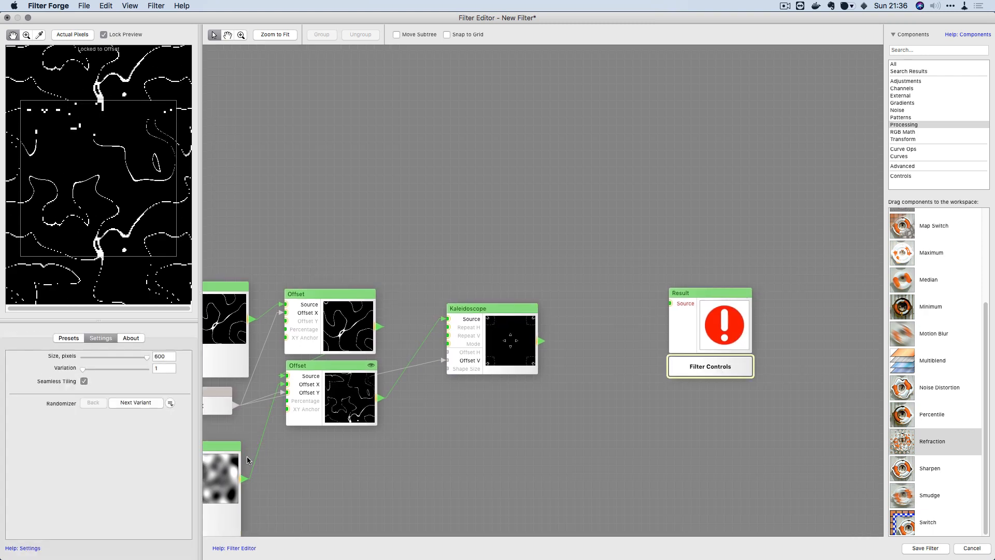
{"action": "left_click_drag", "start_coordinate": [533, 386], "coordinate": [715, 370]}
{"action": "left_click", "coordinate": [381, 386]}
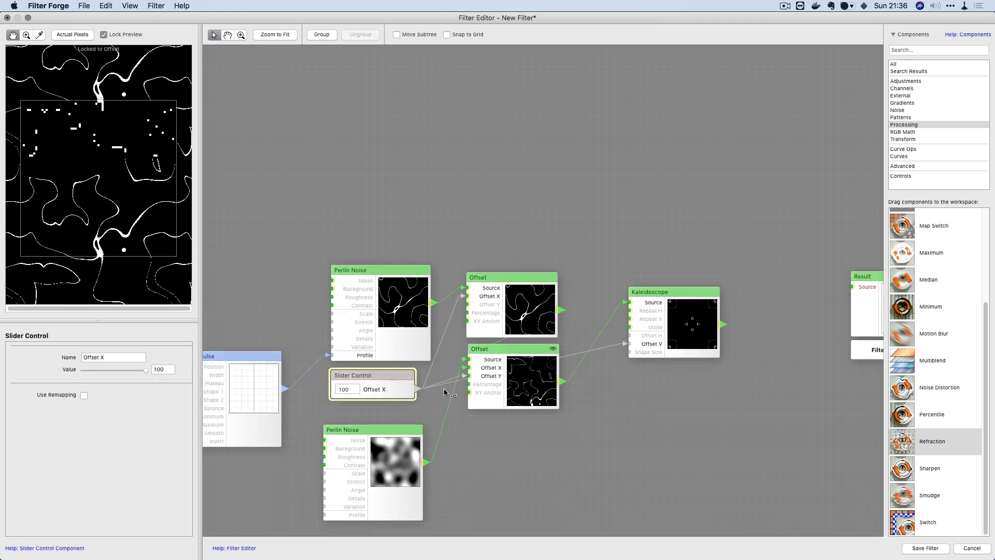
Step: Try a Percentage of 100 on the second Offset and move the Slider Control value from 100 to 0
{"action": "left_click", "coordinate": [501, 378]}
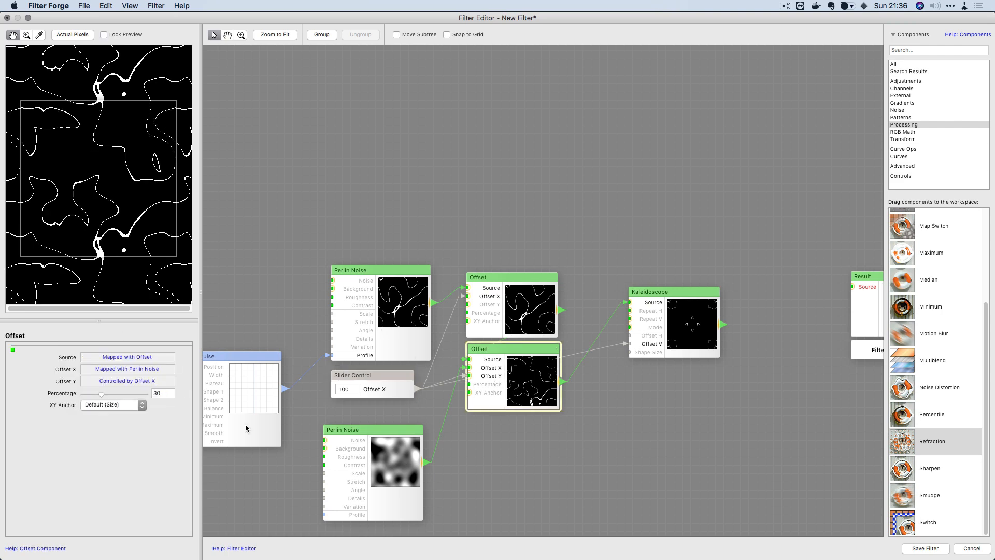
{"action": "left_click", "coordinate": [386, 390]}
{"action": "mouse_move", "coordinate": [144, 371]}
{"action": "left_mouse_down"}
{"action": "mouse_move", "coordinate": [44, 378]}
{"action": "mouse_move", "coordinate": [147, 371]}
{"action": "left_mouse_up"}
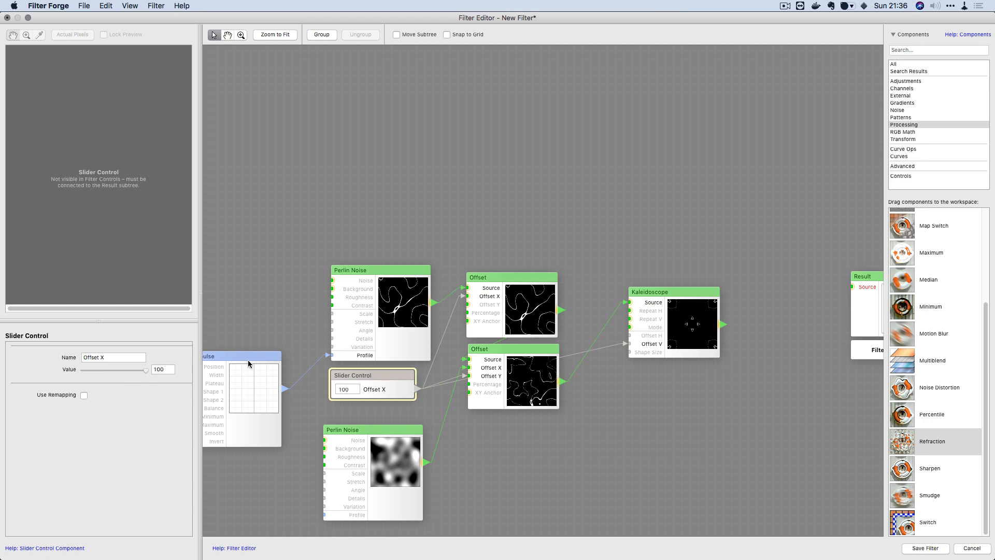
{"action": "left_click", "coordinate": [510, 388]}
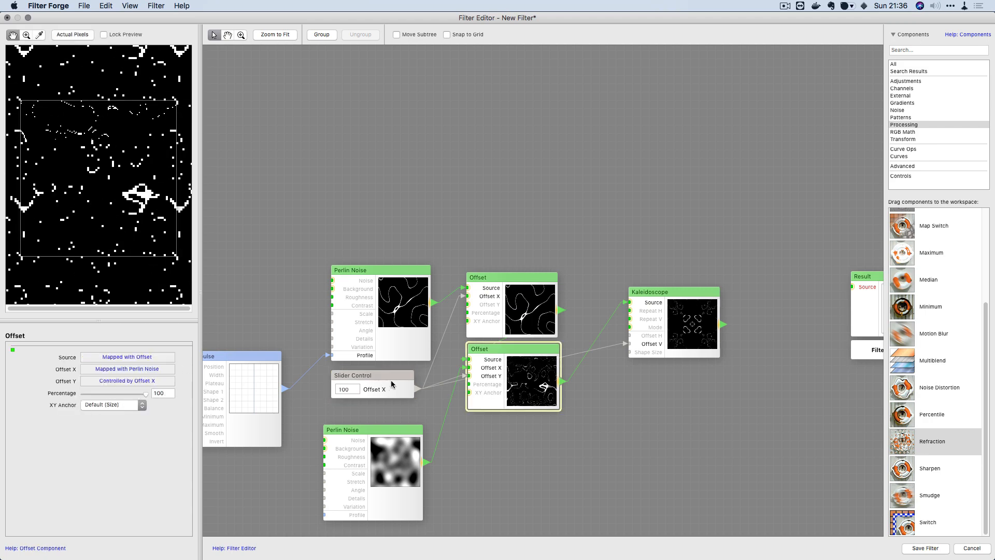
{"action": "left_click", "coordinate": [372, 383]}
{"action": "left_click_drag", "start_coordinate": [120, 370], "coordinate": [58, 376]}
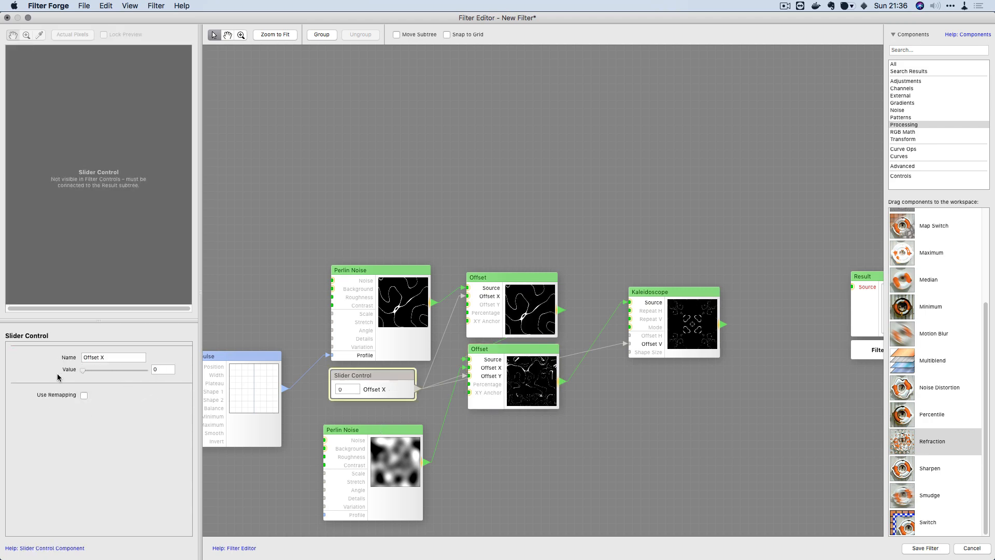
Step: Set the Slider Control value to 67, and the lower Perlin Noise's Contrast to 28 and Scale to 264
{"action": "left_click_drag", "start_coordinate": [128, 384], "coordinate": [87, 397]}
{"action": "left_click", "coordinate": [363, 486]}
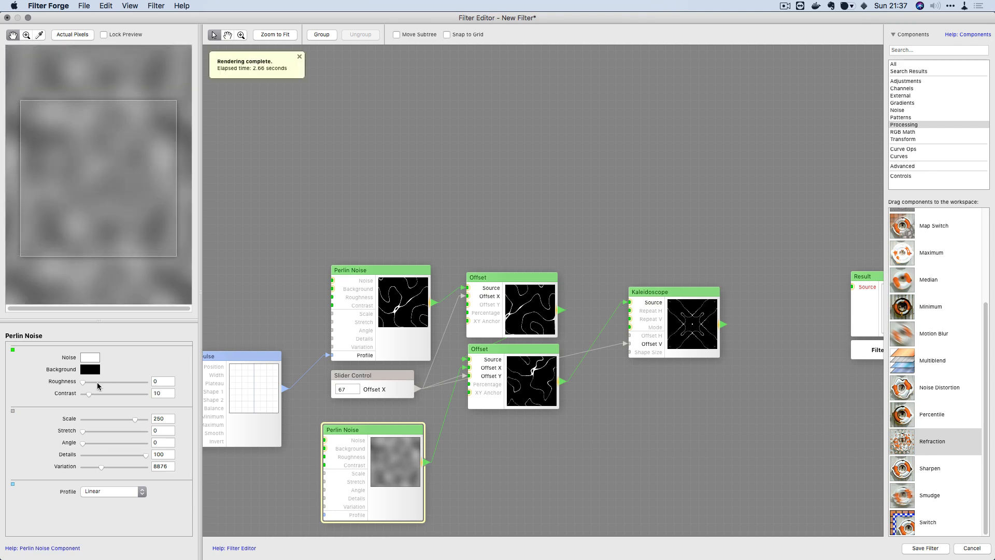
{"action": "left_click_drag", "start_coordinate": [93, 396], "coordinate": [138, 419]}
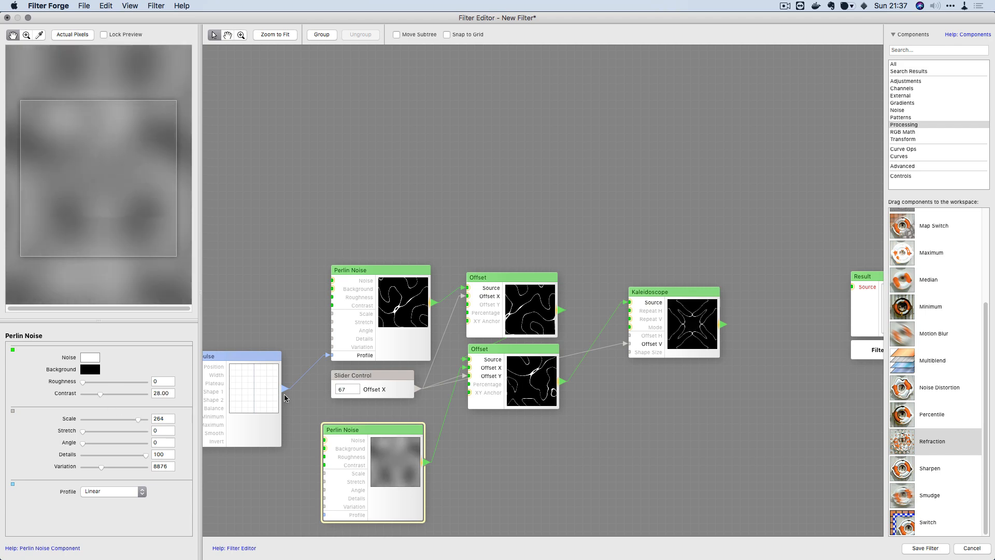
Step: Lock the preview to Kaleidoscope and set the Slider Control value to 71
{"action": "left_click", "coordinate": [378, 392]}
{"action": "double_click", "coordinate": [692, 336]}
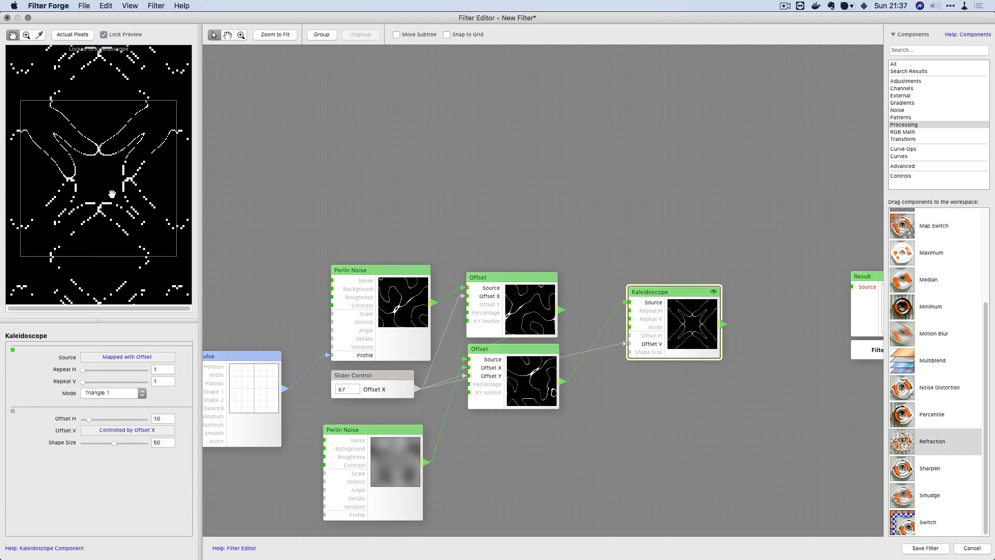
{"action": "scroll", "coordinate": [110, 192], "scroll_direction": "up", "scroll_amount": 2}
{"action": "scroll", "coordinate": [111, 193], "scroll_direction": "down", "scroll_amount": 2}
{"action": "left_click", "coordinate": [369, 388]}
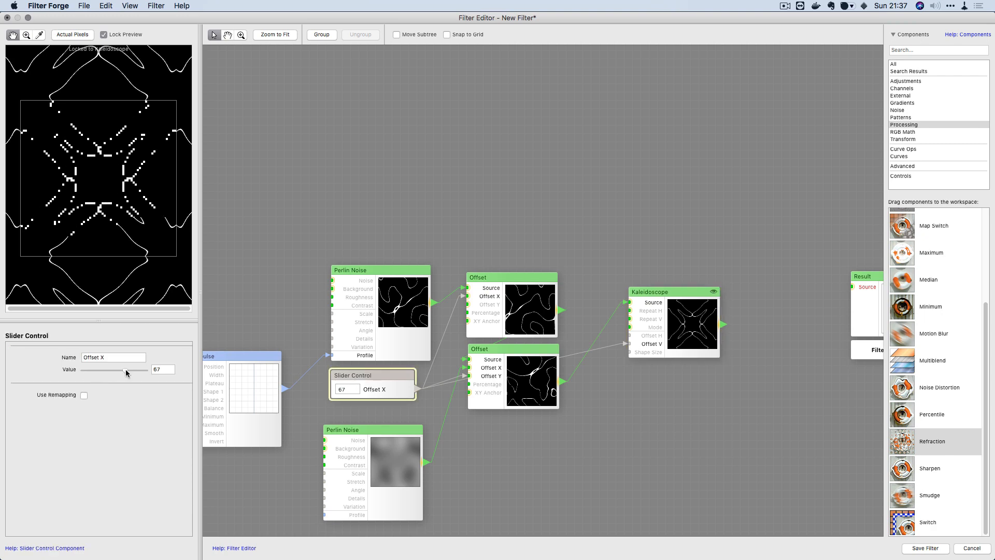
{"action": "mouse_move", "coordinate": [126, 371]}
{"action": "left_mouse_down"}
{"action": "mouse_move", "coordinate": [107, 373]}
{"action": "mouse_move", "coordinate": [128, 371]}
{"action": "left_mouse_up"}
Step: Move the Kaleidoscope component right beside the second Offset
{"action": "scroll", "coordinate": [518, 346], "scroll_direction": "up", "scroll_amount": 1}
{"action": "scroll", "coordinate": [518, 350], "scroll_direction": "right", "scroll_amount": 5}
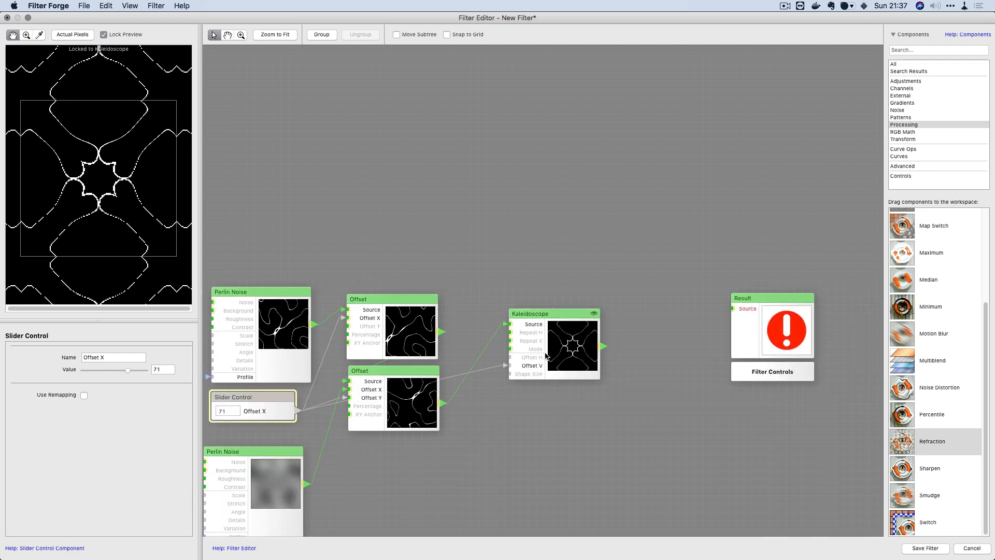
{"action": "left_click_drag", "start_coordinate": [547, 356], "coordinate": [503, 402]}
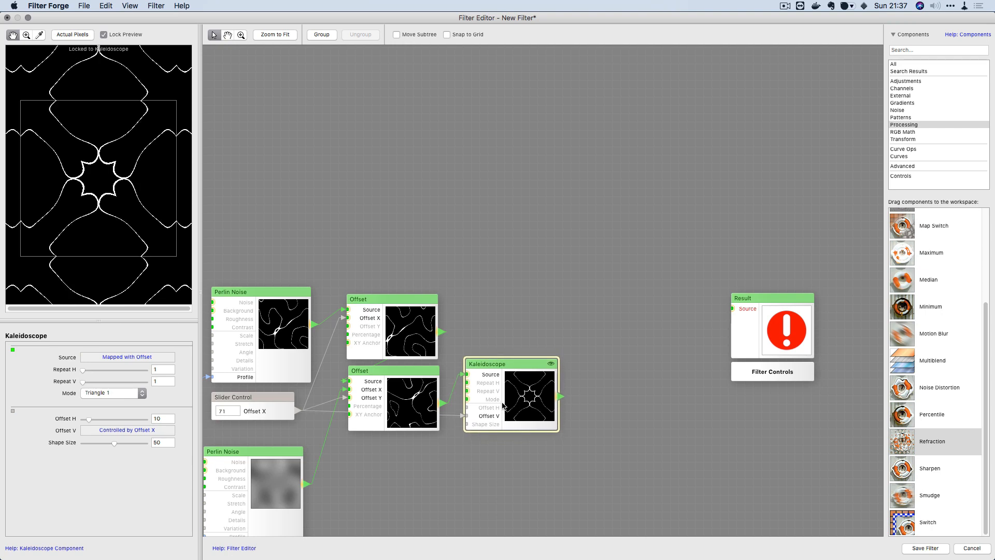
Step: Add a Bomber Plus pattern component with Kaleidoscope as its Particle and lock the preview to it
{"action": "left_click", "coordinate": [924, 119]}
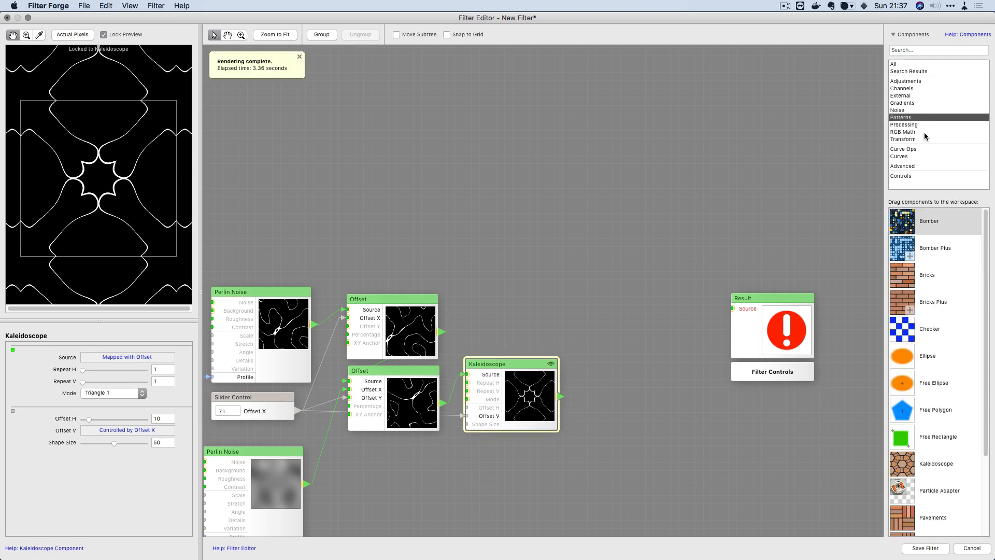
{"action": "left_click_drag", "start_coordinate": [911, 244], "coordinate": [646, 304]}
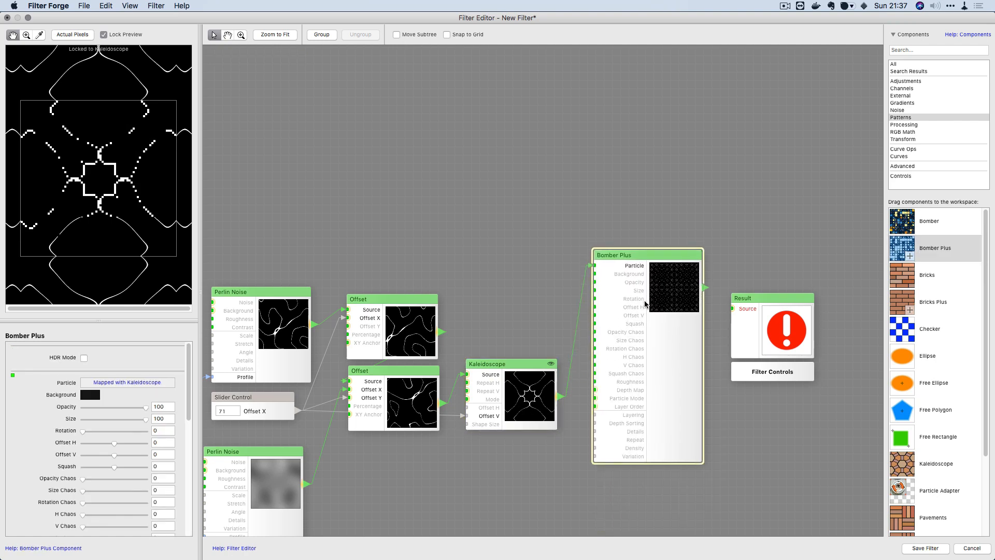
{"action": "scroll", "coordinate": [106, 171], "scroll_direction": "up", "scroll_amount": 2}
{"action": "scroll", "coordinate": [89, 162], "scroll_direction": "down", "scroll_amount": 2}
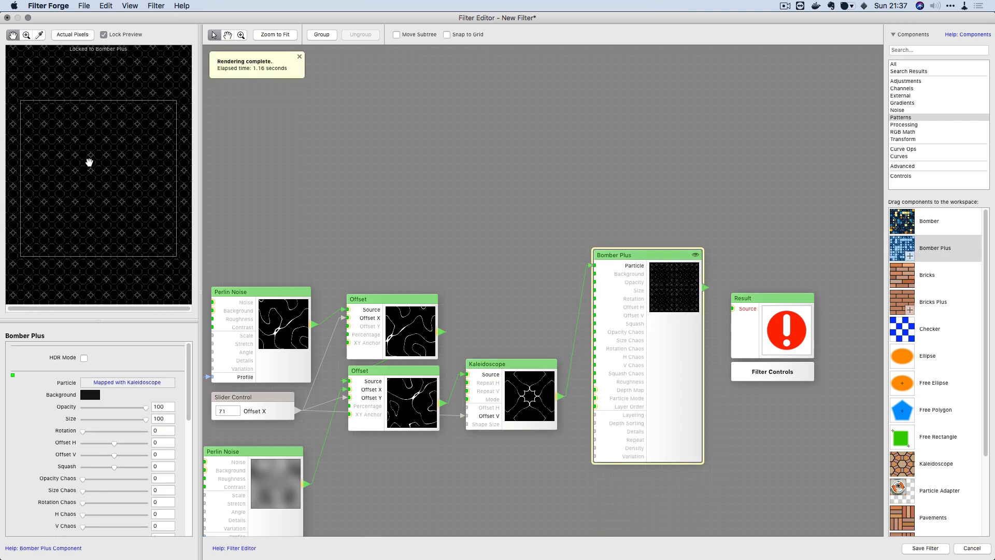
{"action": "scroll", "coordinate": [93, 168], "scroll_direction": "up", "scroll_amount": 1}
{"action": "scroll", "coordinate": [101, 441], "scroll_direction": "down", "scroll_amount": 6}
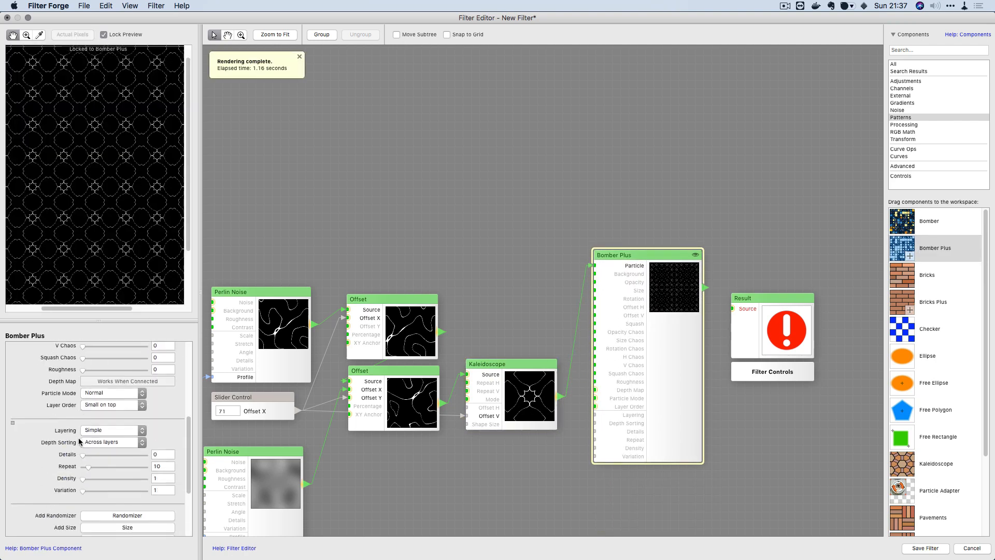
Step: Set the upper Perlin Noise's Background color to light grey E1E1E1
{"action": "left_click_drag", "start_coordinate": [250, 416], "coordinate": [409, 448]}
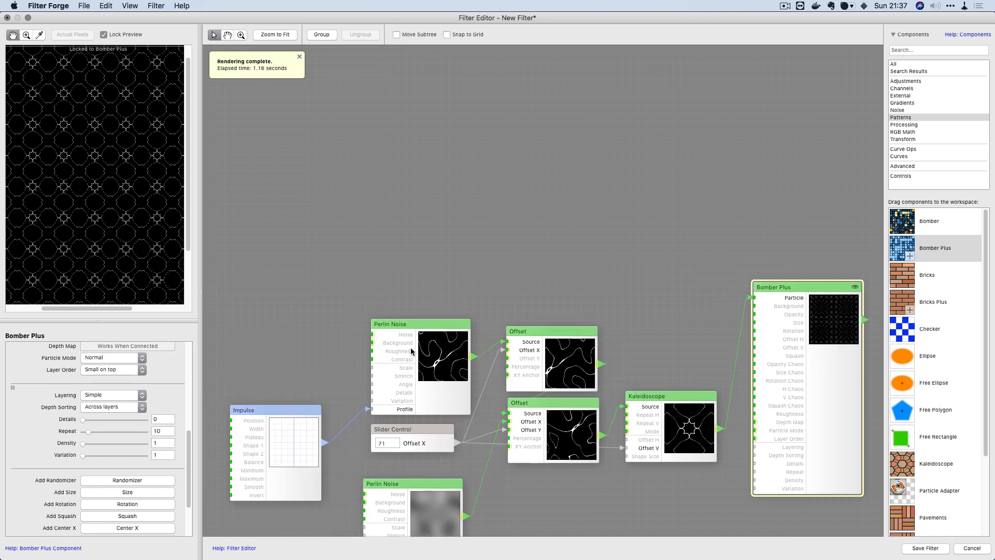
{"action": "left_click", "coordinate": [411, 351]}
{"action": "left_click", "coordinate": [91, 370]}
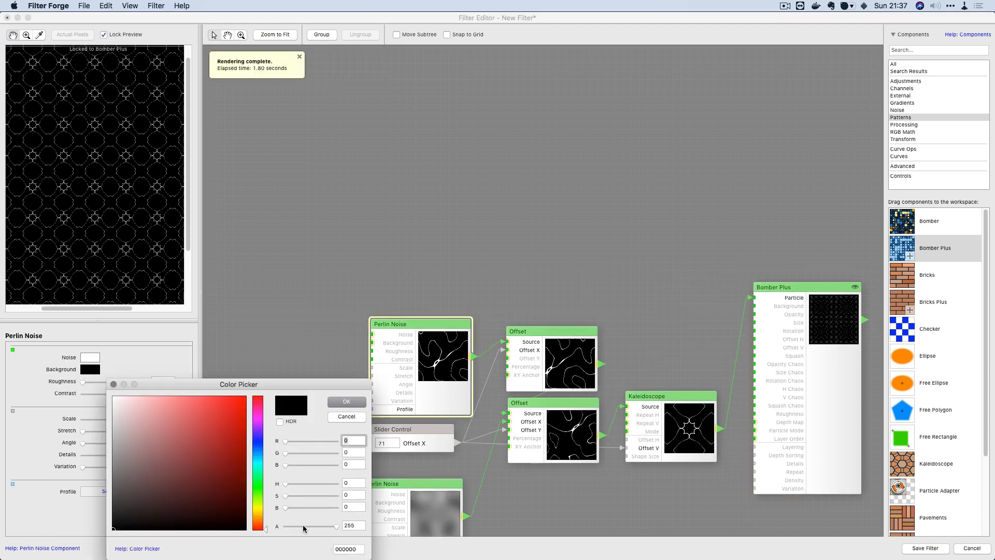
{"action": "left_click_drag", "start_coordinate": [107, 415], "coordinate": [102, 414]}
{"action": "mouse_move", "coordinate": [93, 467]}
{"action": "left_mouse_down"}
{"action": "mouse_move", "coordinate": [92, 477]}
{"action": "mouse_move", "coordinate": [77, 408]}
{"action": "left_mouse_up"}
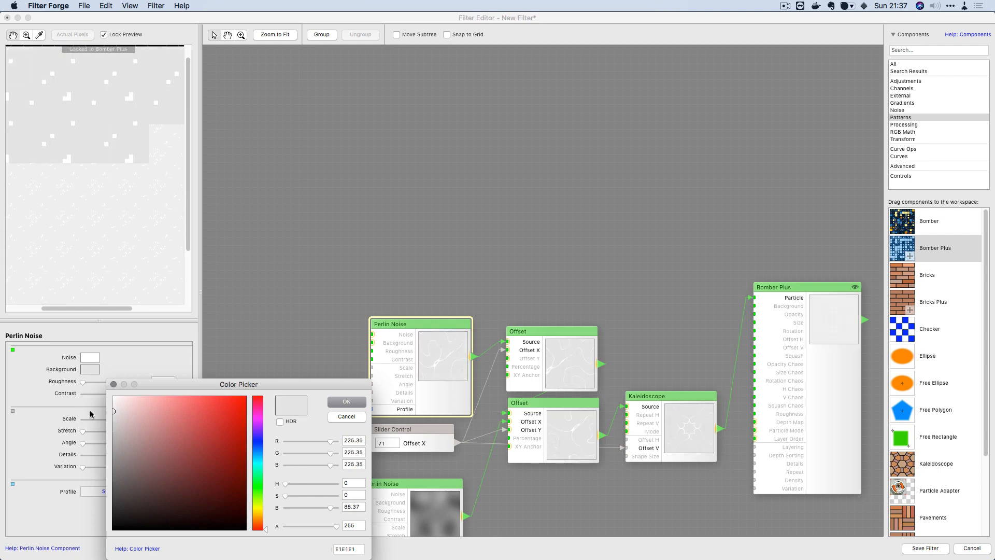
{"action": "left_click", "coordinate": [334, 402]}
Step: Set the upper Perlin Noise's Noise color to black (000000)
{"action": "left_click", "coordinate": [90, 360]}
{"action": "left_click", "coordinate": [114, 528]}
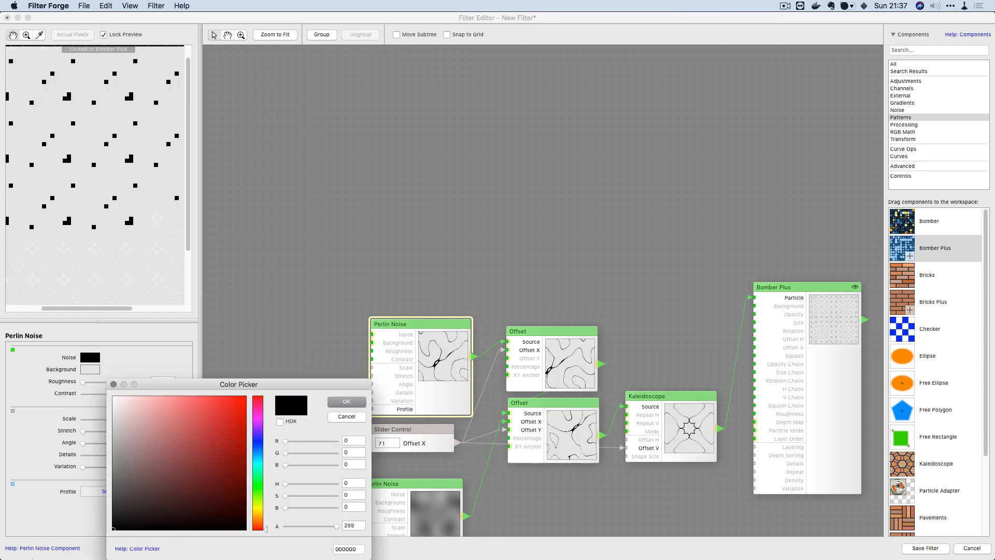
{"action": "key", "text": "Return"}
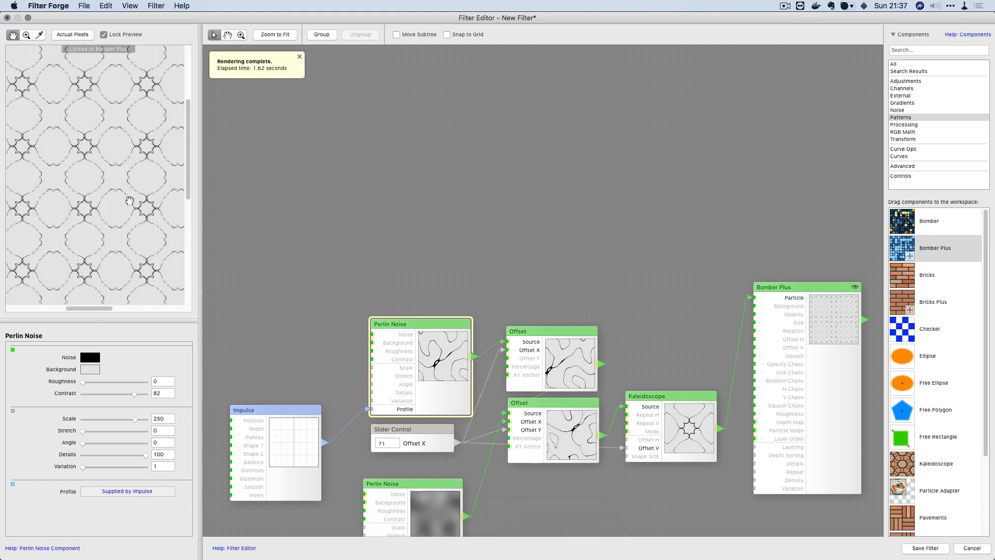
Step: Set the Impulse component's Width to 4 to thicken the pattern lines
{"action": "left_click", "coordinate": [295, 484]}
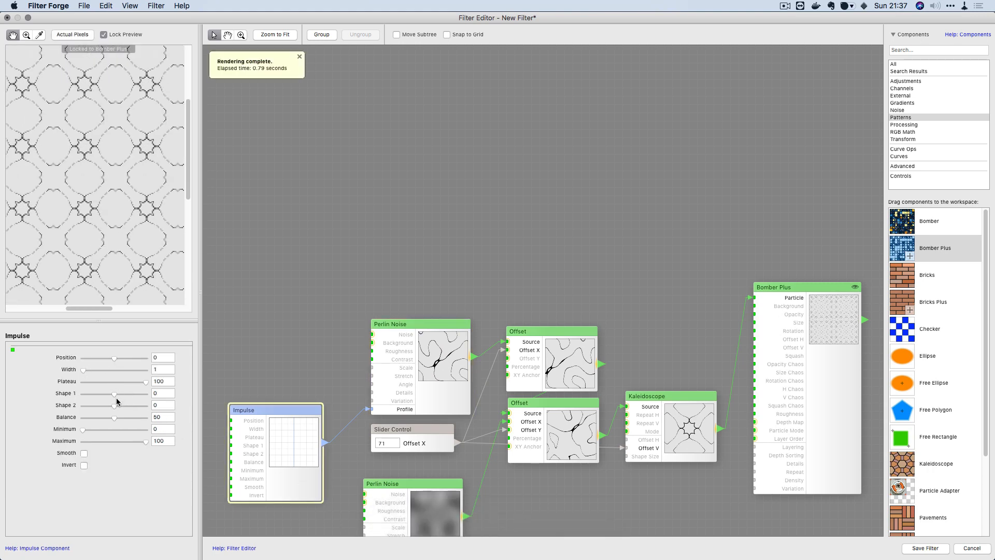
{"action": "left_click", "coordinate": [85, 370]}
{"action": "scroll", "coordinate": [103, 170], "scroll_direction": "down", "scroll_amount": 2}
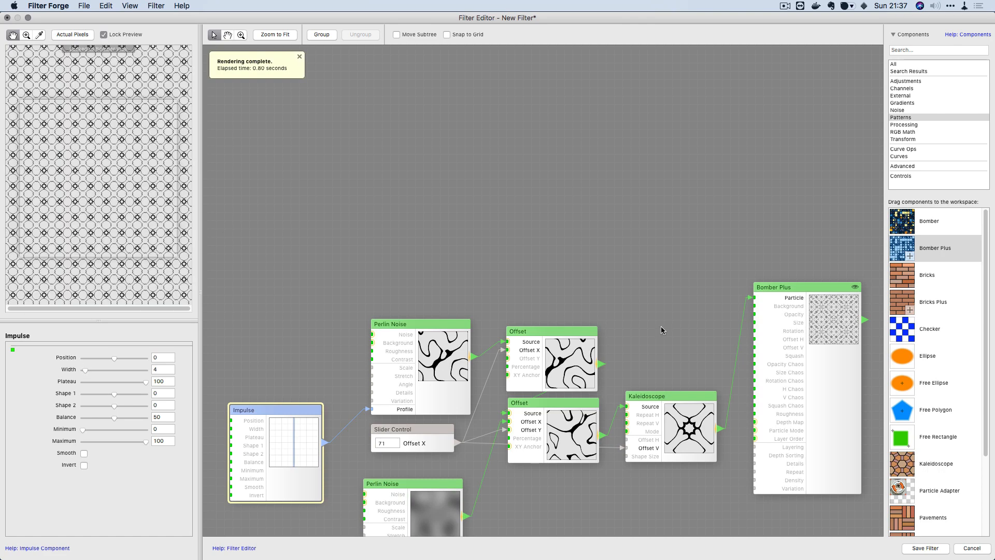
Step: Set the Bomber Plus component's Repeat to 4
{"action": "left_click", "coordinate": [813, 348]}
{"action": "scroll", "coordinate": [101, 458], "scroll_direction": "down", "scroll_amount": 10}
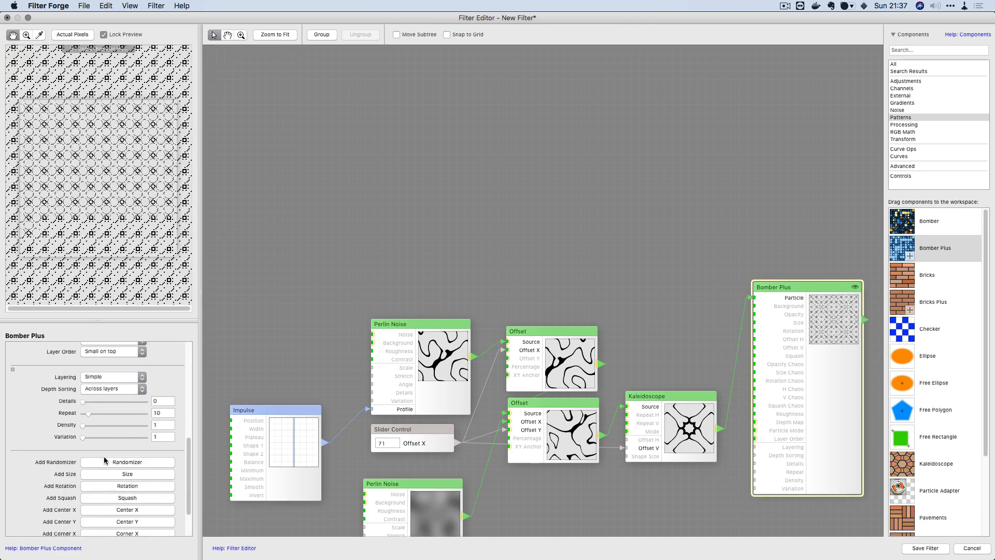
{"action": "left_click", "coordinate": [84, 374]}
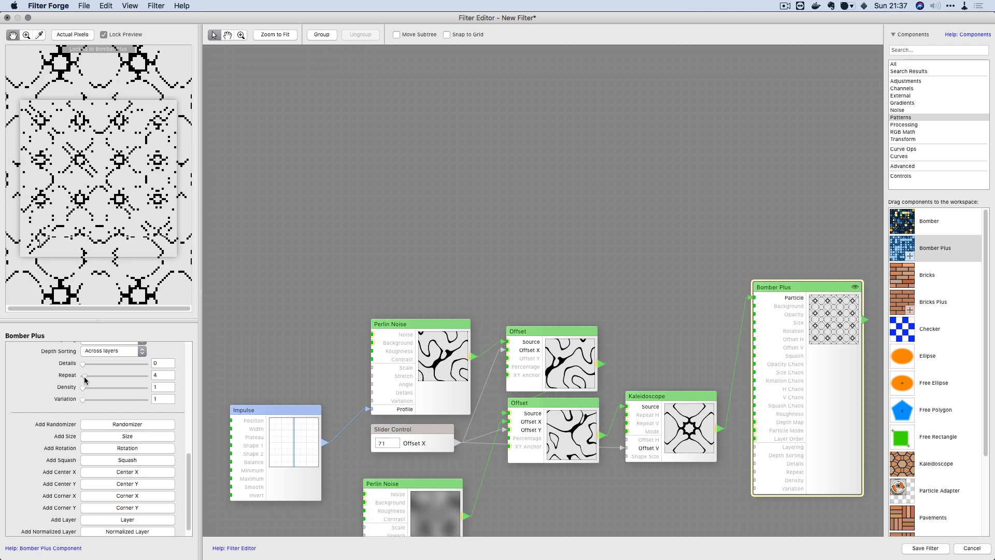
Step: Set the Offset X slider control's value to 62
{"action": "left_click", "coordinate": [394, 430]}
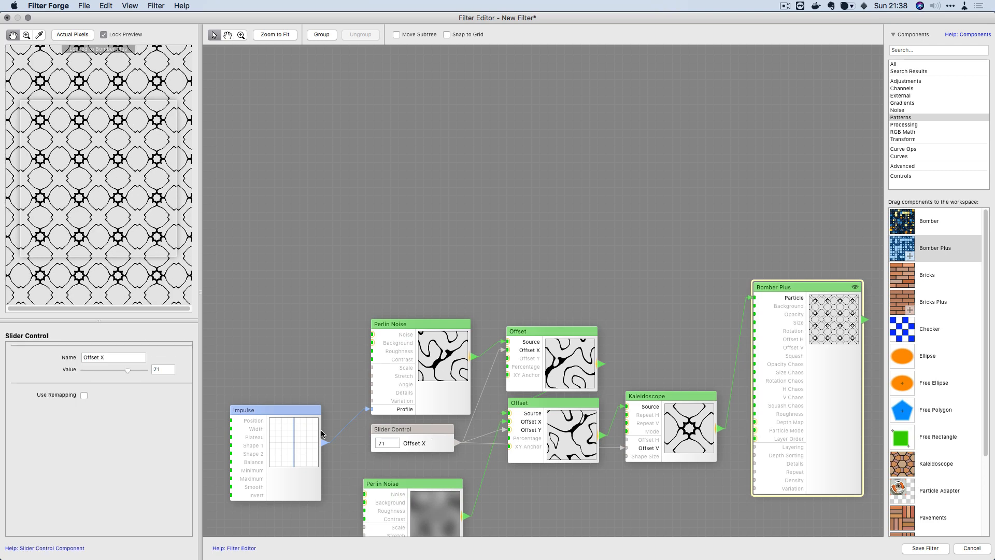
{"action": "left_click_drag", "start_coordinate": [127, 371], "coordinate": [122, 367]}
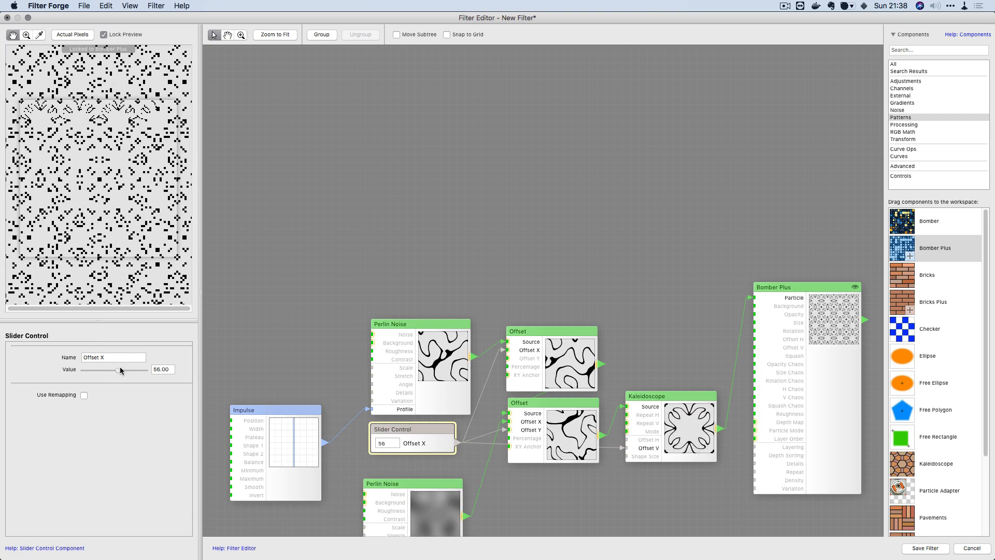
{"action": "scroll", "coordinate": [115, 186], "scroll_direction": "up", "scroll_amount": 3}
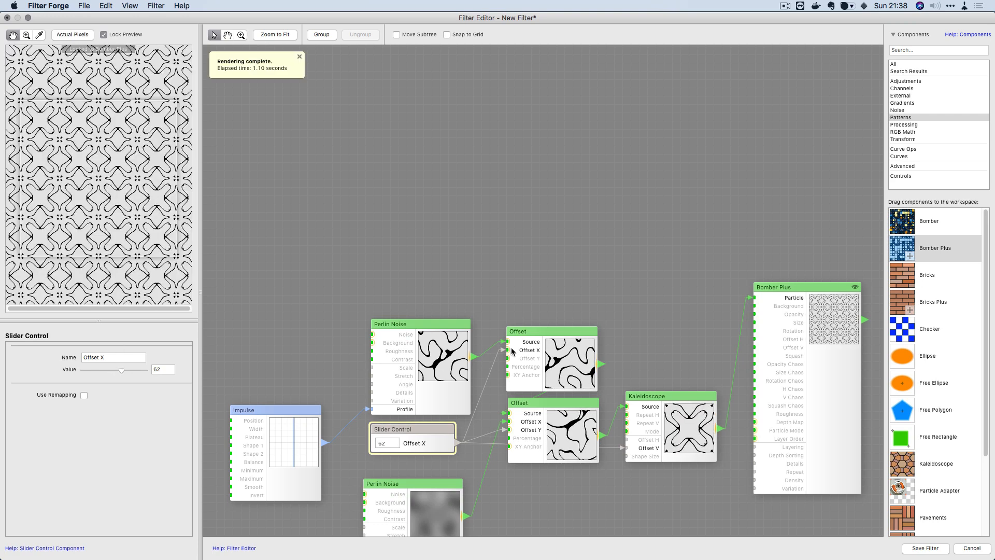
Step: Reduce the Bomber Plus component's particle Size to 75 to leave gaps between the tiles
{"action": "scroll", "coordinate": [509, 349], "scroll_direction": "right", "scroll_amount": 5}
{"action": "scroll", "coordinate": [509, 349], "scroll_direction": "down", "scroll_amount": 1}
{"action": "left_click", "coordinate": [643, 329]}
{"action": "scroll", "coordinate": [115, 452], "scroll_direction": "down", "scroll_amount": 10}
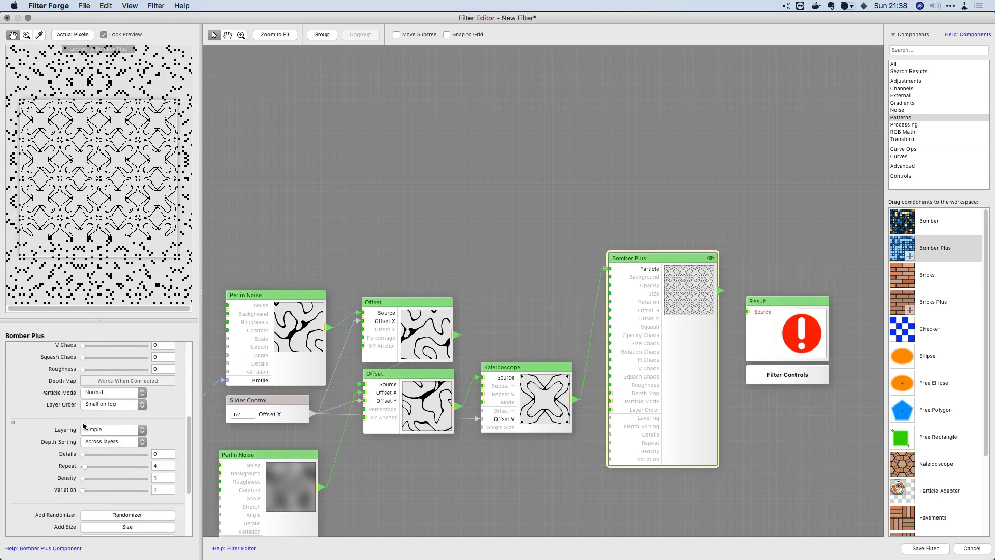
{"action": "scroll", "coordinate": [115, 452], "scroll_direction": "up", "scroll_amount": 4}
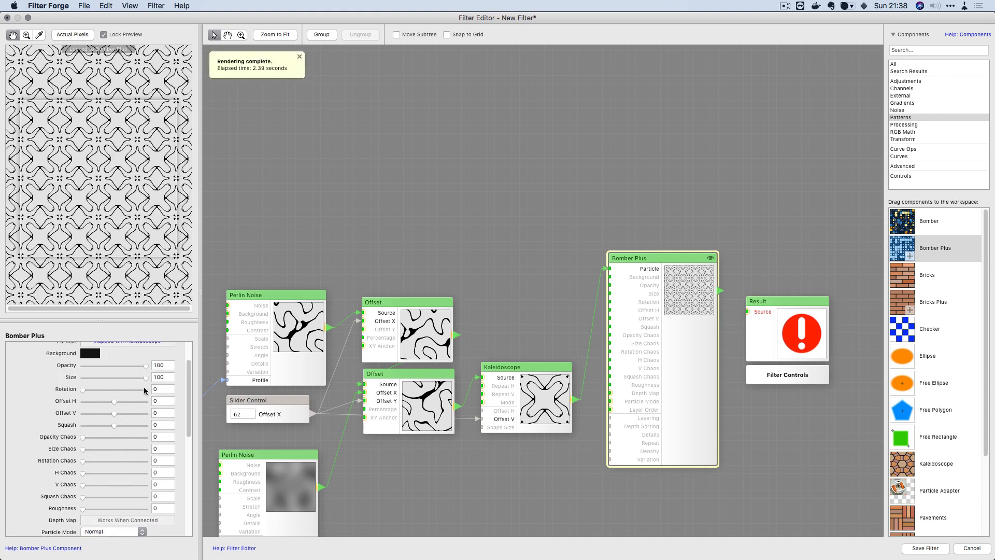
{"action": "left_click_drag", "start_coordinate": [146, 377], "coordinate": [136, 382]}
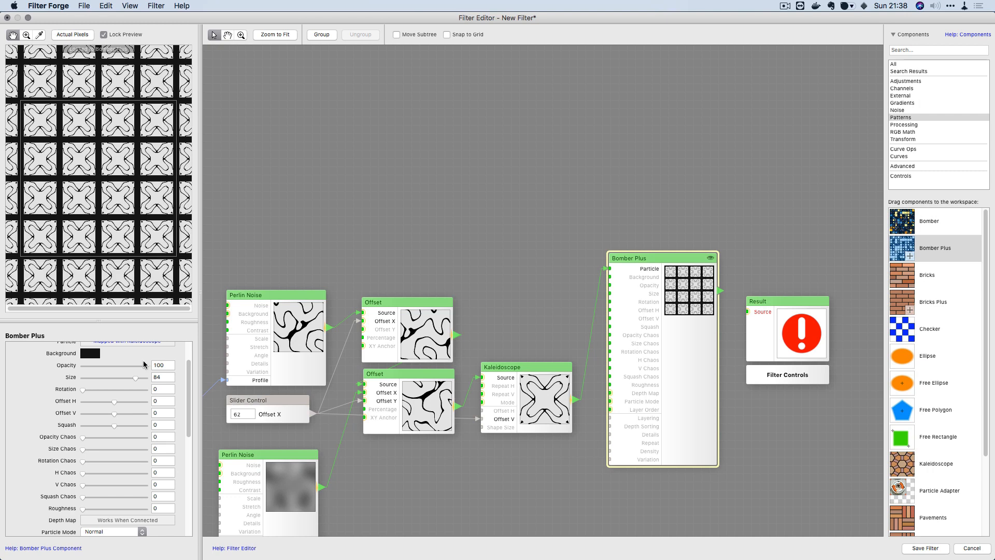
{"action": "left_click_drag", "start_coordinate": [136, 378], "coordinate": [131, 379]}
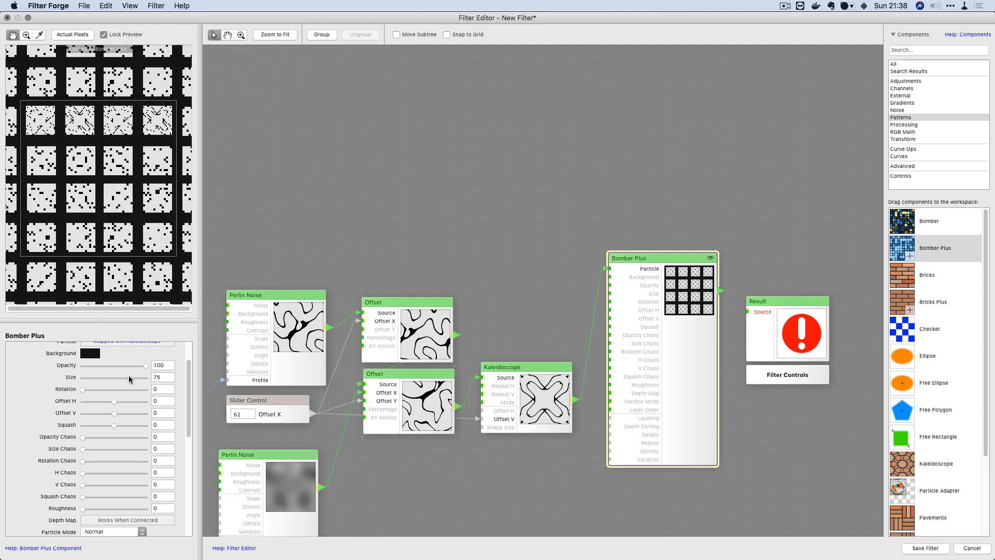
Step: Set the Bomber Plus component's Repeat to 7
{"action": "scroll", "coordinate": [71, 421], "scroll_direction": "down", "scroll_amount": 3}
{"action": "scroll", "coordinate": [72, 430], "scroll_direction": "down", "scroll_amount": 5}
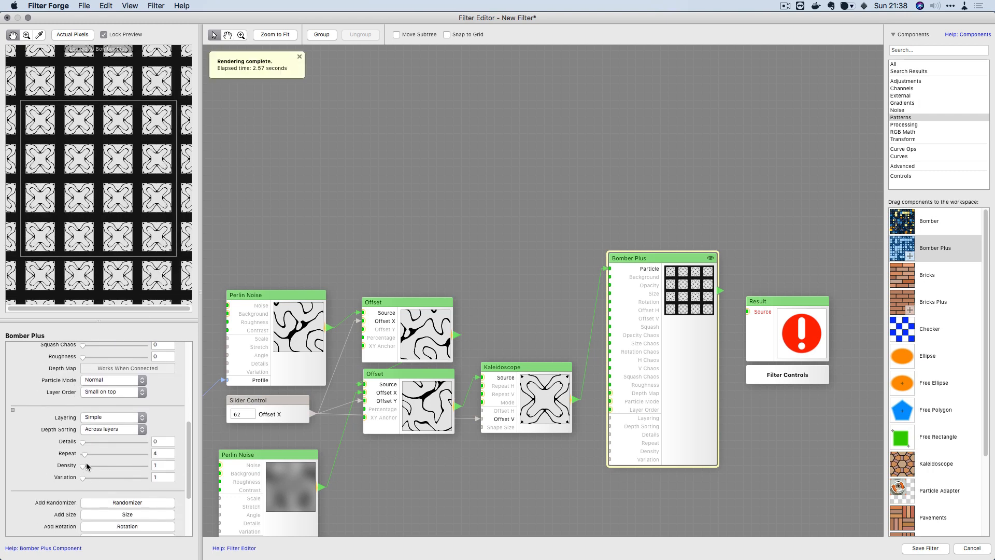
{"action": "left_click_drag", "start_coordinate": [86, 454], "coordinate": [88, 455]}
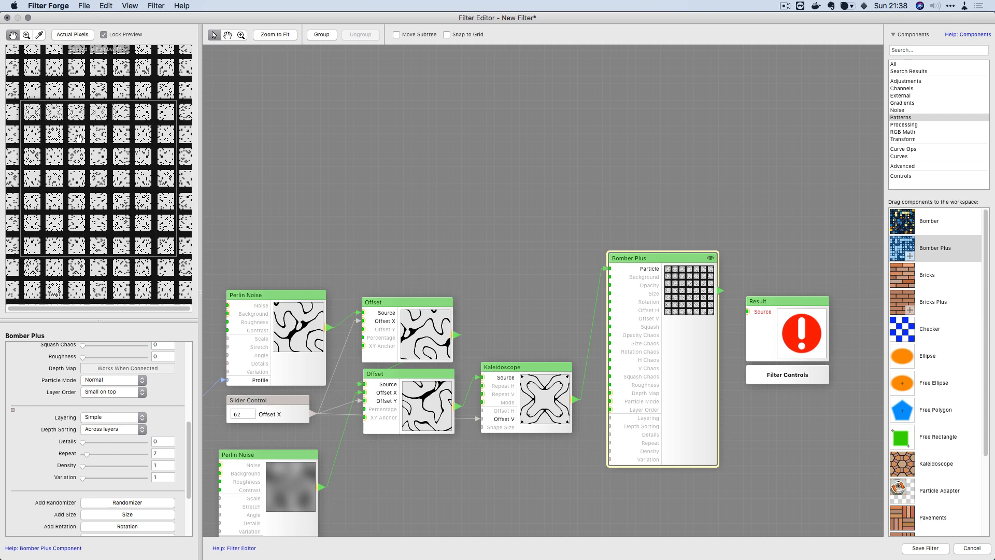
{"action": "scroll", "coordinate": [79, 139], "scroll_direction": "up", "scroll_amount": 3}
{"action": "scroll", "coordinate": [78, 139], "scroll_direction": "down", "scroll_amount": 3}
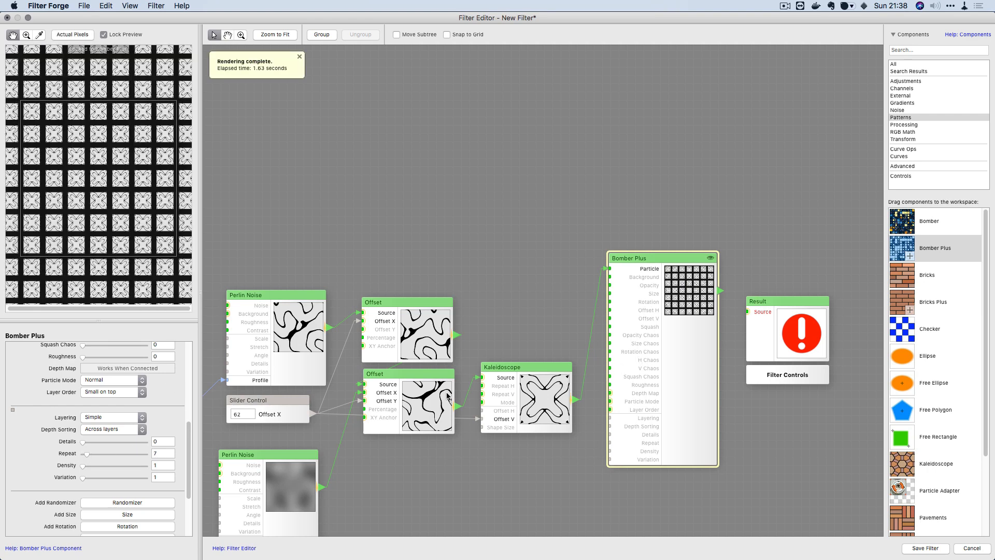
Step: Add a Randomizer linked to Bomber Plus and connect it to the upper Offset's Offset Y input
{"action": "scroll", "coordinate": [160, 436], "scroll_direction": "down", "scroll_amount": 4}
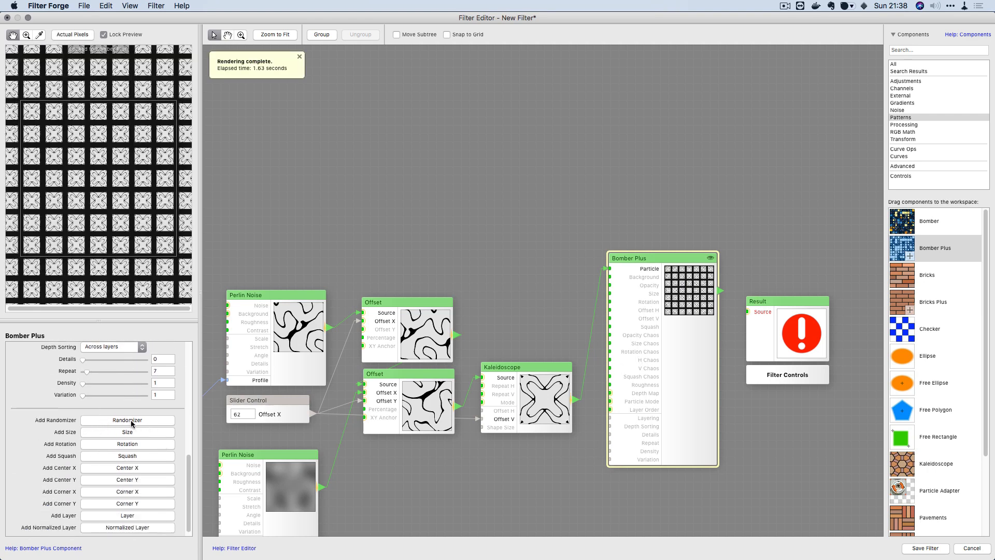
{"action": "left_click", "coordinate": [131, 421]}
{"action": "left_click_drag", "start_coordinate": [658, 256], "coordinate": [363, 329]}
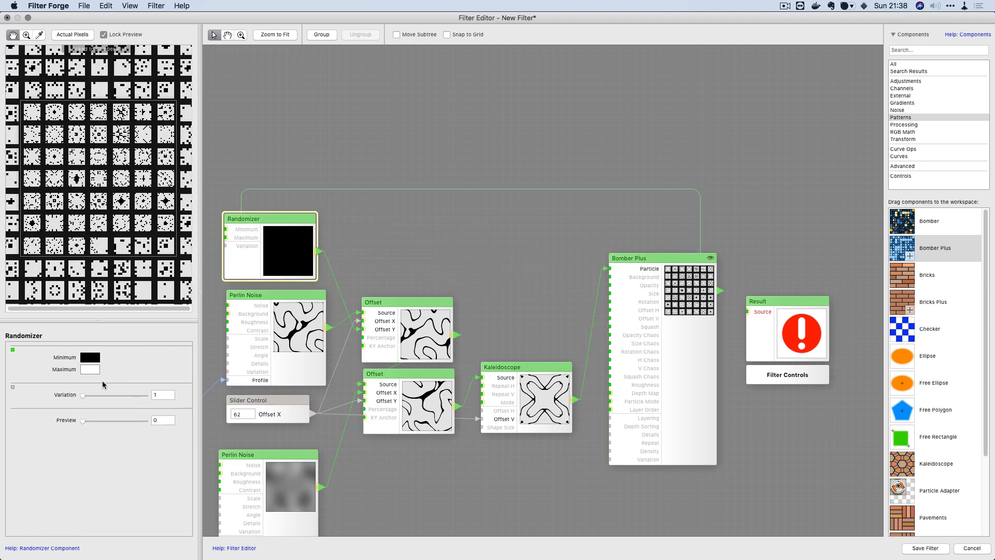
Step: Set the Randomizer's Maximum to an HDR color with a brightness of 10
{"action": "left_click", "coordinate": [96, 369]}
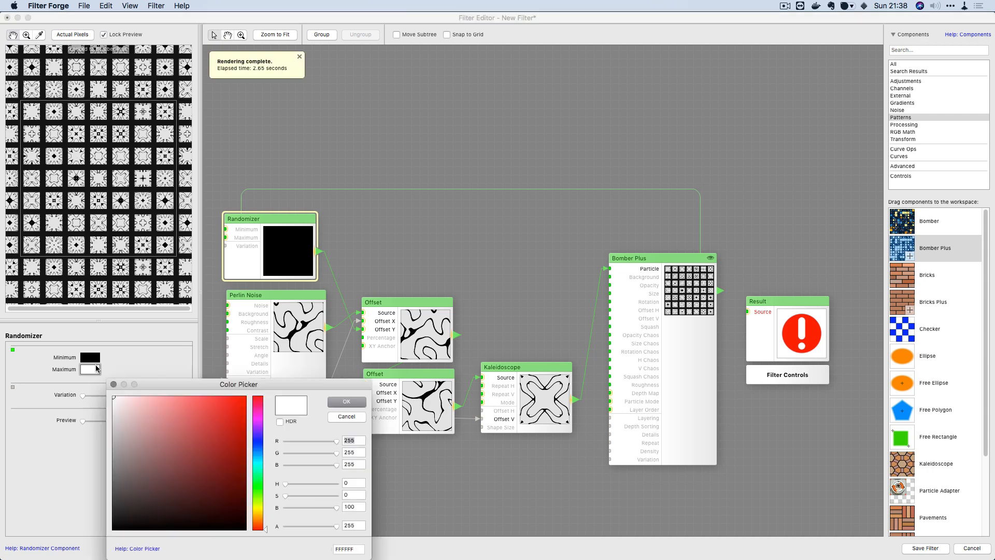
{"action": "left_click", "coordinate": [279, 422]}
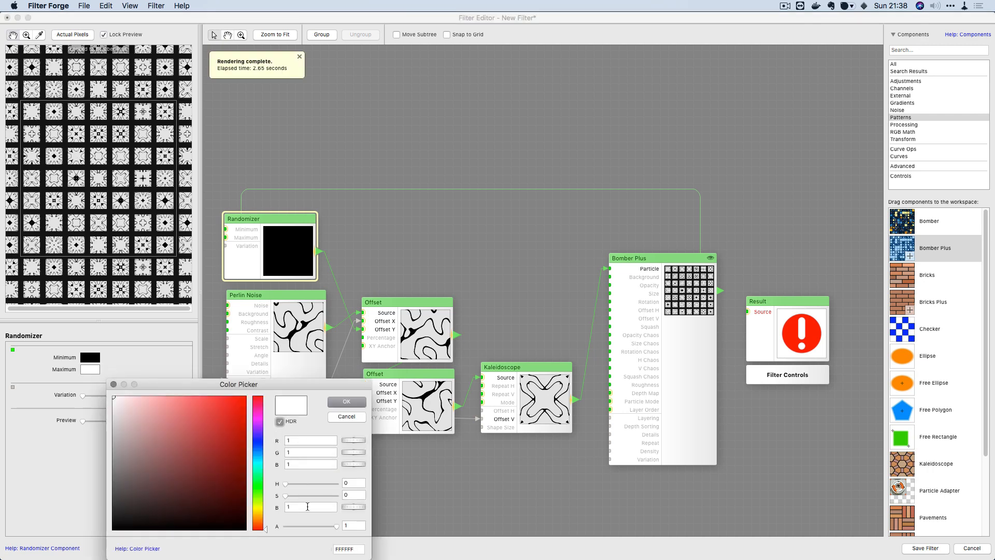
{"action": "type", "text": "10"}
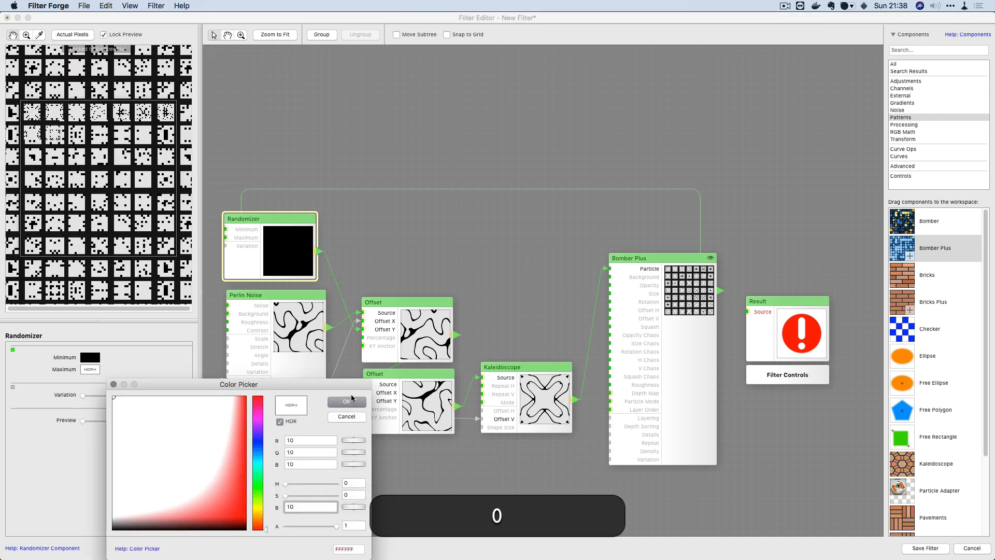
{"action": "left_click", "coordinate": [350, 401]}
{"action": "scroll", "coordinate": [73, 166], "scroll_direction": "up", "scroll_amount": 3}
{"action": "scroll", "coordinate": [73, 167], "scroll_direction": "down", "scroll_amount": 3}
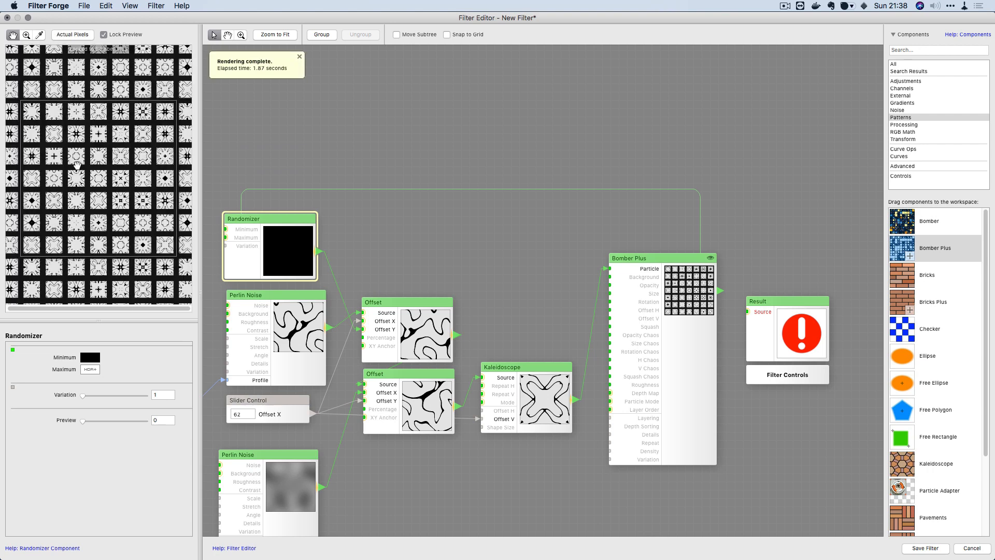
Step: Set the upper Perlin Noise's Contrast to 100 and its Scale to 252
{"action": "left_click_drag", "start_coordinate": [237, 329], "coordinate": [323, 344]}
{"action": "left_click", "coordinate": [323, 343]}
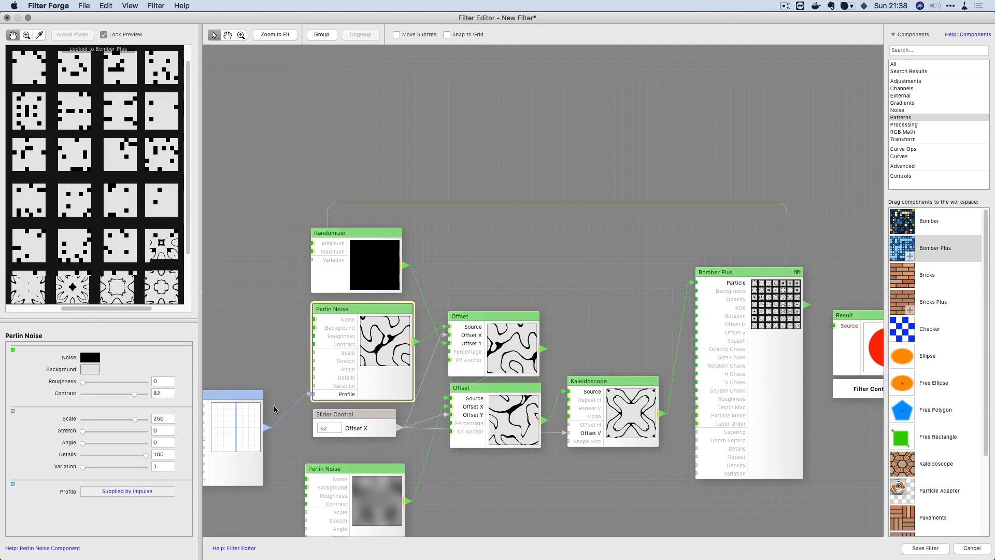
{"action": "left_click_drag", "start_coordinate": [131, 396], "coordinate": [136, 419]}
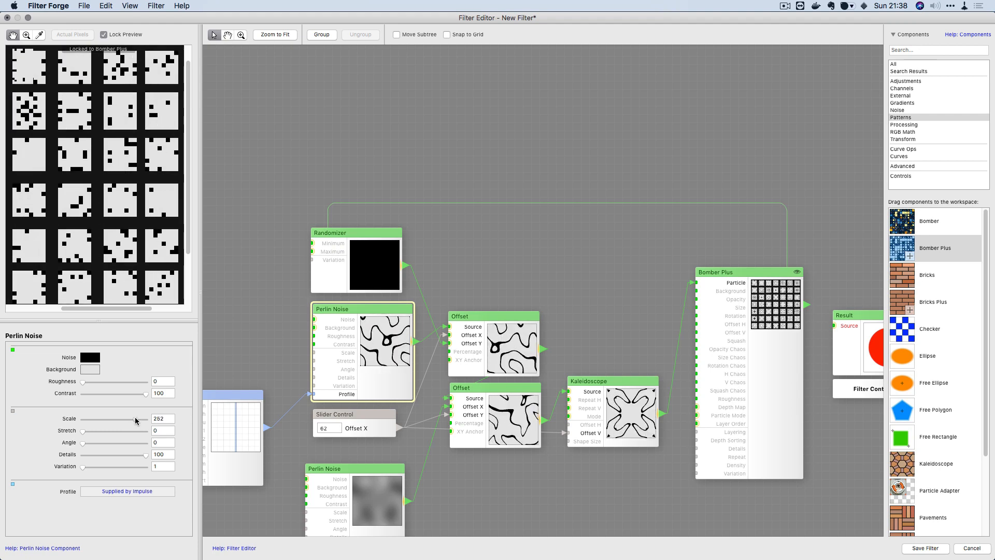
Step: Set the Impulse component's Width to 11 to thicken the tile patterns
{"action": "left_click", "coordinate": [224, 412]}
{"action": "left_click_drag", "start_coordinate": [86, 368], "coordinate": [89, 369]}
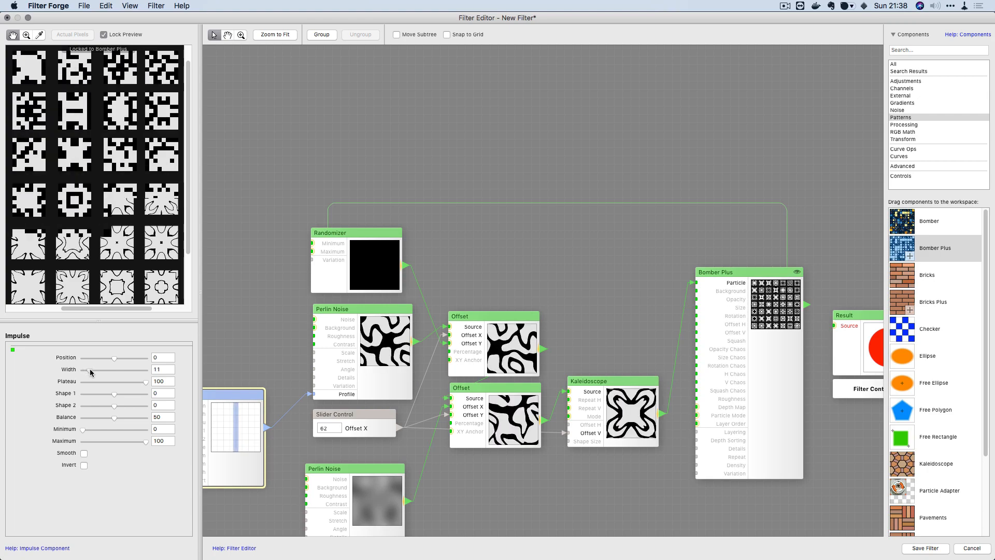
{"action": "scroll", "coordinate": [87, 165], "scroll_direction": "down", "scroll_amount": 3}
{"action": "scroll", "coordinate": [87, 165], "scroll_direction": "up", "scroll_amount": 3}
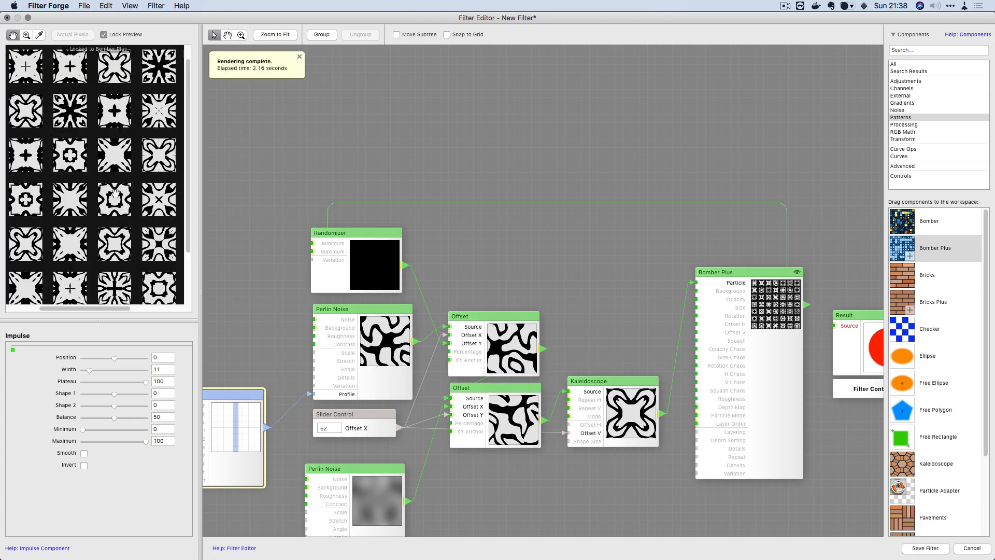
Step: Set the Offset X slider control's value to 58
{"action": "left_click", "coordinate": [353, 414]}
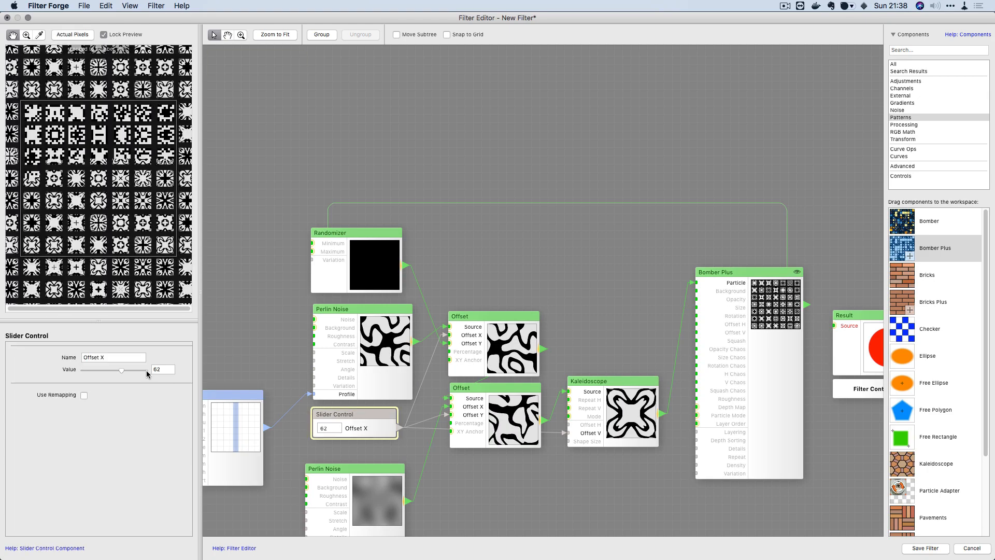
{"action": "mouse_move", "coordinate": [123, 370]}
{"action": "left_mouse_down"}
{"action": "mouse_move", "coordinate": [103, 372]}
{"action": "mouse_move", "coordinate": [136, 372]}
{"action": "mouse_move", "coordinate": [89, 374]}
{"action": "mouse_move", "coordinate": [119, 373]}
{"action": "left_mouse_up"}
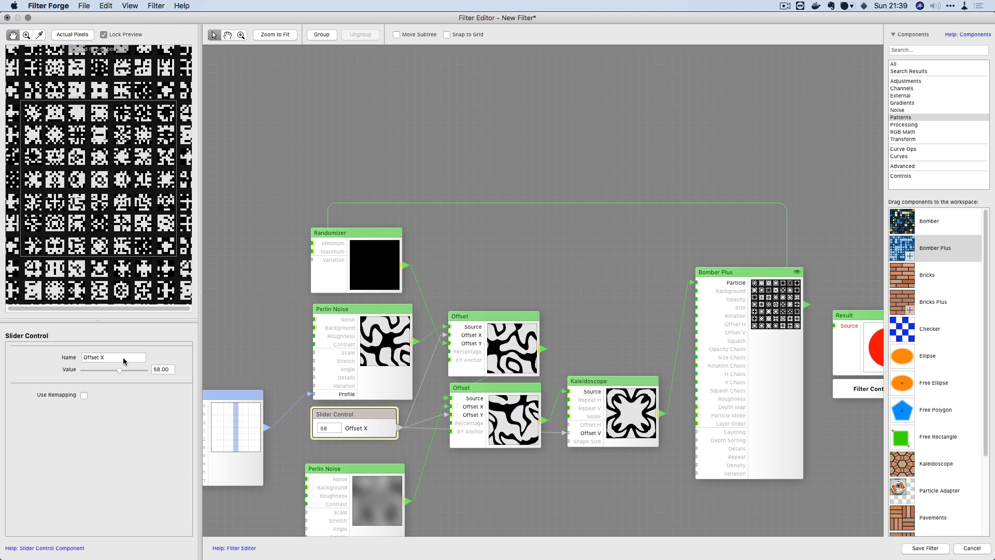
Step: Try the Triangle 2 mode on the Kaleidoscope, and set its Mode to Square
{"action": "left_click", "coordinate": [616, 437]}
{"action": "left_click", "coordinate": [109, 401]}
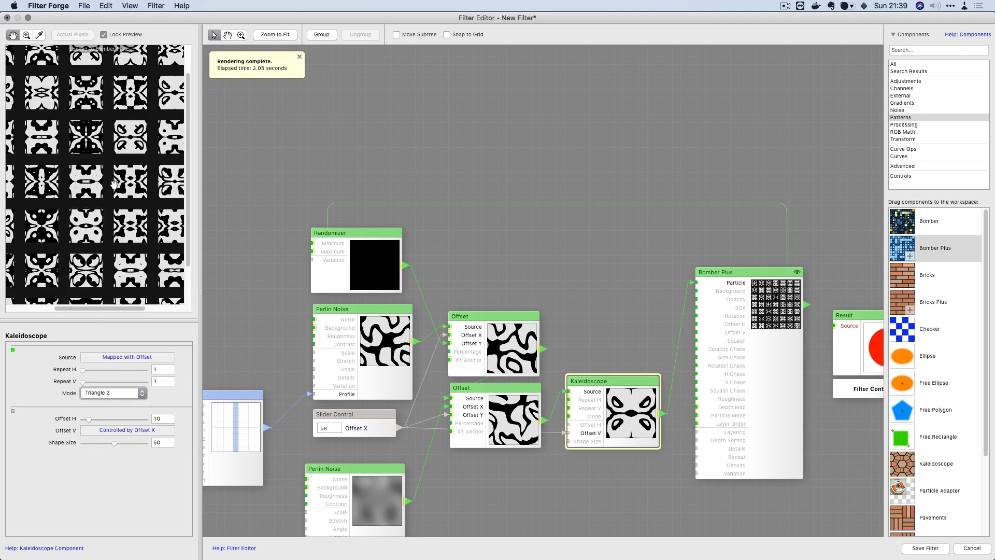
{"action": "left_click", "coordinate": [109, 393]}
{"action": "left_click", "coordinate": [104, 380]}
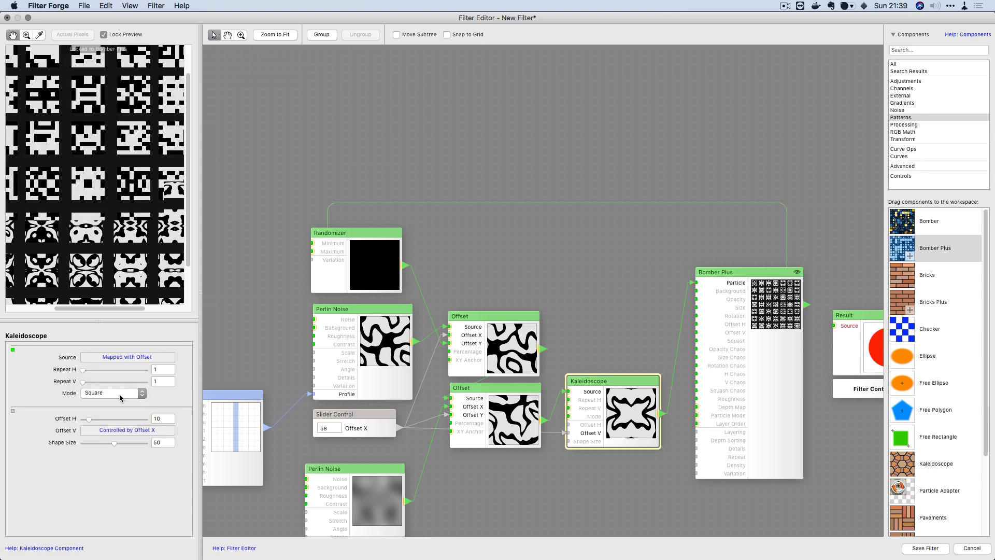
{"action": "left_click_drag", "start_coordinate": [65, 144], "coordinate": [90, 165]}
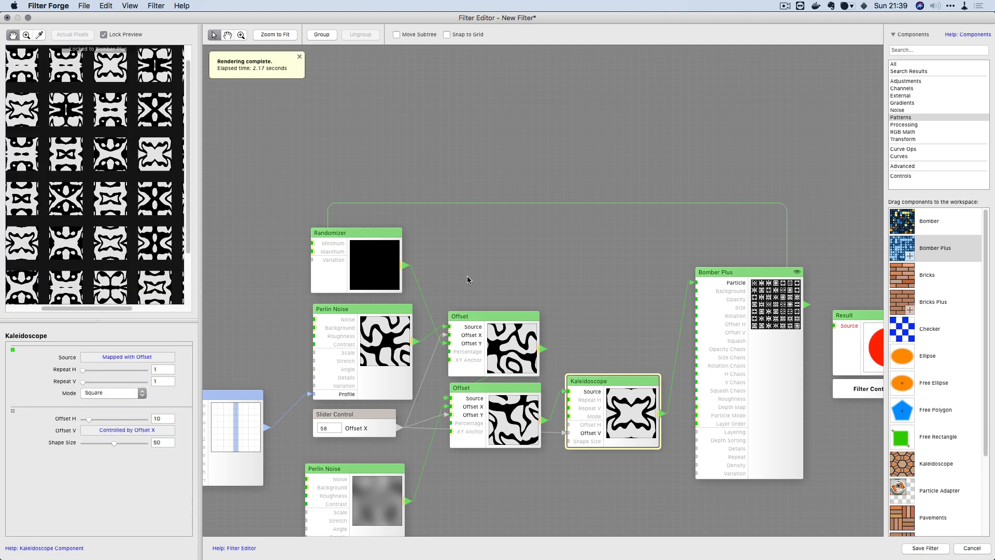
Step: Add a second Randomizer linked to Bomber Plus below the lower Offset component
{"action": "scroll", "coordinate": [549, 307], "scroll_direction": "right", "scroll_amount": 5}
{"action": "left_click", "coordinate": [597, 309]}
{"action": "scroll", "coordinate": [597, 310], "scroll_direction": "down", "scroll_amount": 3}
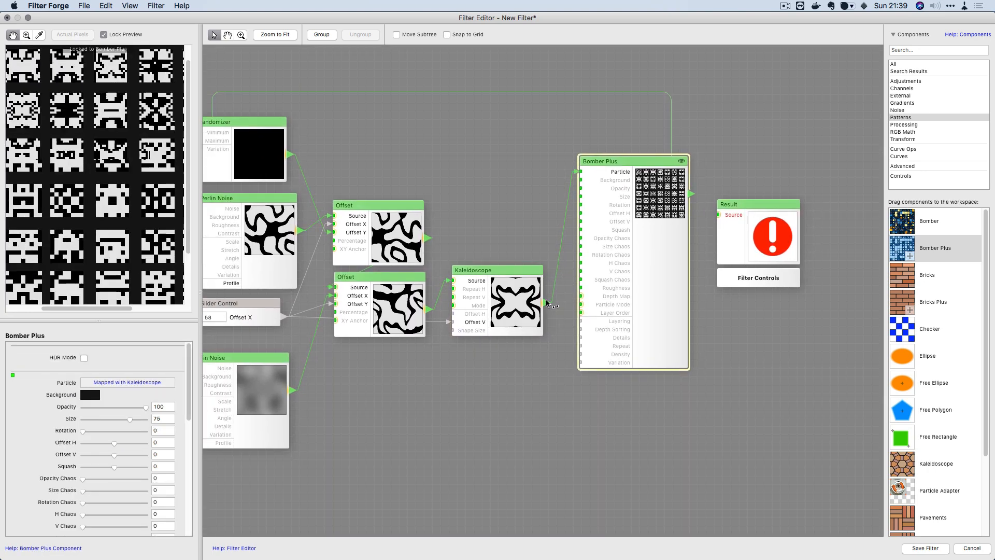
{"action": "scroll", "coordinate": [107, 428], "scroll_direction": "down", "scroll_amount": 8}
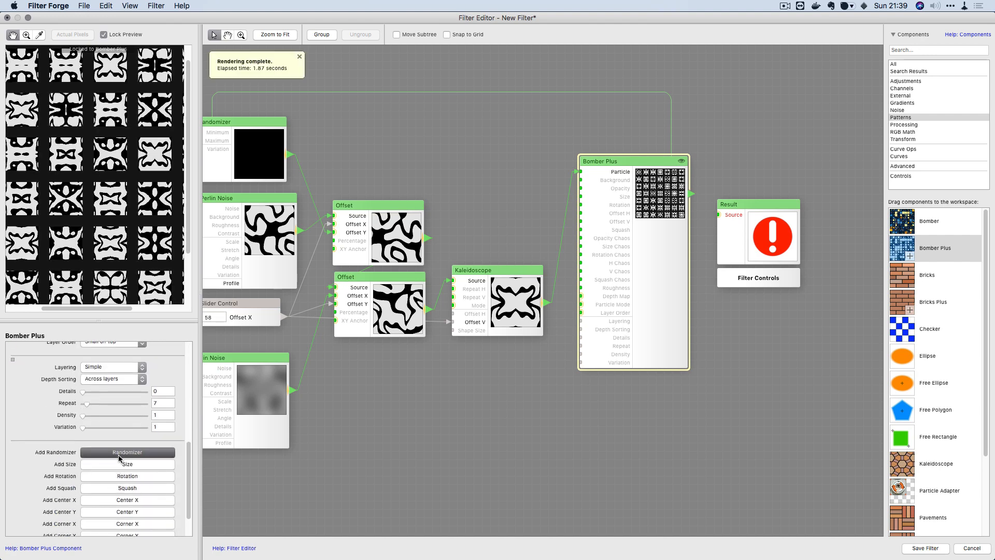
{"action": "left_click", "coordinate": [119, 458]}
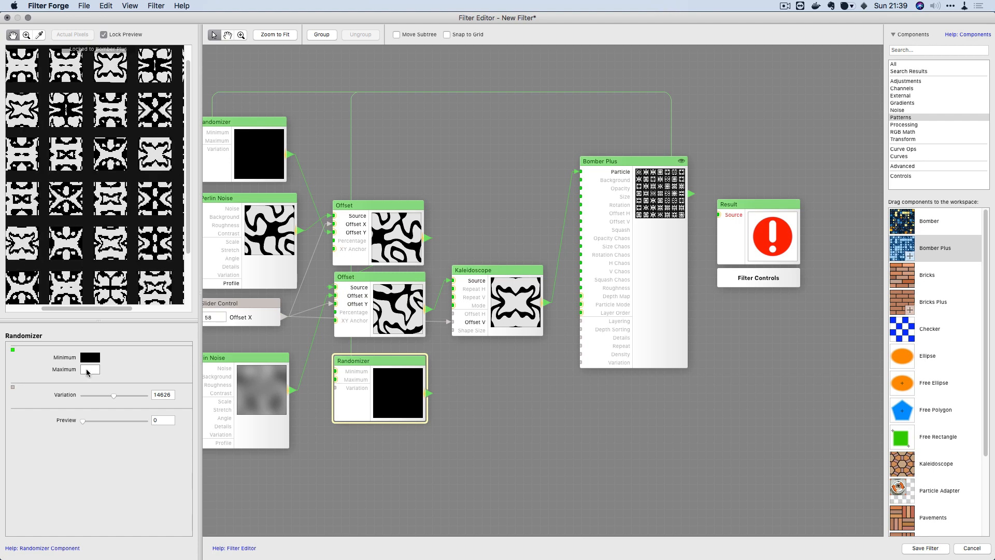
Step: Set the second Randomizer's Maximum to an HDR color with a brightness of 3
{"action": "left_click", "coordinate": [89, 369]}
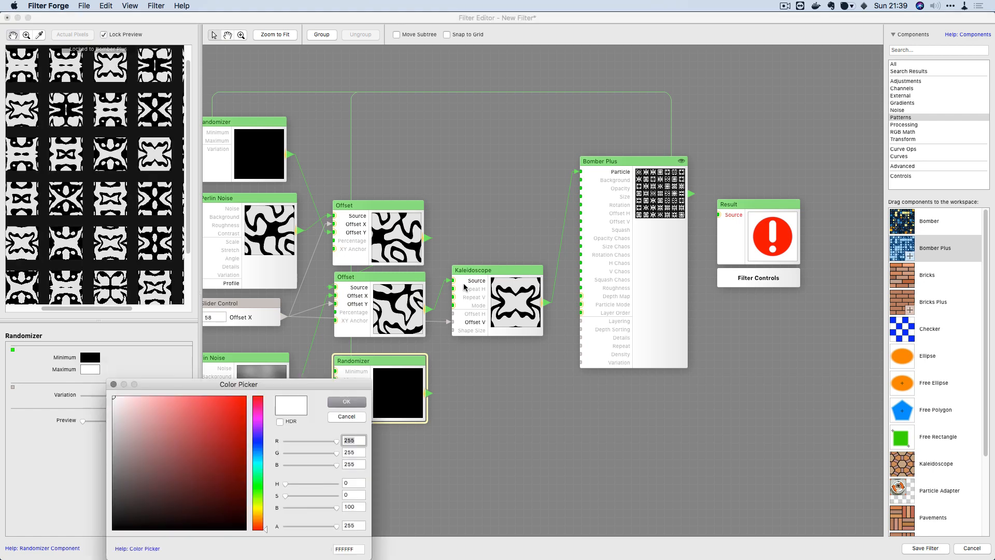
{"action": "left_click", "coordinate": [281, 422]}
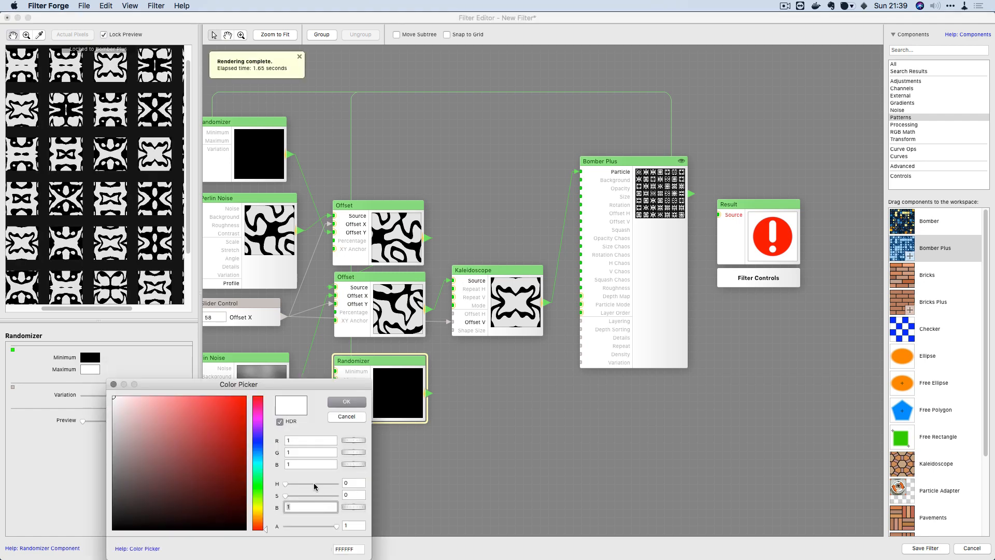
{"action": "type", "text": "2"}
{"action": "key", "text": "BackSpace"}
{"action": "type", "text": "3"}
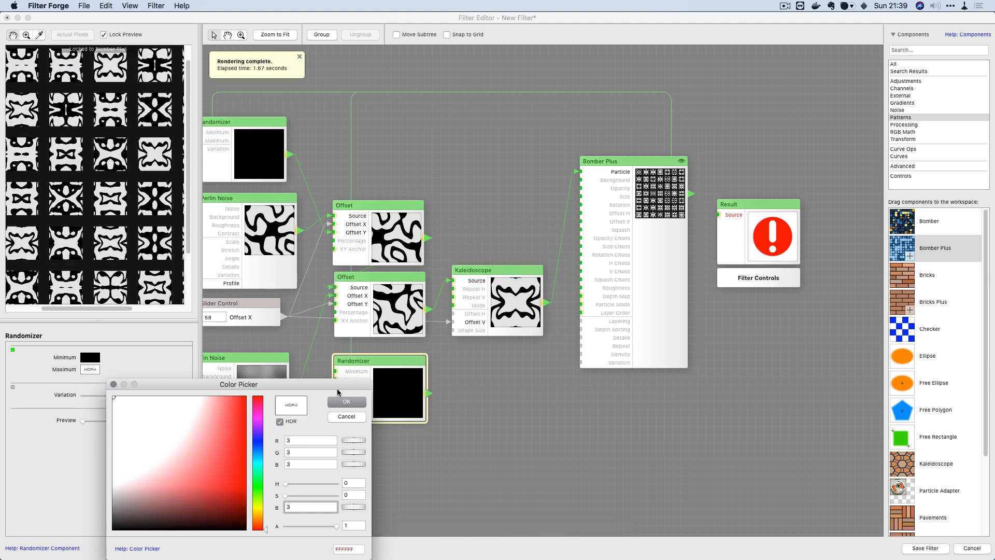
{"action": "left_click", "coordinate": [344, 402]}
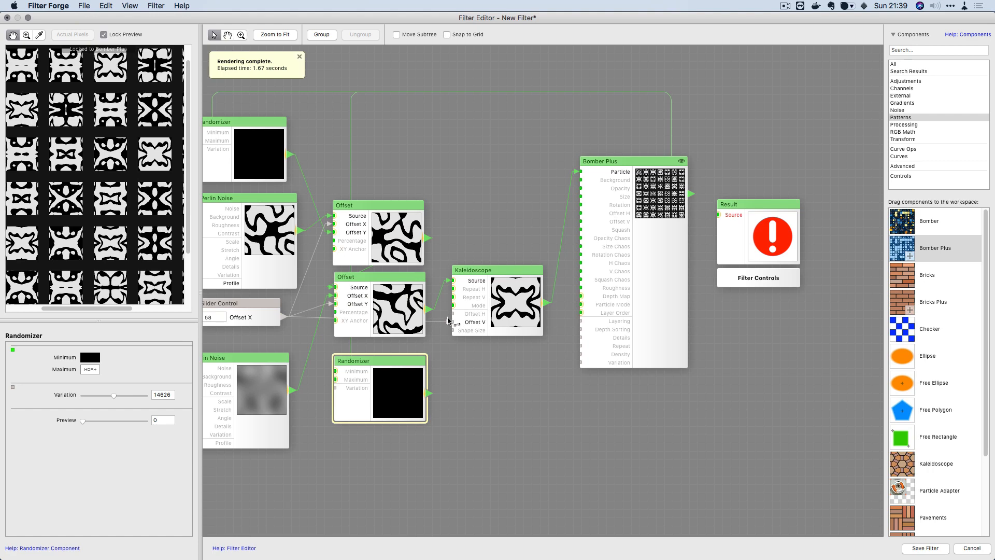
Step: Review the Kaleidoscope's available modes and connect the second Randomizer to its Mode input
{"action": "left_click", "coordinate": [503, 315]}
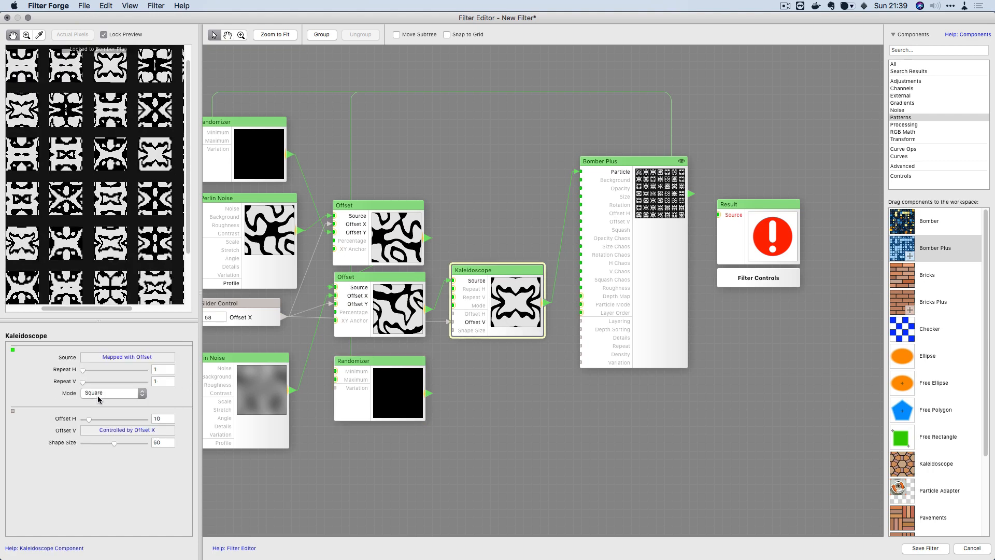
{"action": "left_click", "coordinate": [127, 393]}
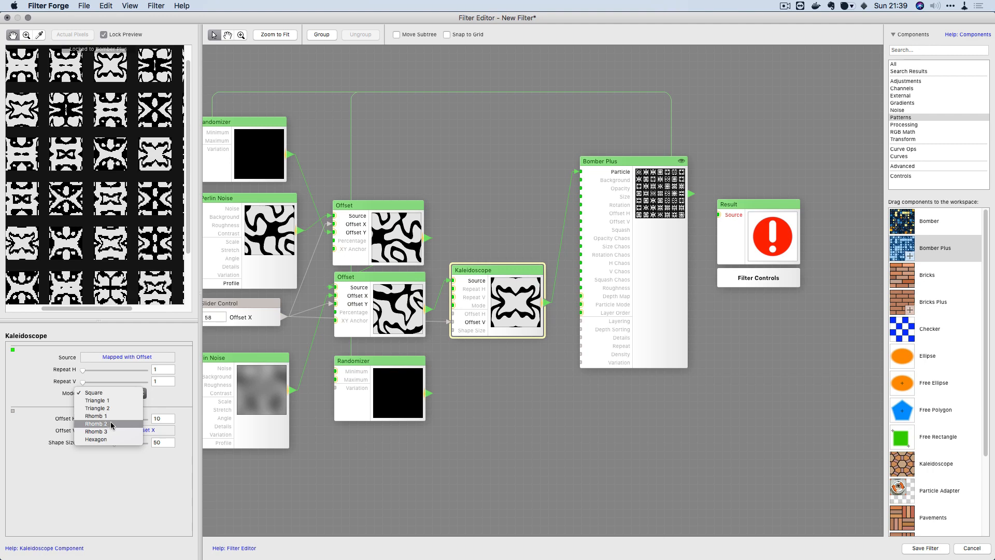
{"action": "left_click", "coordinate": [361, 403]}
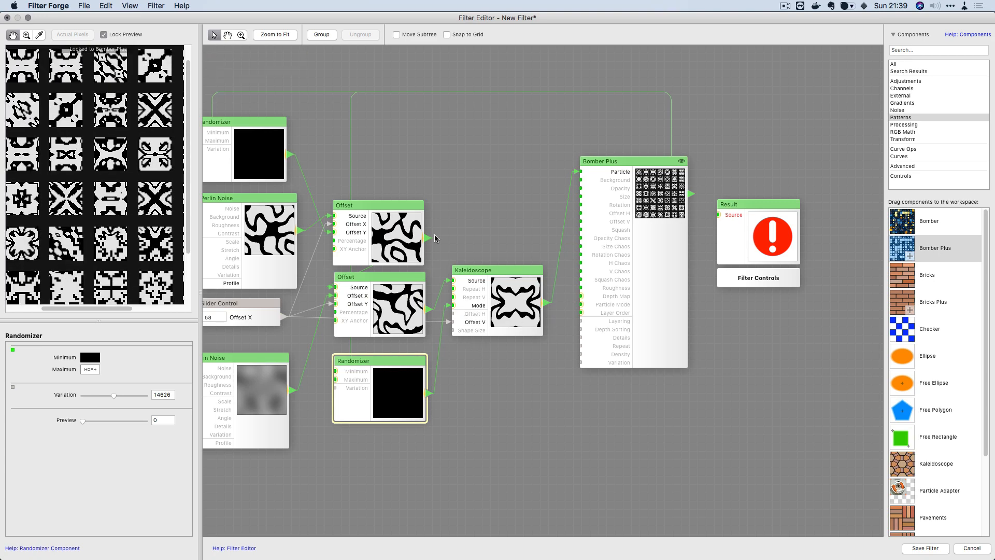
Step: Set the Bomber Plus Background color to gray C5C5C5
{"action": "scroll", "coordinate": [80, 191], "scroll_direction": "down", "scroll_amount": 3}
{"action": "scroll", "coordinate": [55, 144], "scroll_direction": "up", "scroll_amount": 3}
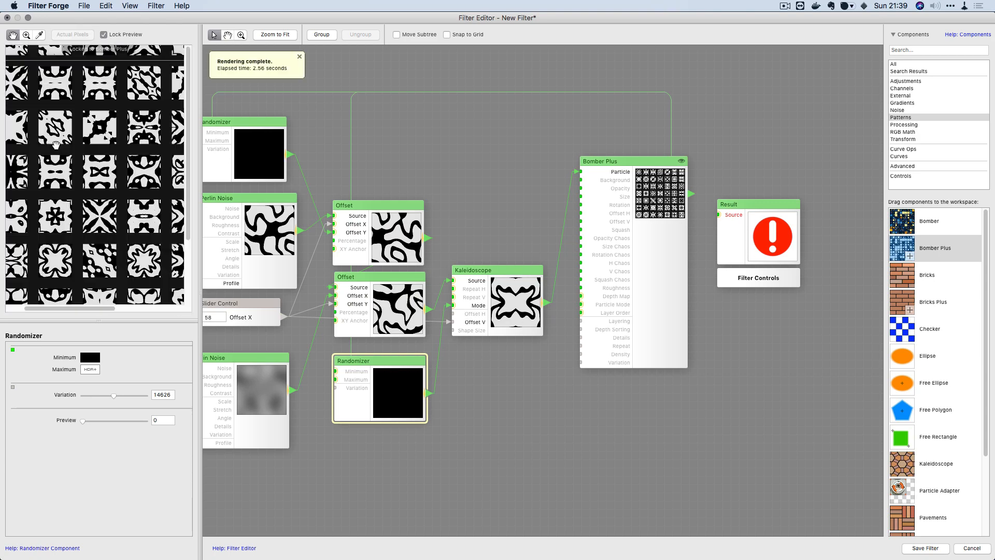
{"action": "scroll", "coordinate": [56, 191], "scroll_direction": "down", "scroll_amount": 3}
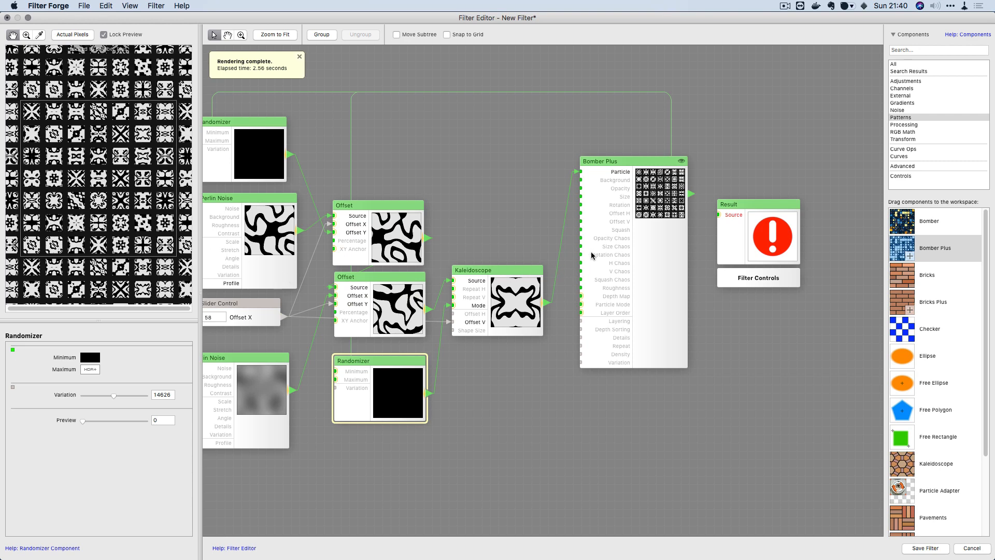
{"action": "left_click", "coordinate": [593, 255]}
{"action": "left_click", "coordinate": [90, 394]}
{"action": "mouse_move", "coordinate": [135, 416]}
{"action": "left_mouse_down"}
{"action": "mouse_move", "coordinate": [105, 412]}
{"action": "mouse_move", "coordinate": [102, 426]}
{"action": "left_mouse_up"}
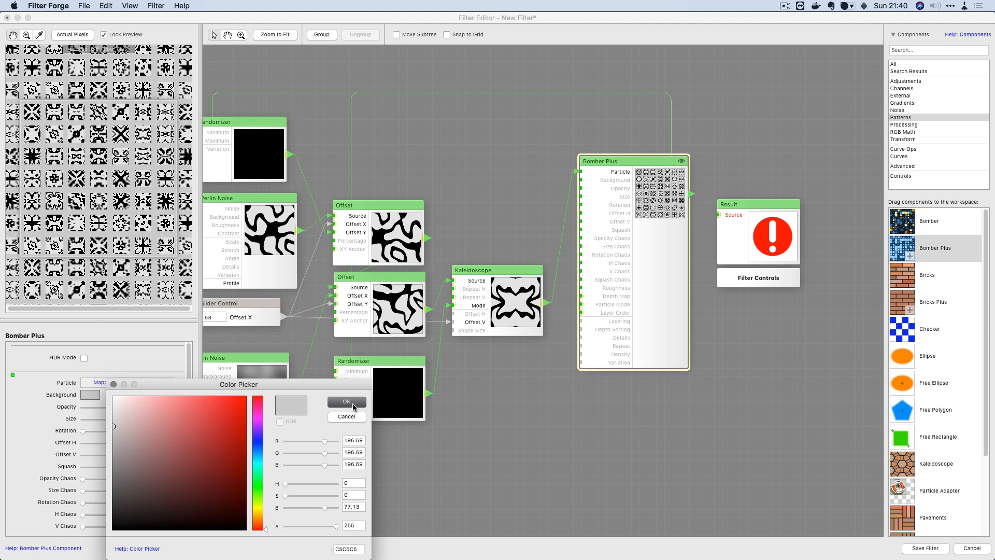
{"action": "left_click", "coordinate": [346, 402]}
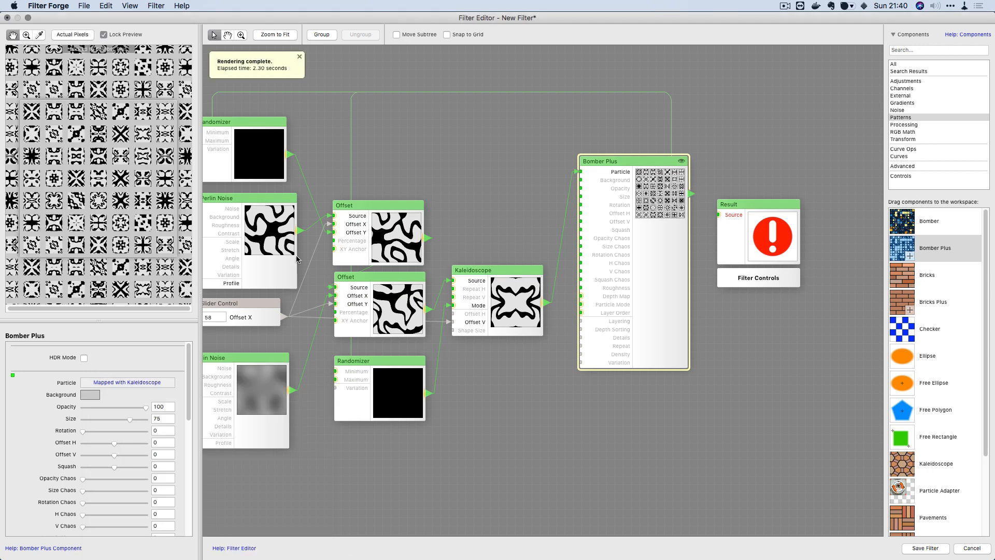
Step: Move the Result and Bomber Plus components farther right to free space beside the Kaleidoscope
{"action": "scroll", "coordinate": [297, 259], "scroll_direction": "left", "scroll_amount": 5}
{"action": "scroll", "coordinate": [297, 259], "scroll_direction": "up", "scroll_amount": 3}
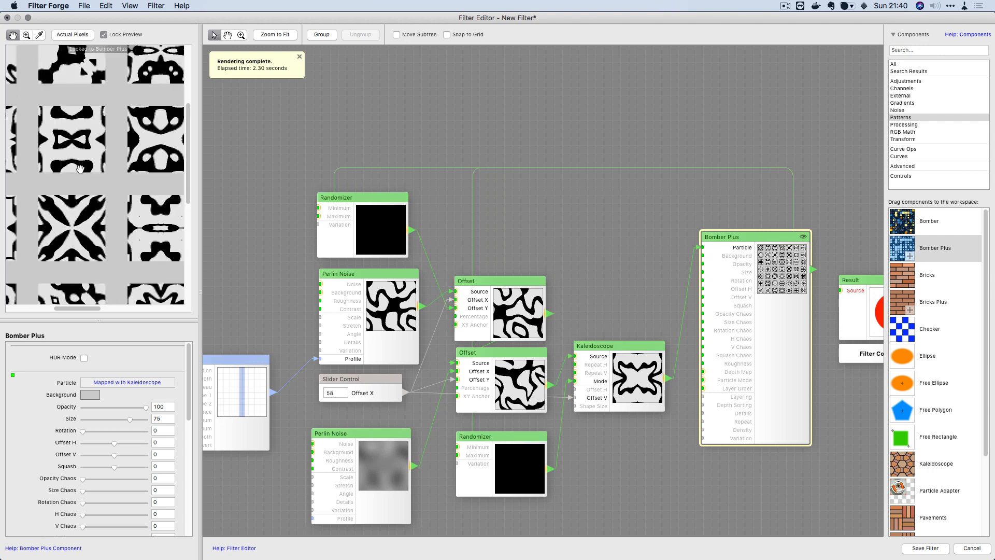
{"action": "scroll", "coordinate": [467, 259], "scroll_direction": "right", "scroll_amount": 10}
{"action": "left_click_drag", "start_coordinate": [627, 357], "coordinate": [764, 354]}
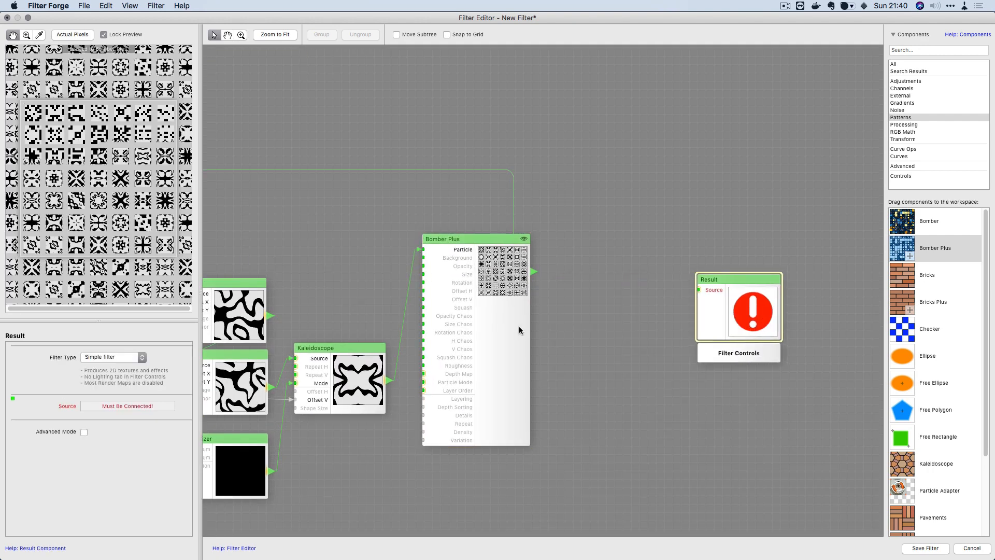
{"action": "left_click_drag", "start_coordinate": [466, 332], "coordinate": [573, 328]}
Step: Browse the component categories, add the External Frame component above the Kaleidoscope, and connect it to Bomber Plus's Opacity input
{"action": "scroll", "coordinate": [928, 327], "scroll_direction": "down", "scroll_amount": 5}
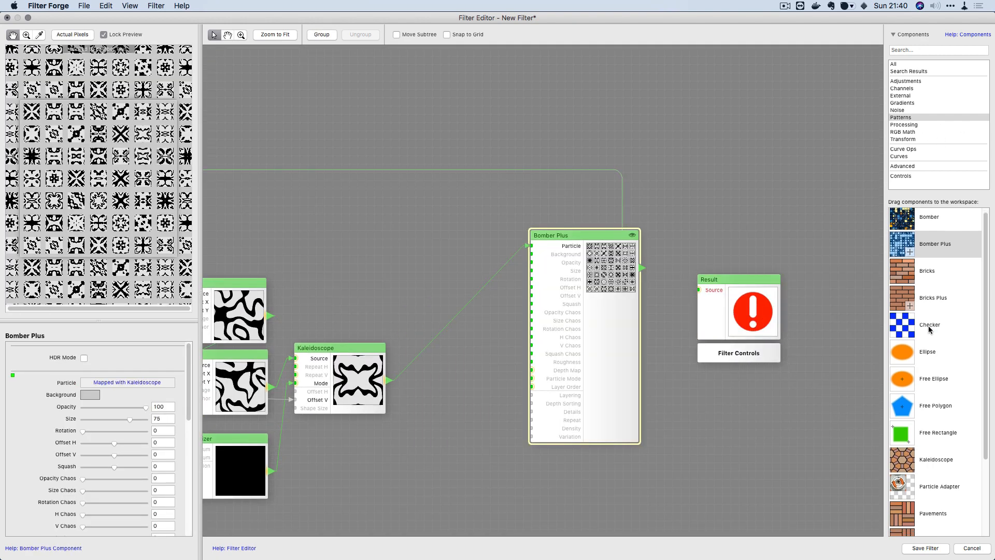
{"action": "left_click", "coordinate": [914, 126]}
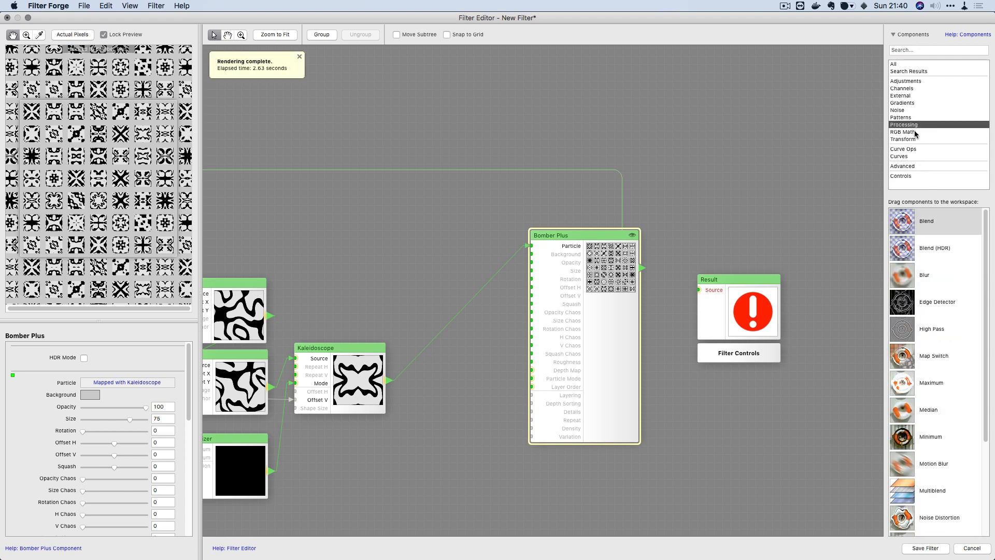
{"action": "left_click", "coordinate": [917, 132]}
{"action": "left_click", "coordinate": [918, 102]}
{"action": "left_click", "coordinate": [916, 81]}
{"action": "left_click", "coordinate": [917, 96]}
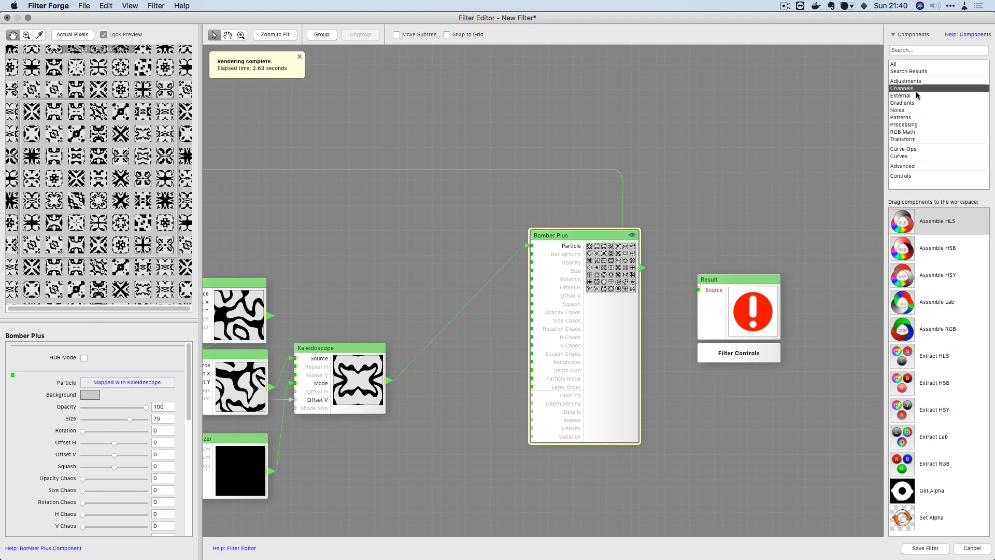
{"action": "left_click", "coordinate": [920, 118]}
{"action": "left_click", "coordinate": [918, 89]}
{"action": "left_click", "coordinate": [907, 96]}
{"action": "left_click_drag", "start_coordinate": [902, 248], "coordinate": [532, 262]}
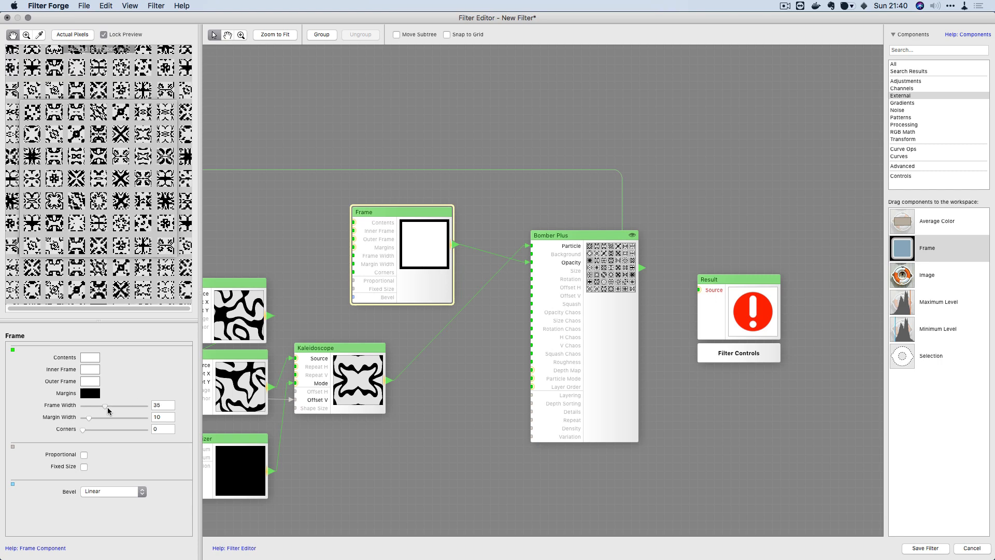
Step: Set the Frame component's Frame Width to 31 and Margin Width to 20, and check the tile preview
{"action": "mouse_move", "coordinate": [107, 406]}
{"action": "left_mouse_down"}
{"action": "mouse_move", "coordinate": [115, 409]}
{"action": "mouse_move", "coordinate": [95, 418]}
{"action": "left_mouse_up"}
{"action": "scroll", "coordinate": [59, 181], "scroll_direction": "up", "scroll_amount": 2}
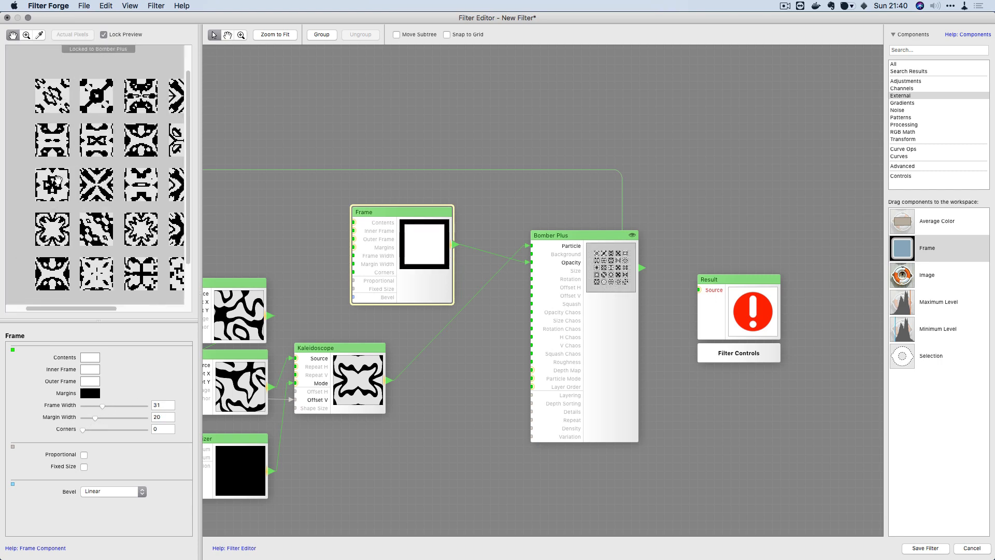
{"action": "scroll", "coordinate": [59, 181], "scroll_direction": "down", "scroll_amount": 2}
{"action": "scroll", "coordinate": [130, 191], "scroll_direction": "up", "scroll_amount": 2}
{"action": "scroll", "coordinate": [130, 191], "scroll_direction": "down", "scroll_amount": 2}
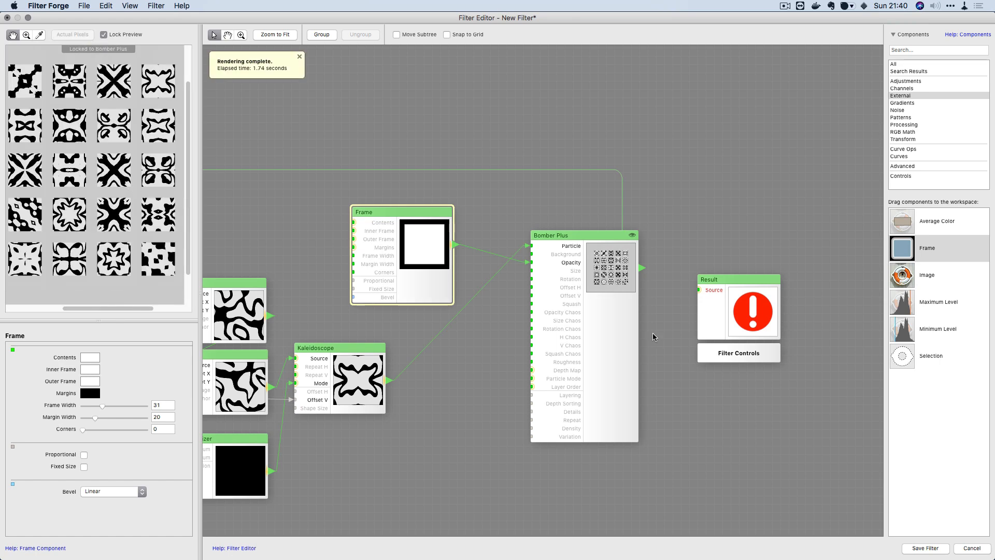
Step: Increase the Bomber Plus Size to 87 and check the tile spacing in the preview
{"action": "left_click", "coordinate": [608, 336]}
{"action": "left_click_drag", "start_coordinate": [129, 420], "coordinate": [138, 422]}
{"action": "scroll", "coordinate": [93, 217], "scroll_direction": "down", "scroll_amount": 2}
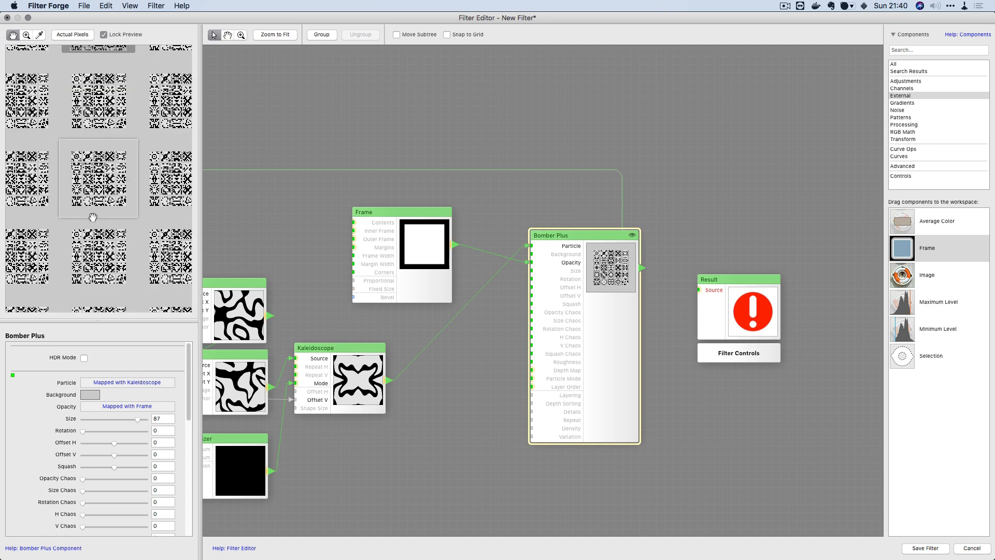
{"action": "scroll", "coordinate": [93, 217], "scroll_direction": "up", "scroll_amount": 2}
Step: Brighten the Bomber Plus Background color to near-white
{"action": "left_click", "coordinate": [90, 394]}
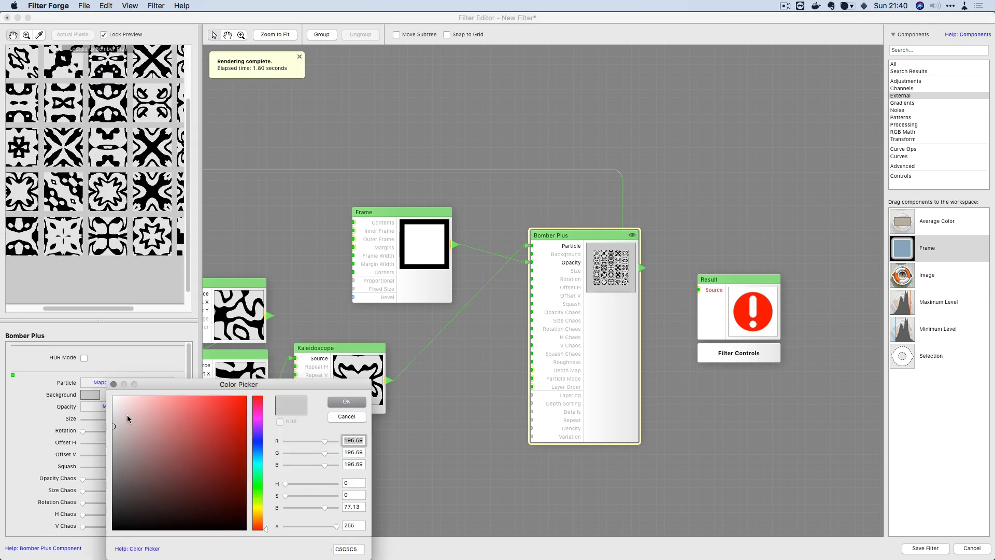
{"action": "left_click_drag", "start_coordinate": [113, 410], "coordinate": [104, 399]}
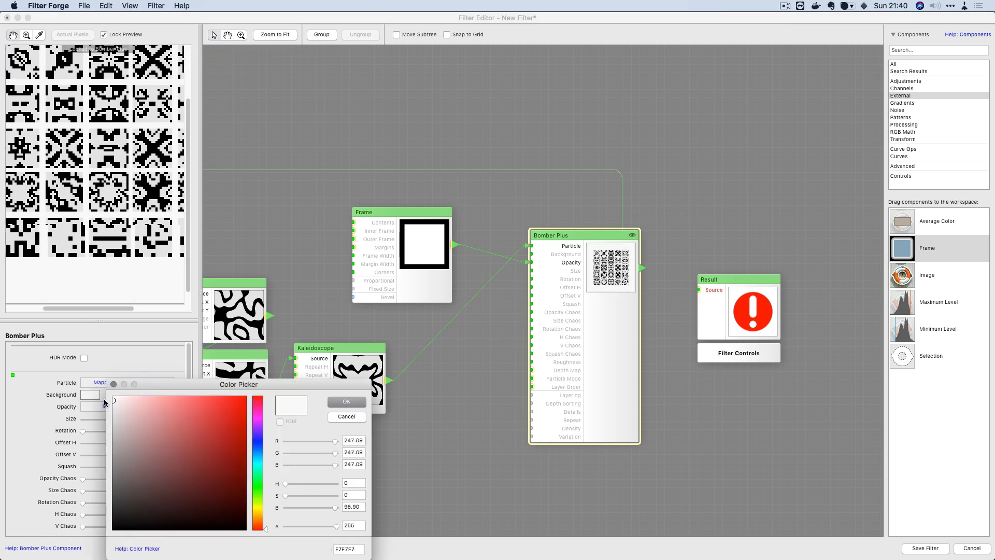
{"action": "left_click", "coordinate": [342, 402]}
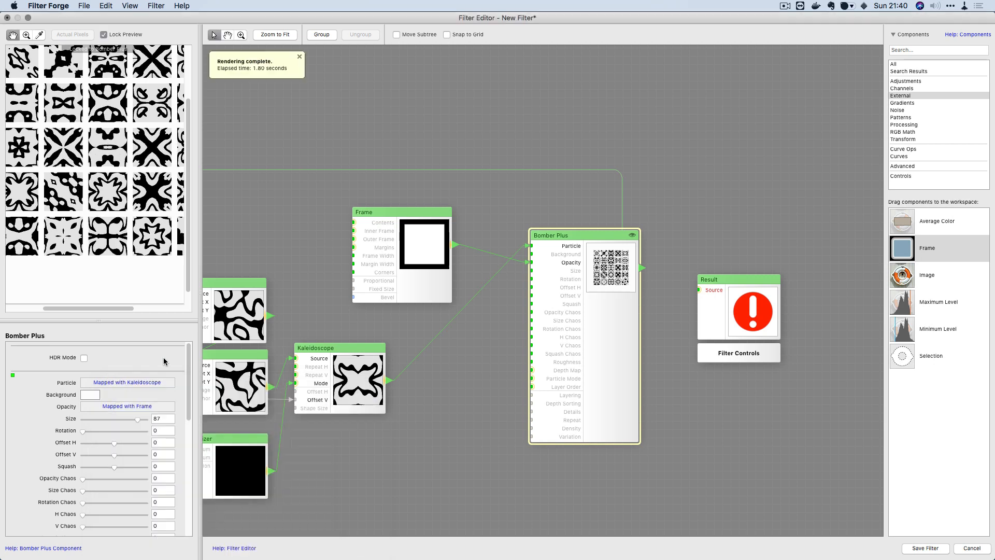
{"action": "scroll", "coordinate": [91, 179], "scroll_direction": "down", "scroll_amount": 2}
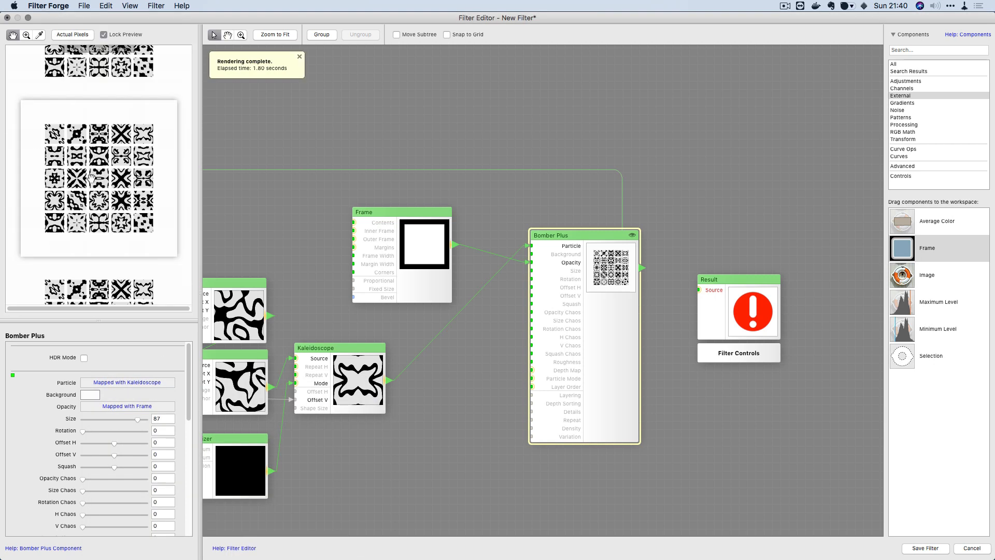
Step: Set the Bomber Plus Background color to light gray F0F0F0 and check it in the preview
{"action": "left_click", "coordinate": [89, 395]}
{"action": "left_click_drag", "start_coordinate": [129, 409], "coordinate": [110, 404]}
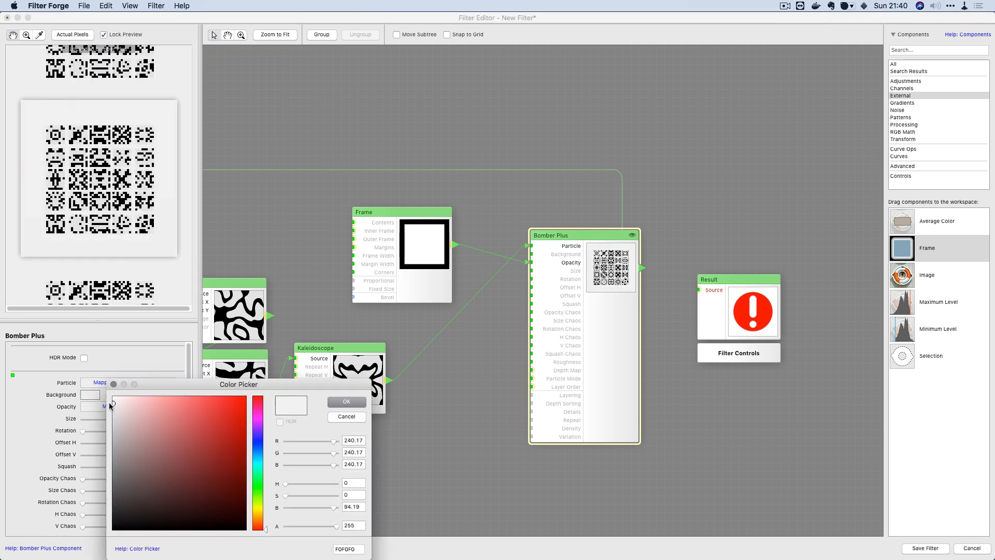
{"action": "left_click", "coordinate": [343, 402]}
{"action": "scroll", "coordinate": [51, 189], "scroll_direction": "up", "scroll_amount": 3}
{"action": "scroll", "coordinate": [51, 190], "scroll_direction": "down", "scroll_amount": 3}
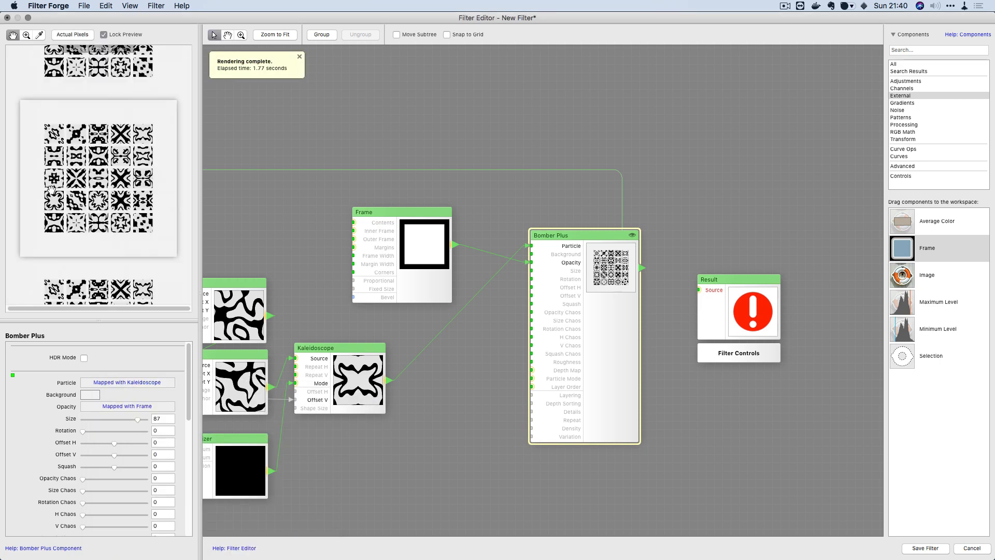
Step: Connect Bomber Plus to the Result component's Source and save the filter as Animation 2
{"action": "left_click_drag", "start_coordinate": [693, 284], "coordinate": [685, 228]}
{"action": "left_click", "coordinate": [925, 548]}
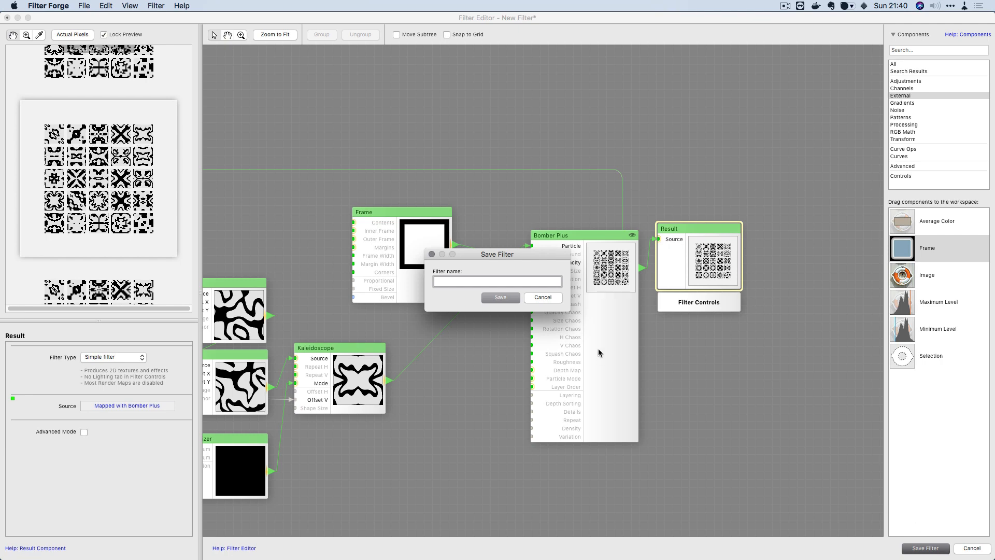
{"action": "type", "text": "Animation 2"}
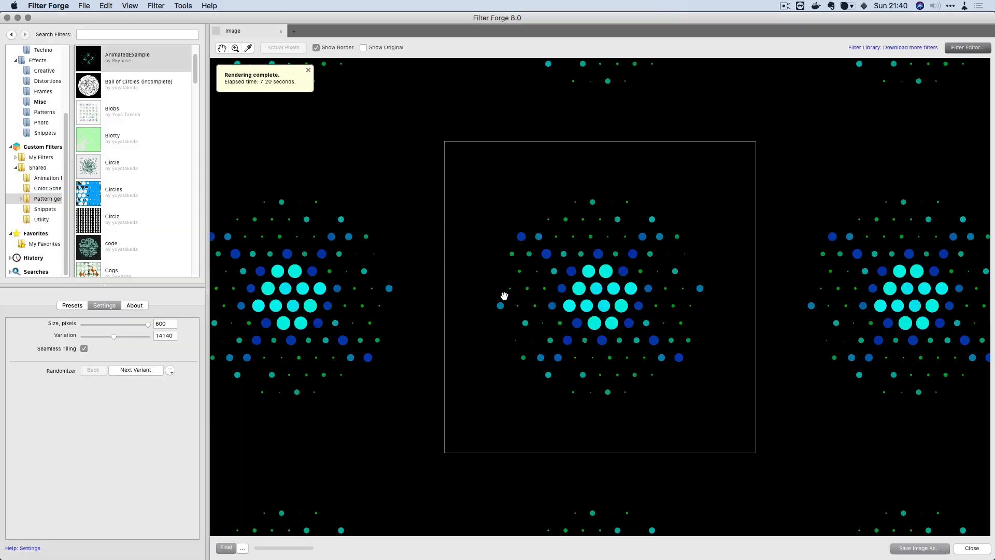
{"action": "left_click", "coordinate": [502, 297]}
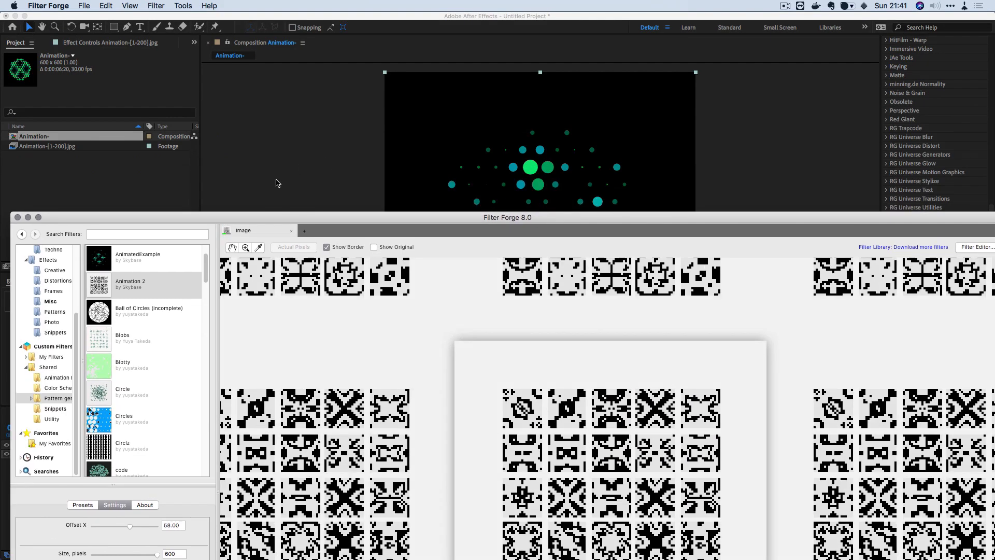
Step: Switch to FF BatchMaster and browse to the Filters folder for the filter to batch run
{"action": "key", "text": "ctrl+Up"}
{"action": "left_click", "coordinate": [125, 360]}
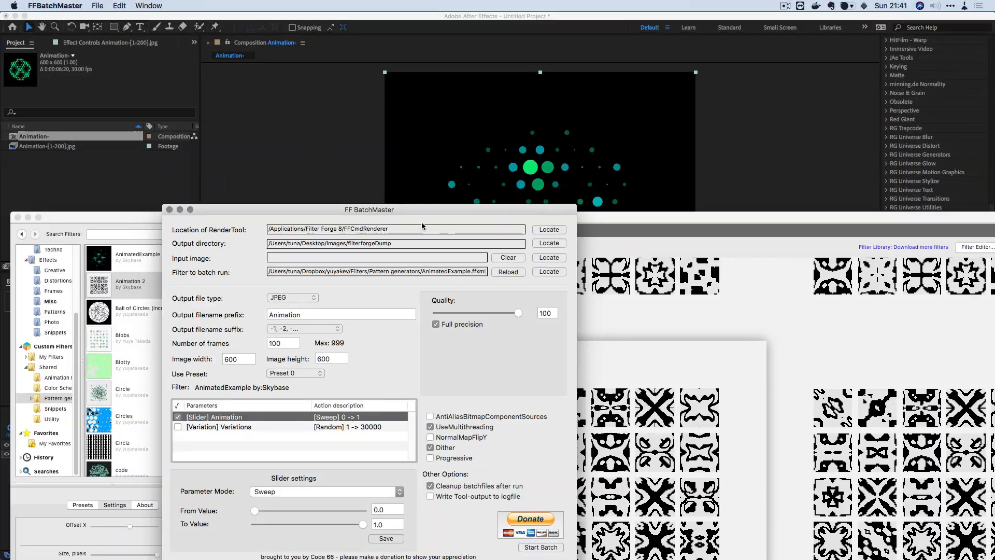
{"action": "left_click", "coordinate": [549, 271]}
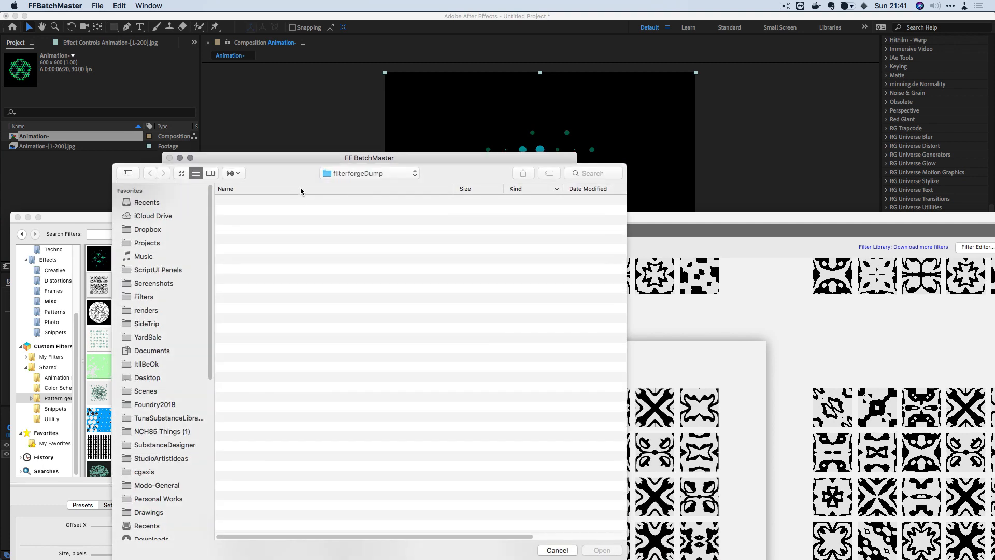
{"action": "left_click", "coordinate": [388, 174]}
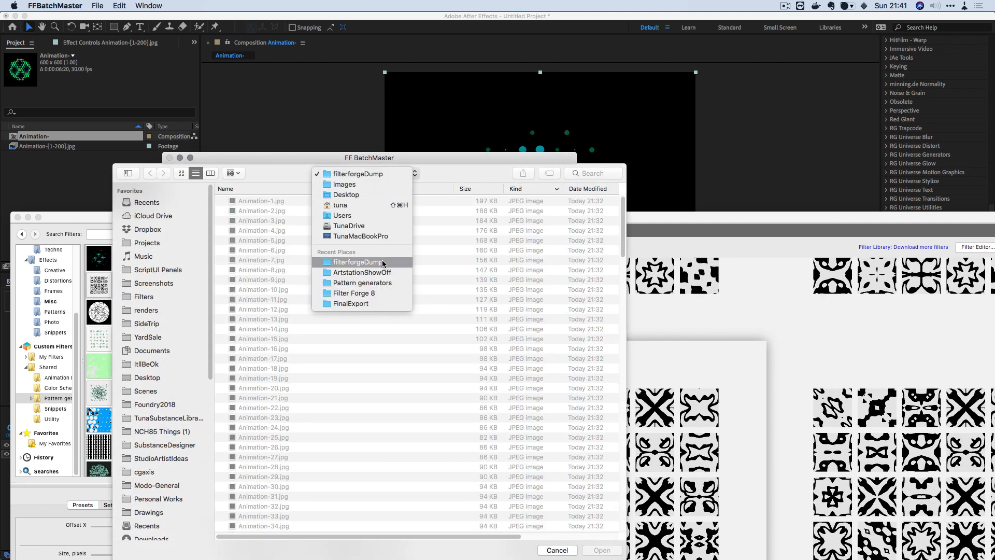
{"action": "left_click", "coordinate": [277, 276]}
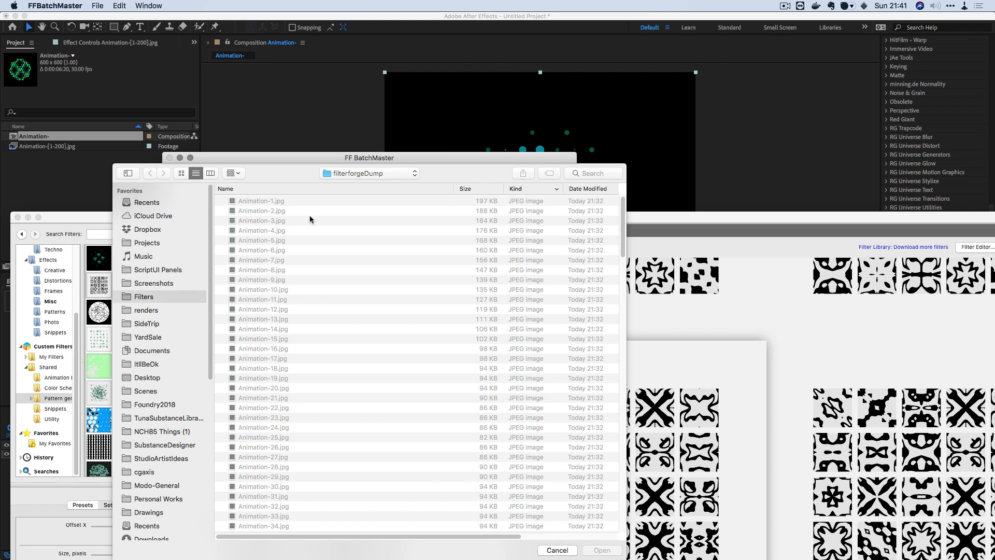
{"action": "left_click", "coordinate": [276, 201]}
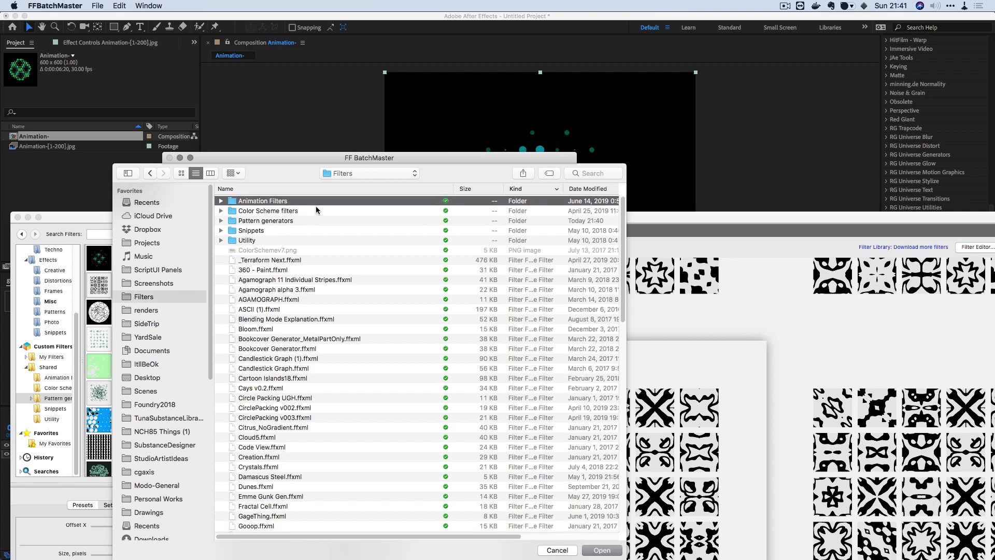
{"action": "double_click", "coordinate": [276, 204]}
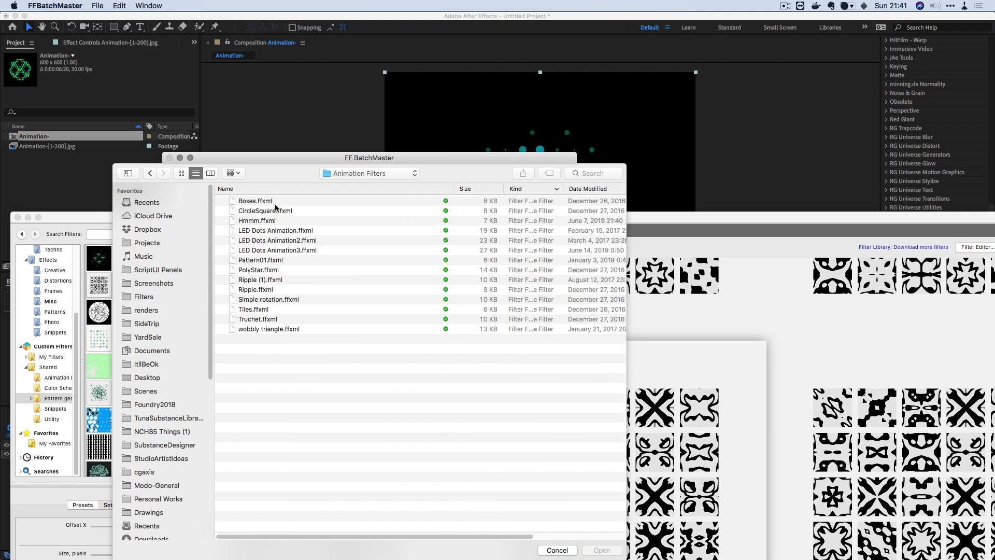
{"action": "left_click", "coordinate": [358, 174]}
{"action": "left_click", "coordinate": [350, 184]}
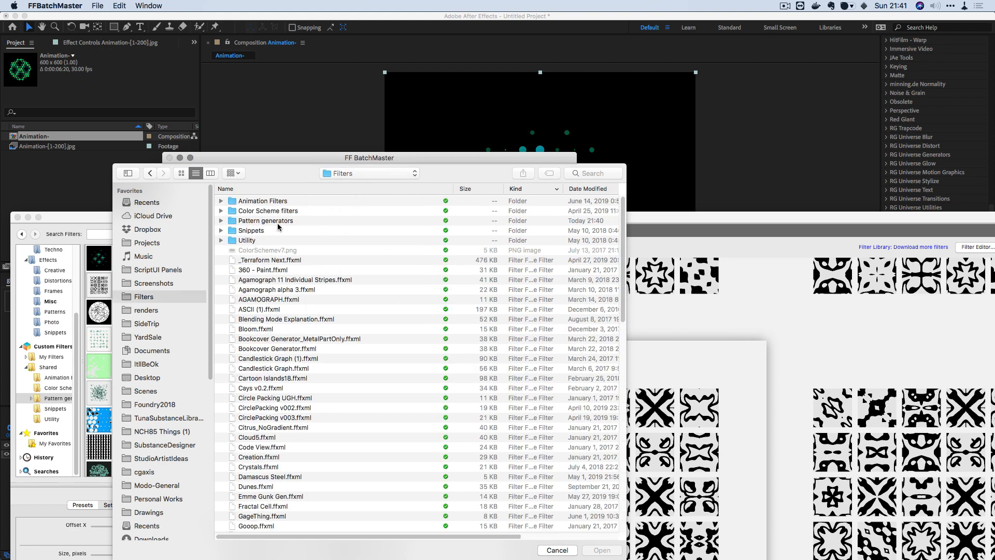
Step: Load Animation 2.ffxml from the Pattern generators folder as the filter to batch run
{"action": "left_click", "coordinate": [725, 308]}
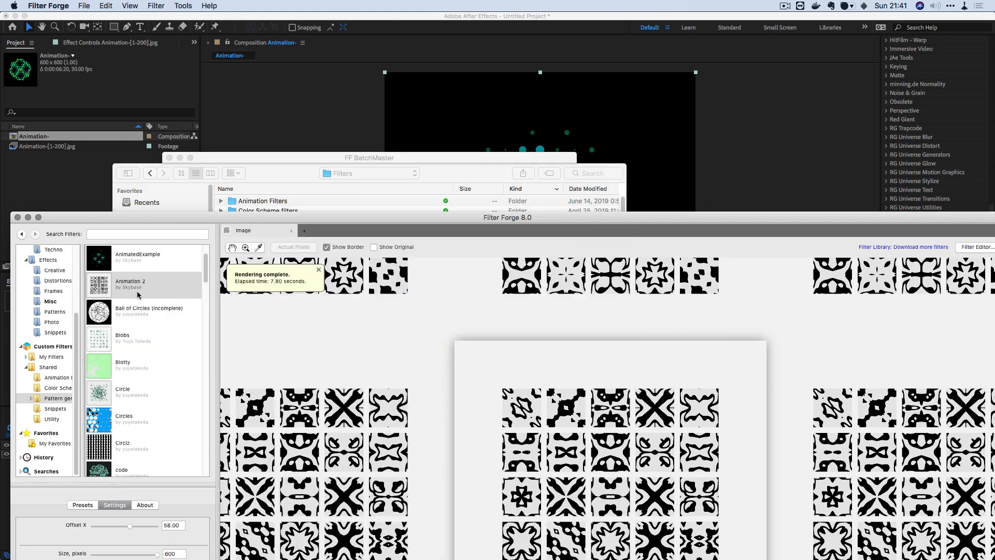
{"action": "left_click", "coordinate": [294, 191]}
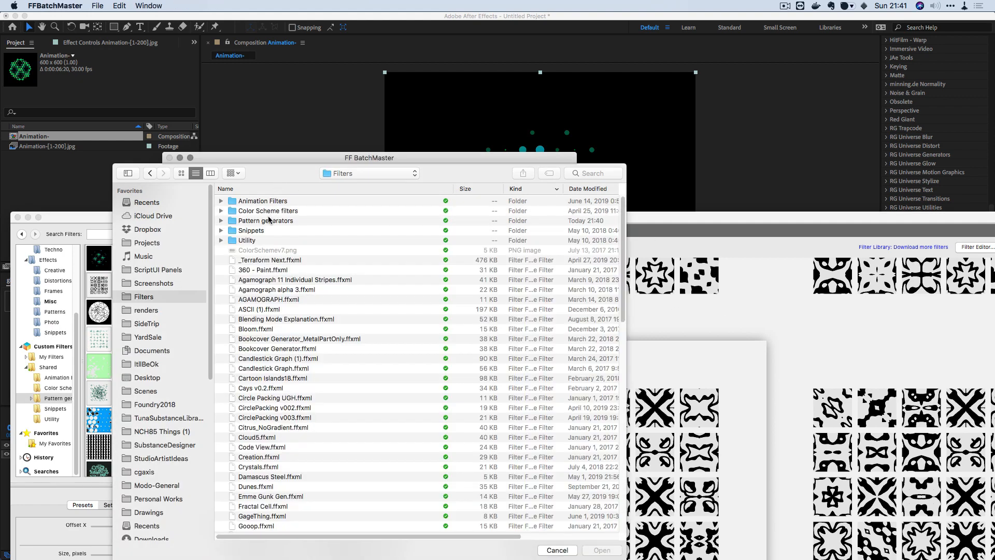
{"action": "double_click", "coordinate": [268, 222]}
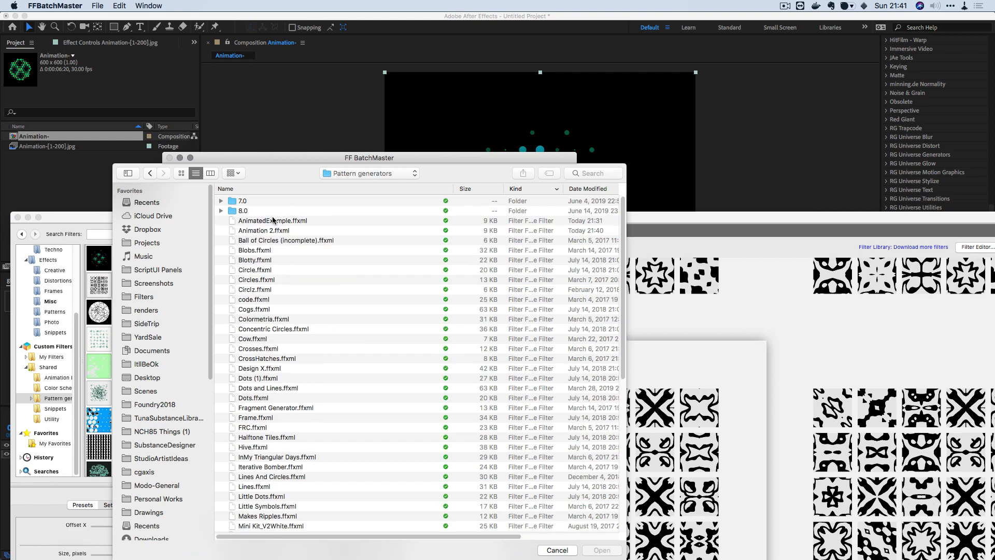
{"action": "left_click", "coordinate": [273, 220]}
{"action": "left_click", "coordinate": [269, 240]}
{"action": "left_click", "coordinate": [255, 233]}
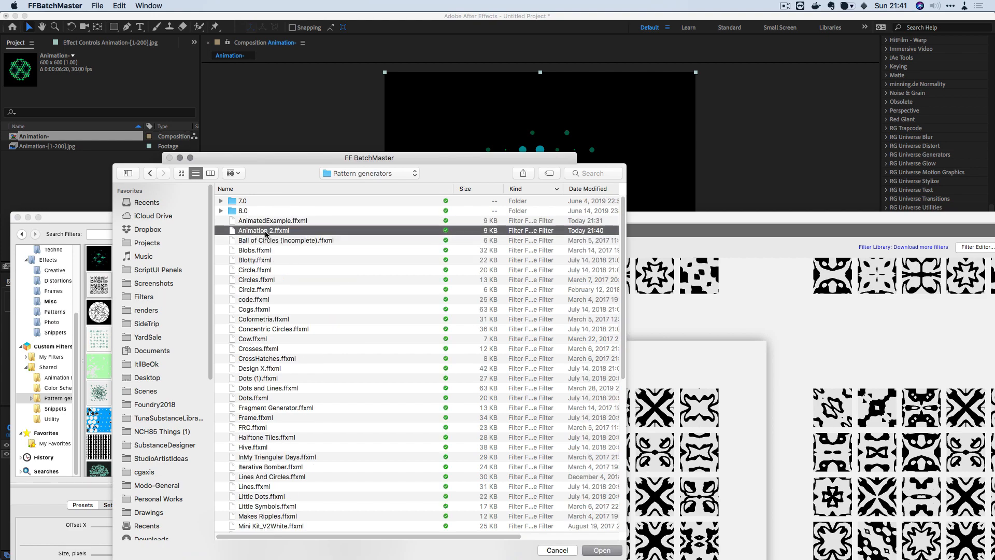
{"action": "double_click", "coordinate": [266, 231]}
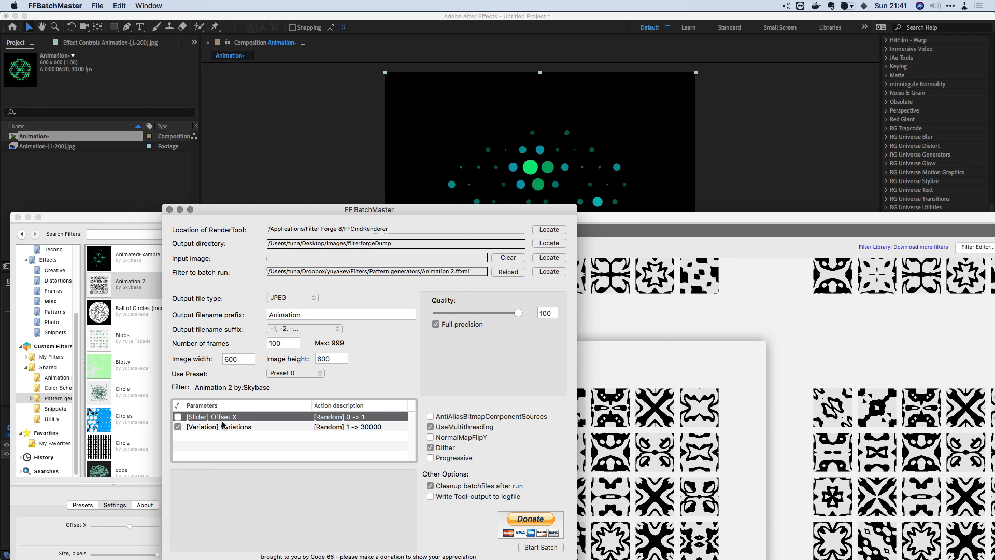
Step: Enable only the Offset X parameter instead of Variations, and save its Parameter Mode as Sweep from 0 to 1
{"action": "left_click", "coordinate": [178, 426]}
{"action": "left_click", "coordinate": [178, 416]}
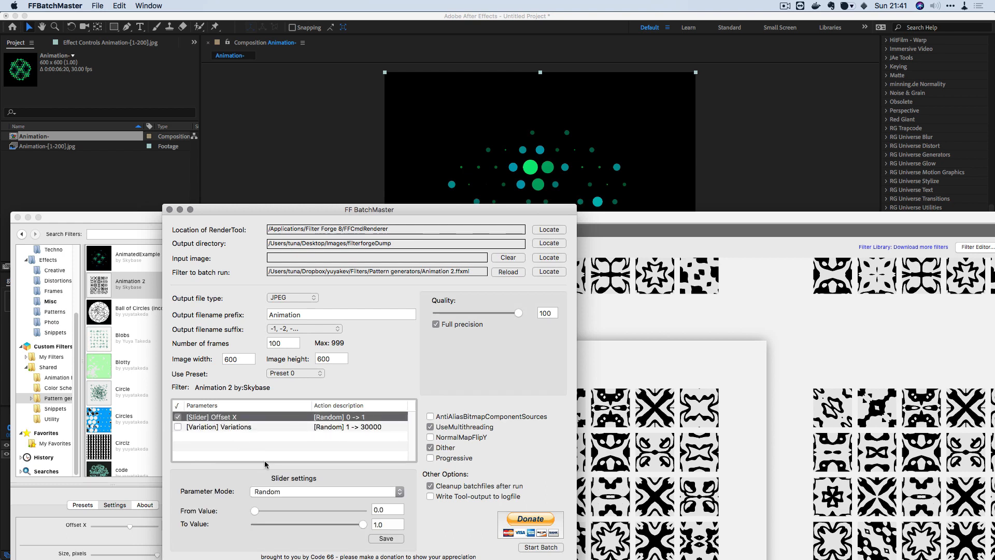
{"action": "left_click", "coordinate": [291, 491]}
{"action": "left_click", "coordinate": [280, 503]}
{"action": "left_click", "coordinate": [386, 539]}
Step: Set the output filename prefix to Animation_v2 and start the 100-frame batch render
{"action": "left_click", "coordinate": [291, 344]}
{"action": "left_click_drag", "start_coordinate": [353, 210], "coordinate": [360, 139]}
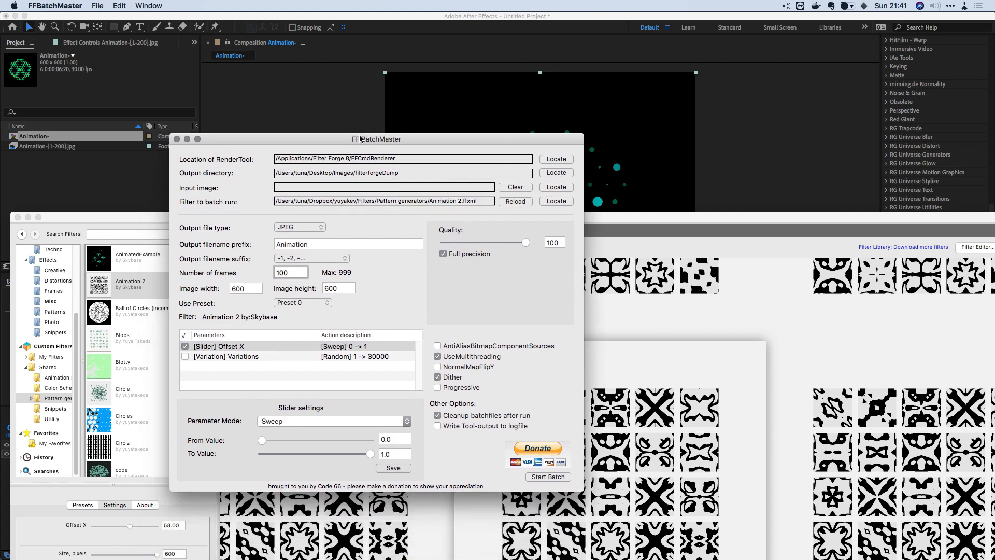
{"action": "left_click", "coordinate": [319, 246]}
{"action": "type", "text": "_v2"}
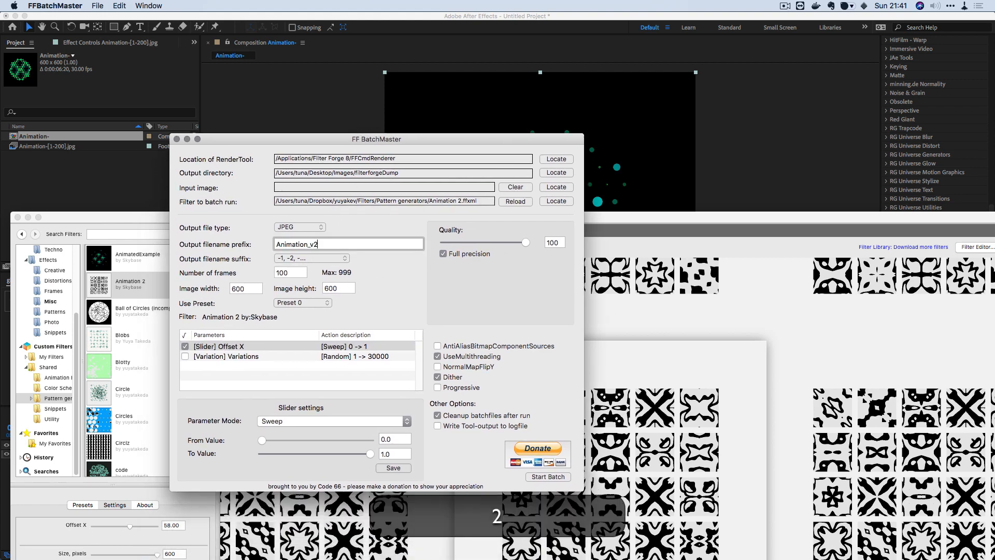
{"action": "left_click", "coordinate": [542, 477]}
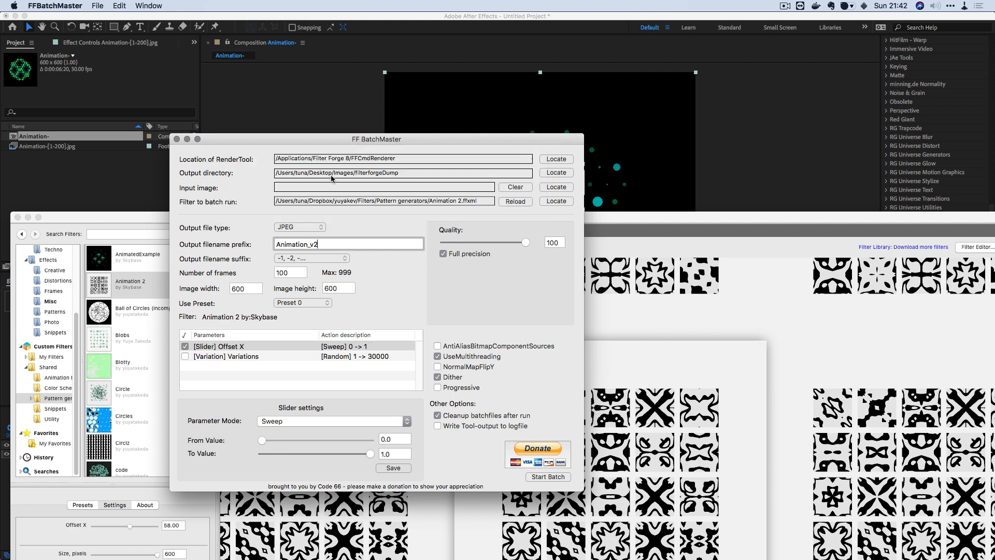
Step: Switch to After Effects, import the Animation_v2 JPEG sequence, and preview it in a new composition made from it
{"action": "left_click", "coordinate": [133, 199]}
{"action": "double_click", "coordinate": [71, 187]}
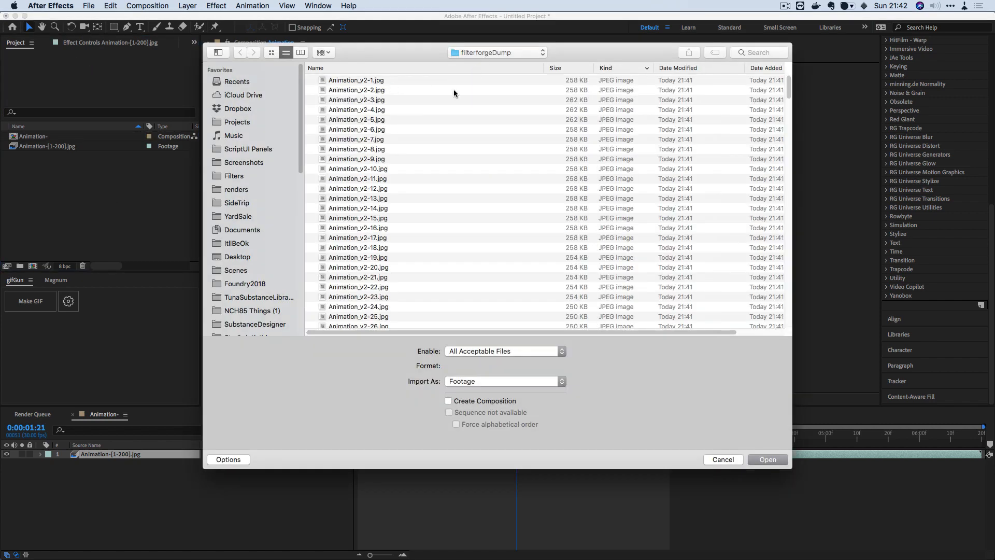
{"action": "double_click", "coordinate": [453, 90]}
{"action": "left_click_drag", "start_coordinate": [97, 137], "coordinate": [33, 266]}
{"action": "key", "text": "space"}
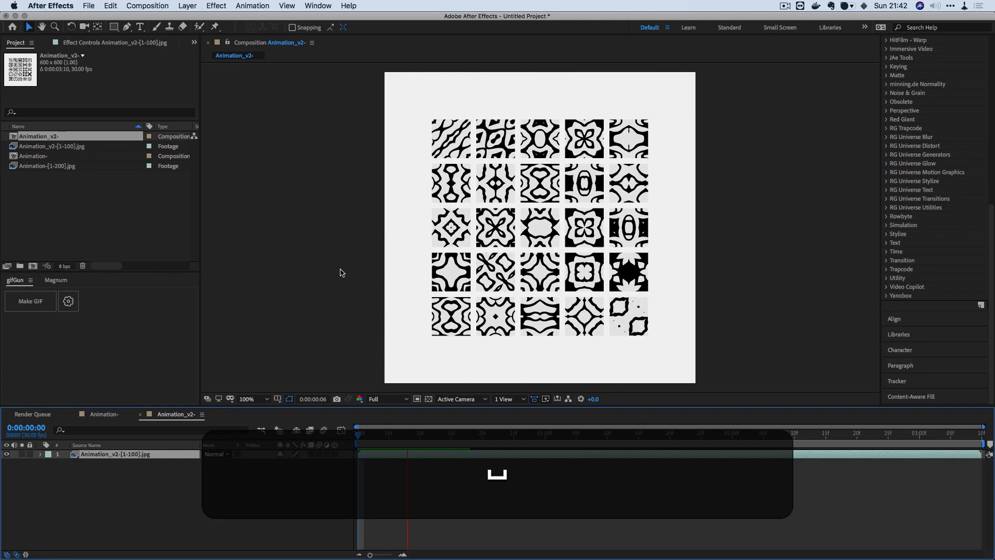